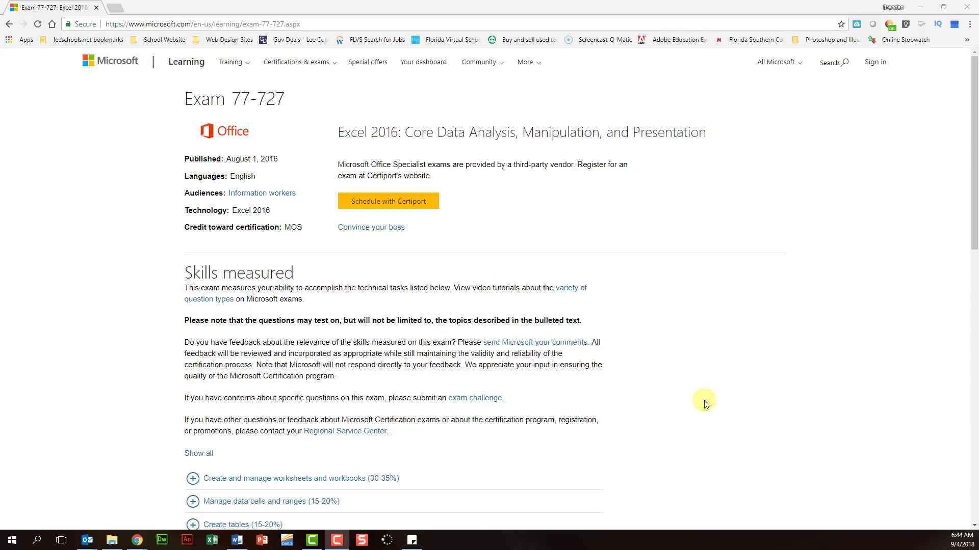
Expand the "Perform operations with formulas and functions (10-15%)" skills on the Exam 77-727 page and read the listed topics
scroll(662, 412, "down", 3)
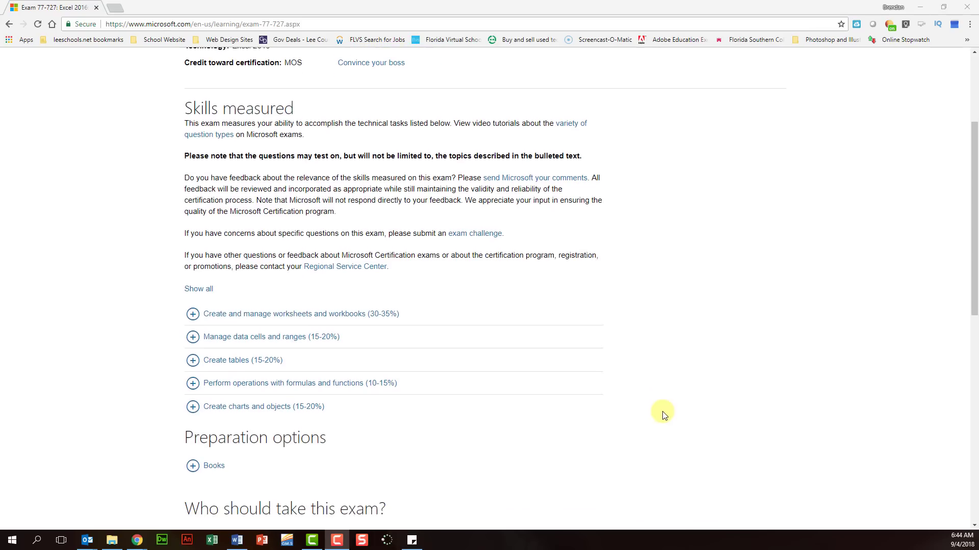
scroll(663, 415, "down", 2)
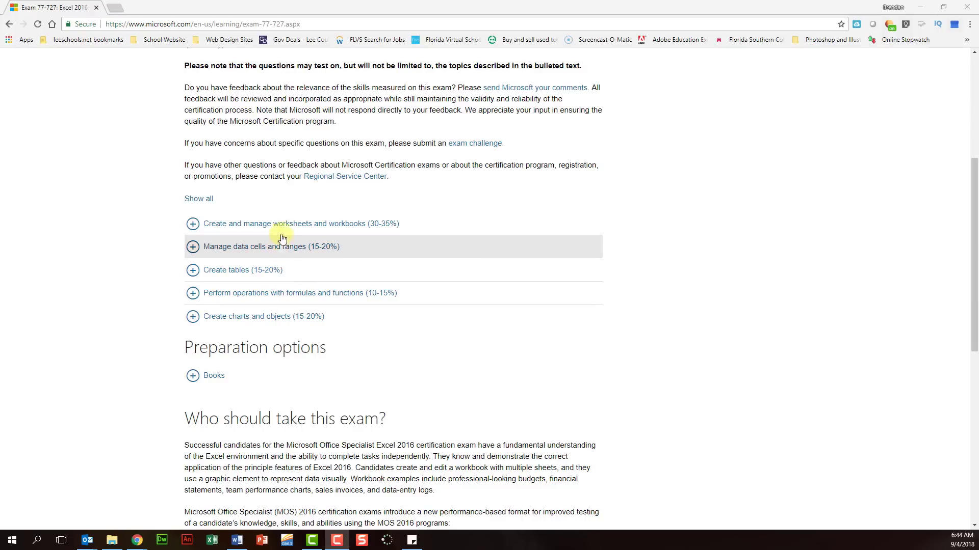
left_click(192, 295)
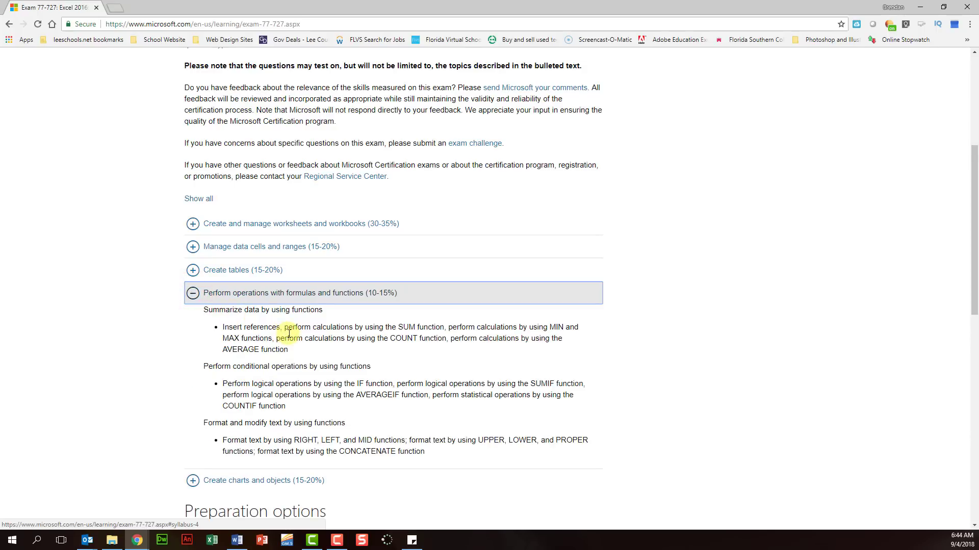
scroll(292, 335, "down", 1)
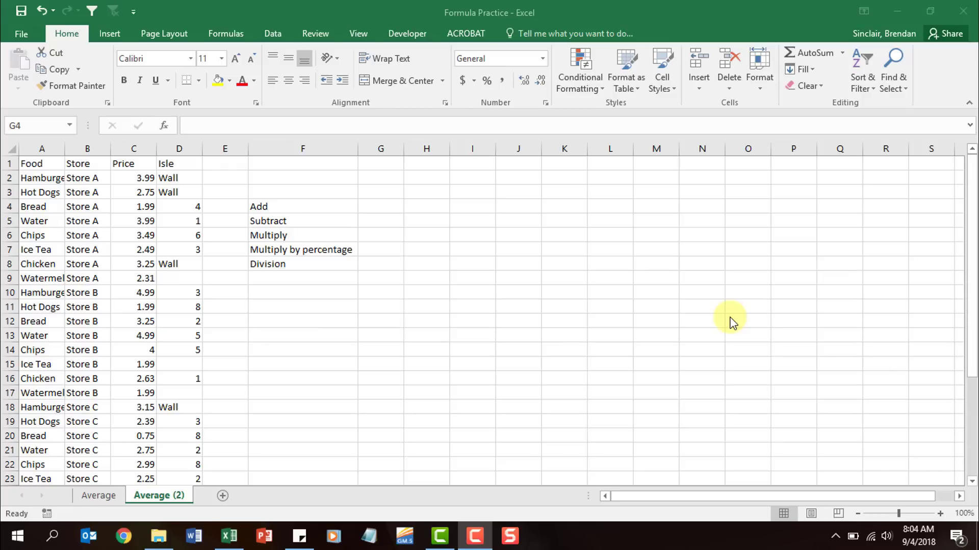
Enter the formula =C2+C3 in cell G4 beside the Add label and reselect the cell to check its formula
left_click(385, 208)
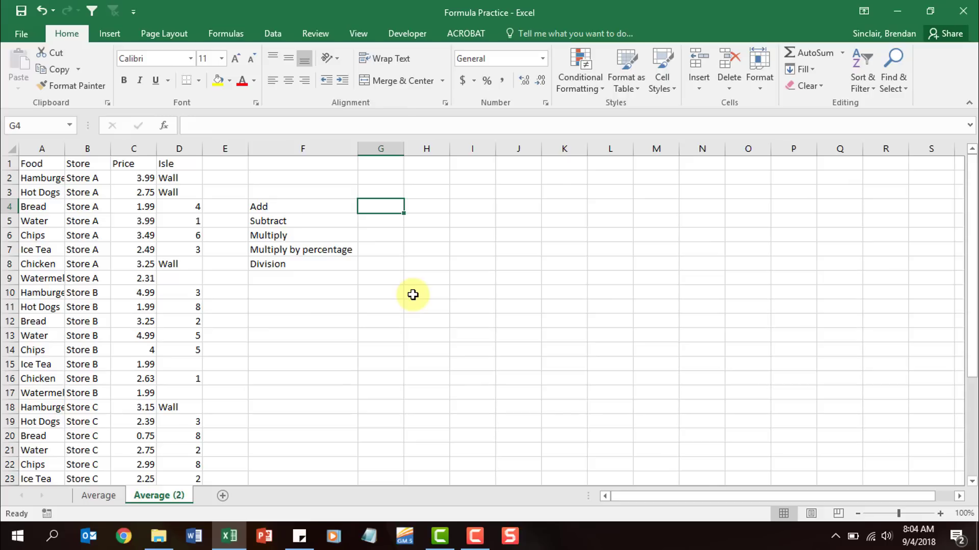
type("=")
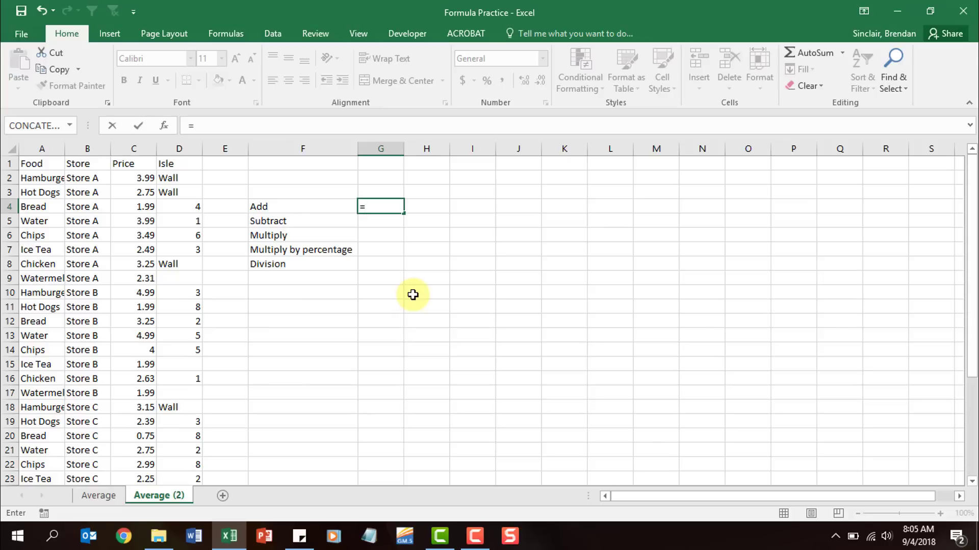
type("C2")
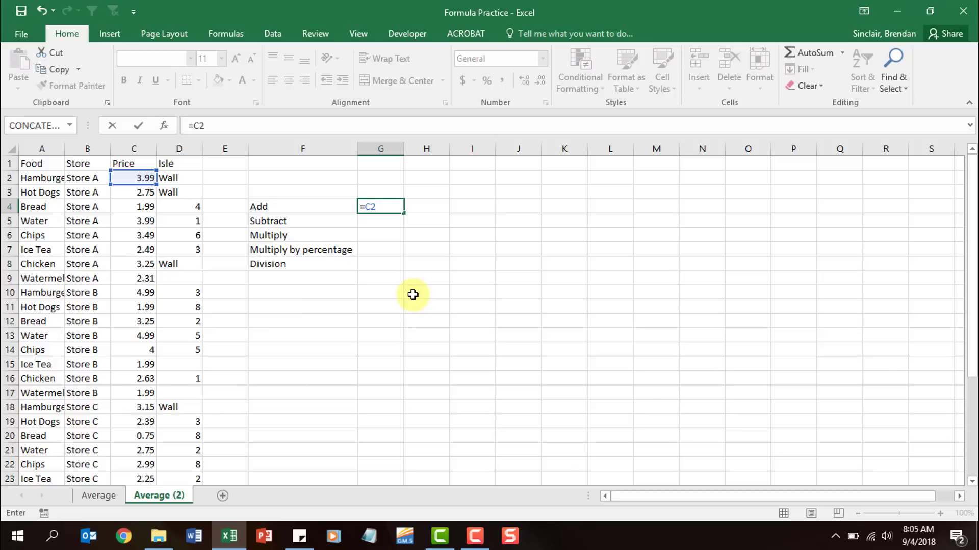
type("+")
left_click(146, 192)
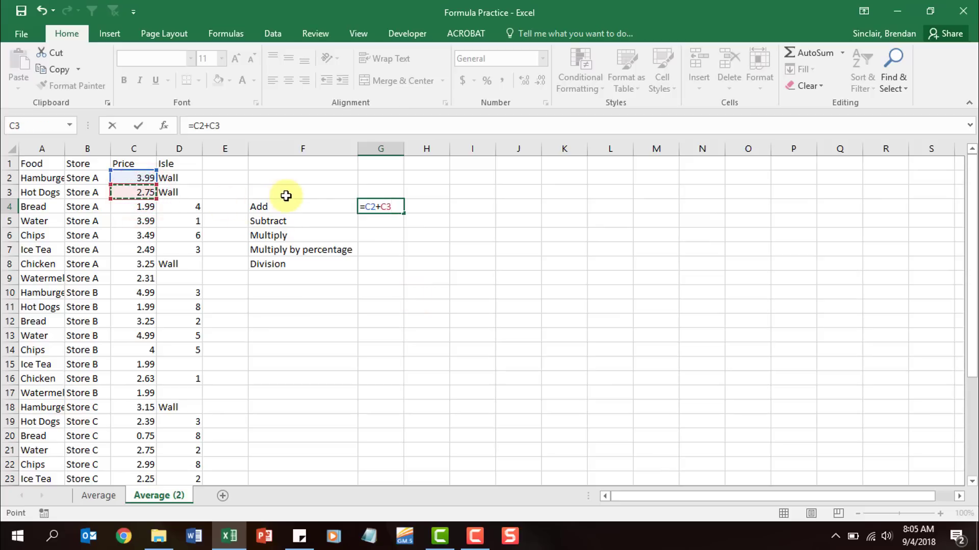
key("Return")
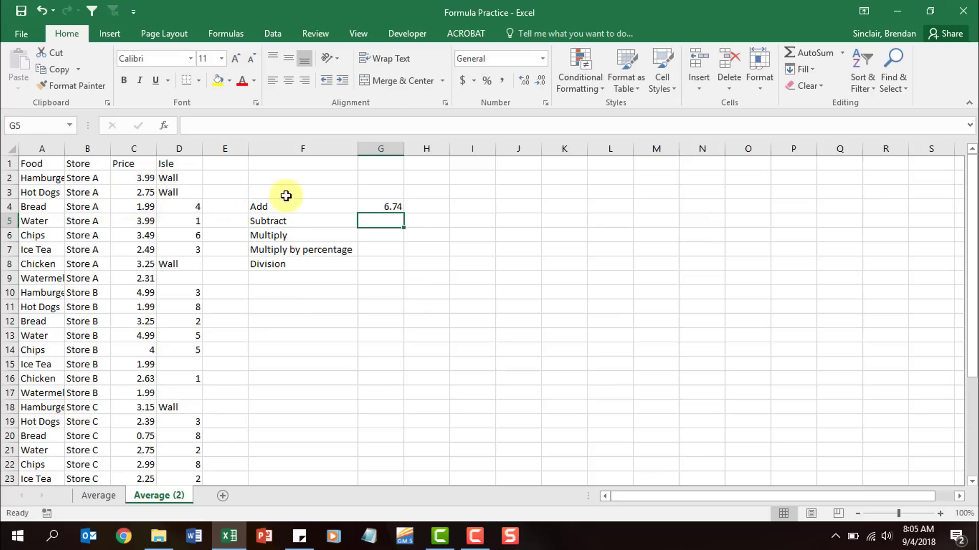
left_click(388, 208)
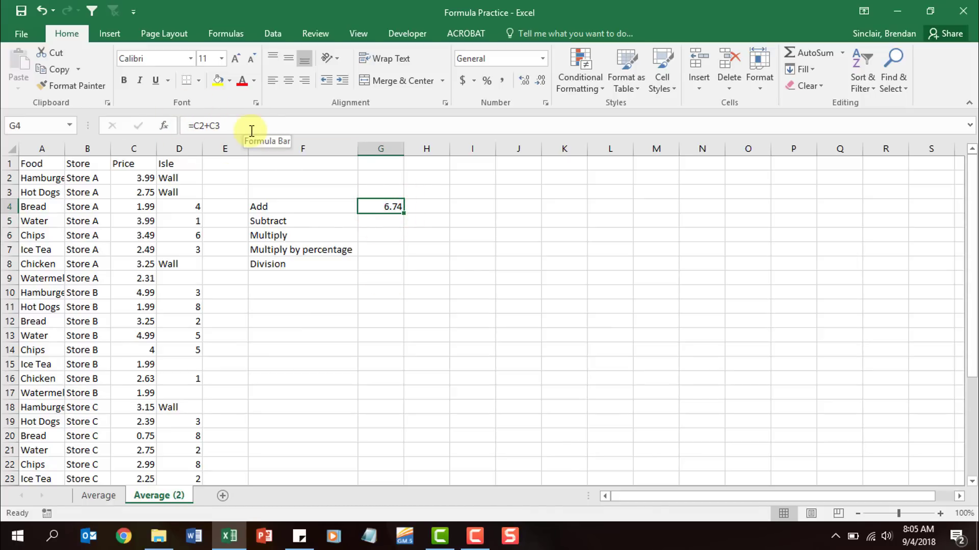
Enter the formula =C2-C3 in cell G5 beside the Subtract label
left_click(379, 220)
type("=")
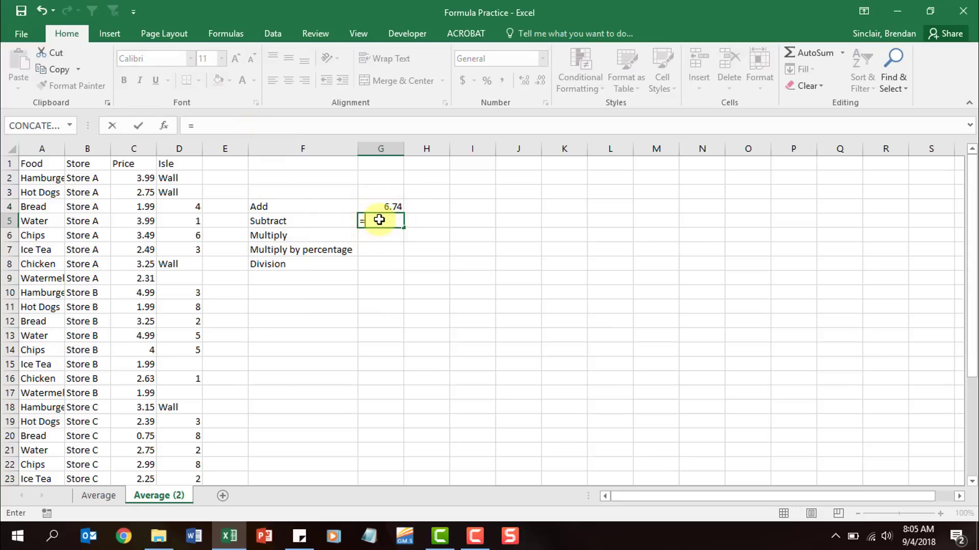
left_click(144, 178)
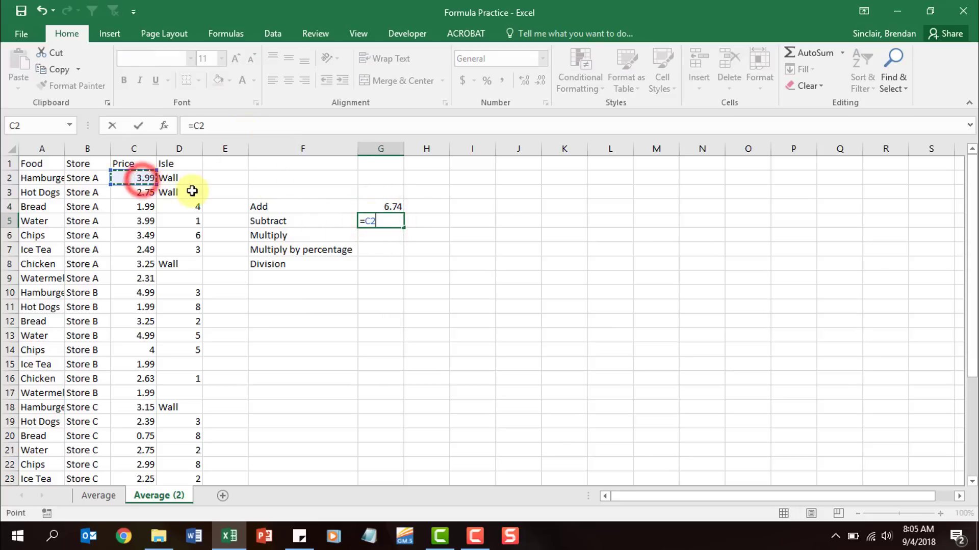
type("-")
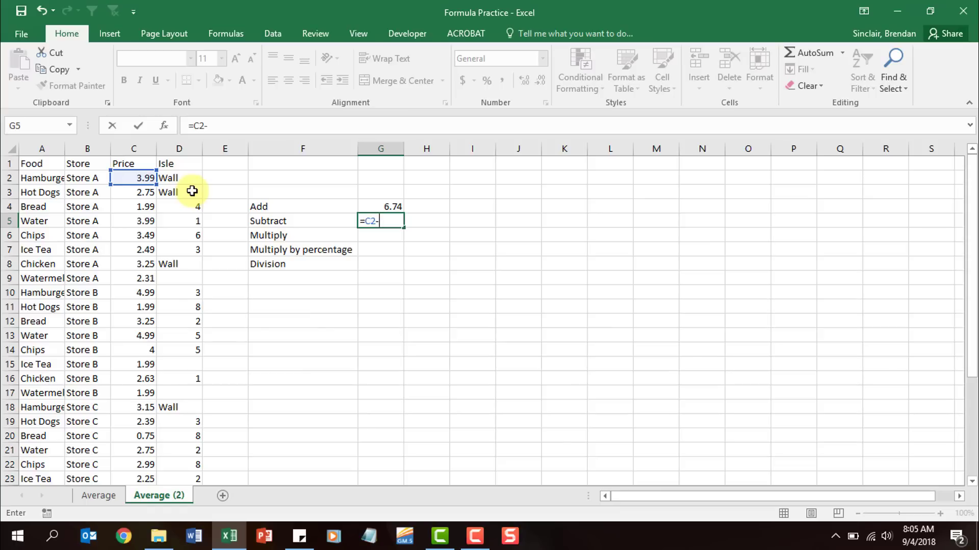
left_click(148, 194)
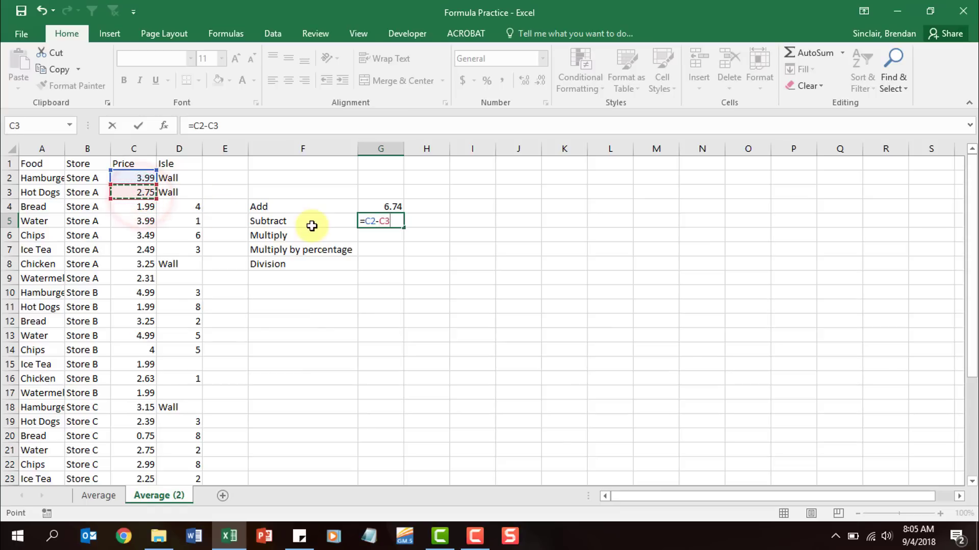
key("Return")
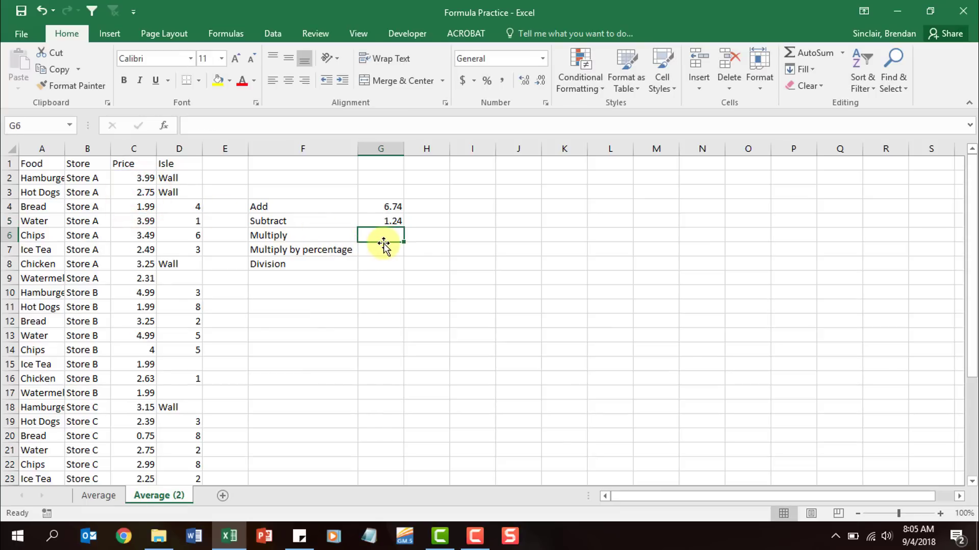
Enter the formula =C2*C3 in cell G6 beside the Multiply label
type("=")
left_click(128, 179)
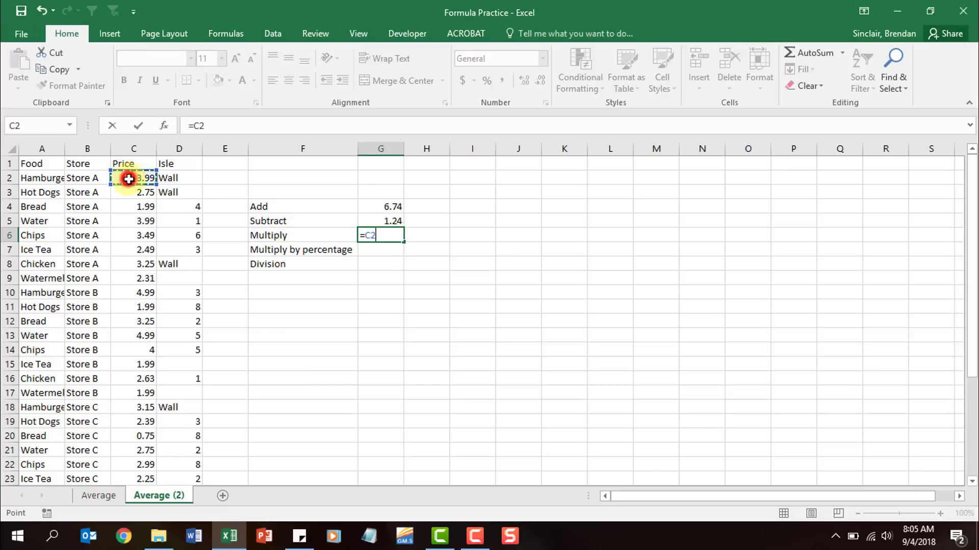
type("*")
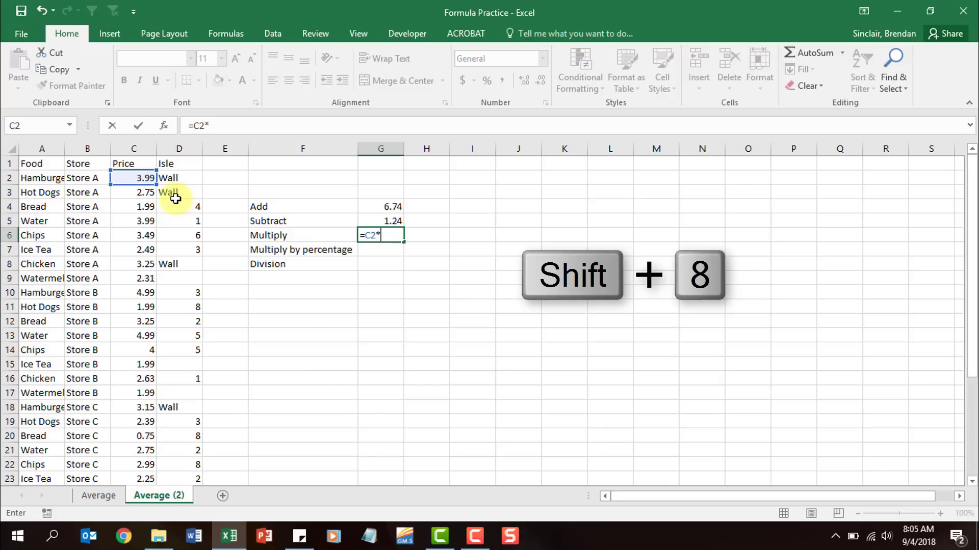
left_click(139, 192)
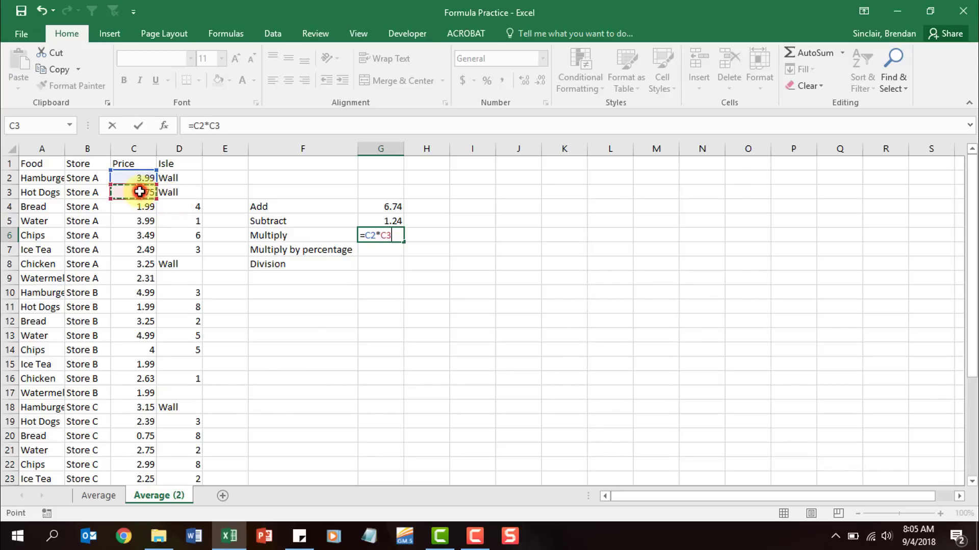
key("Return")
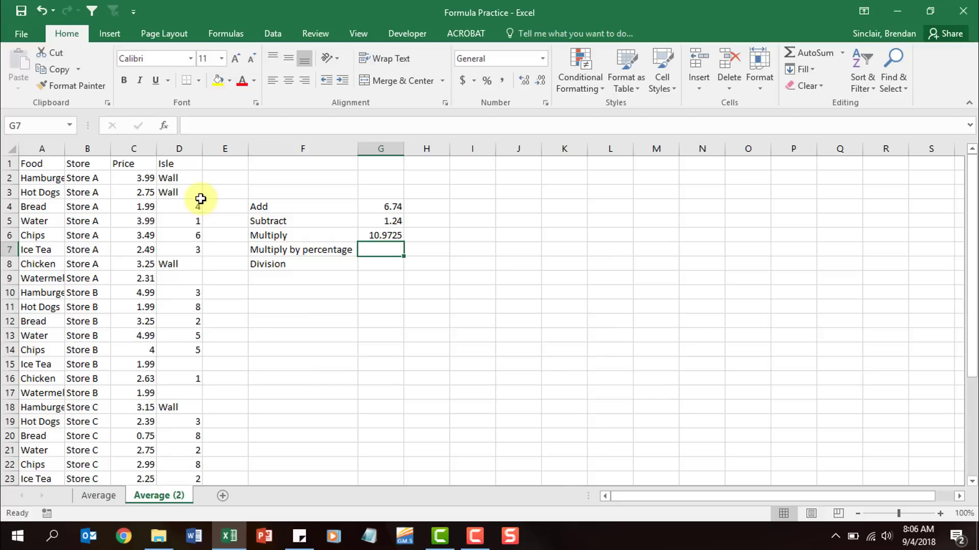
Enter the formula =C2*.4 in cell G7 beside the Multiply by percentage label
type("=")
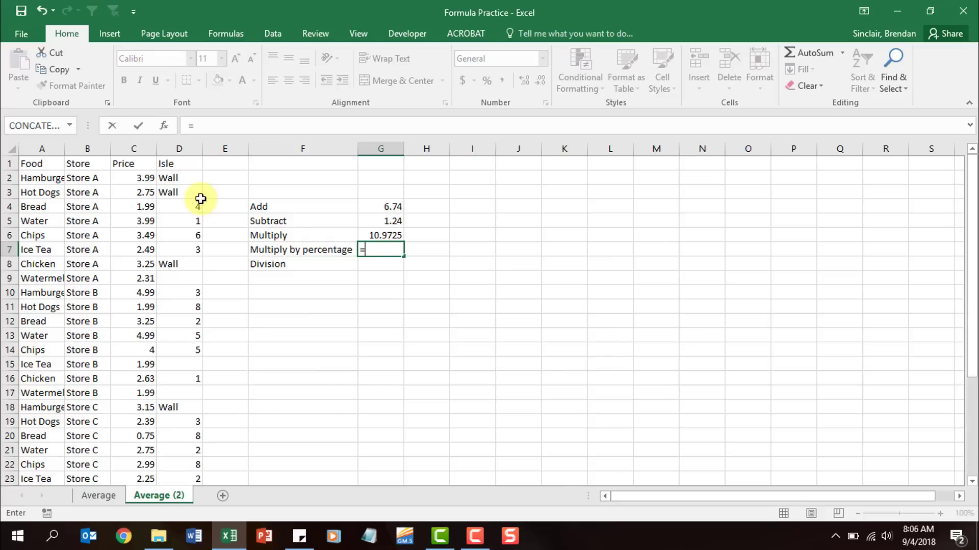
left_click(133, 178)
type("*.4")
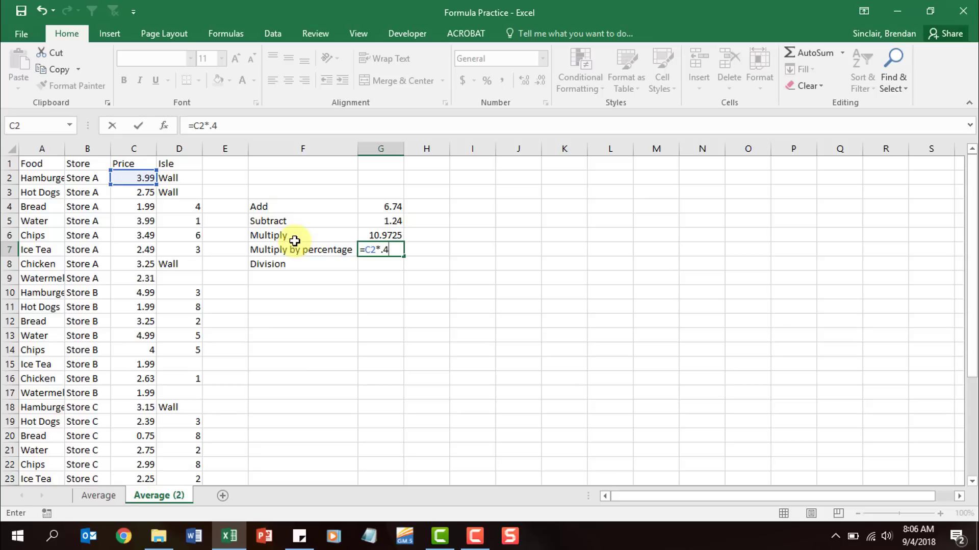
key("Return")
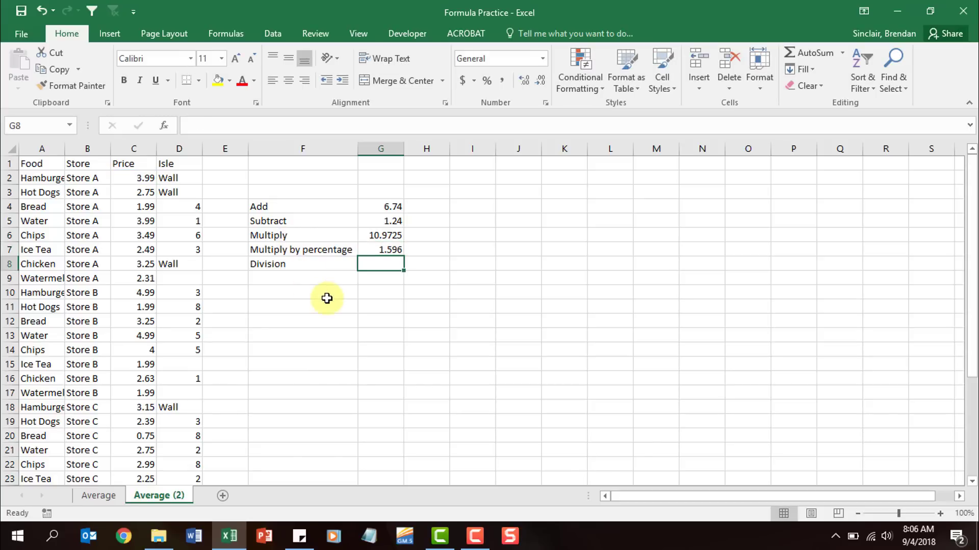
Enter the formula =C2/C3 in cell G8 beside the Division label
type("=")
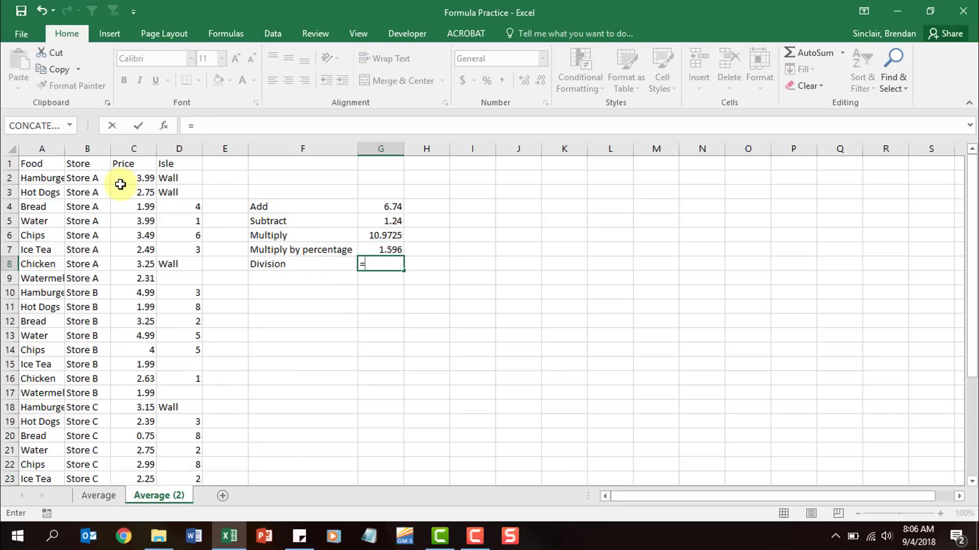
left_click(120, 183)
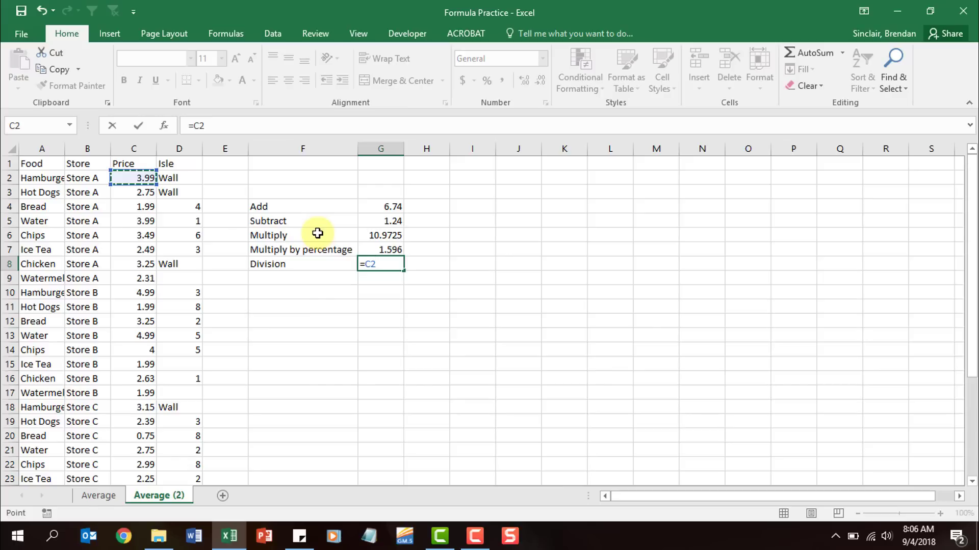
type("/")
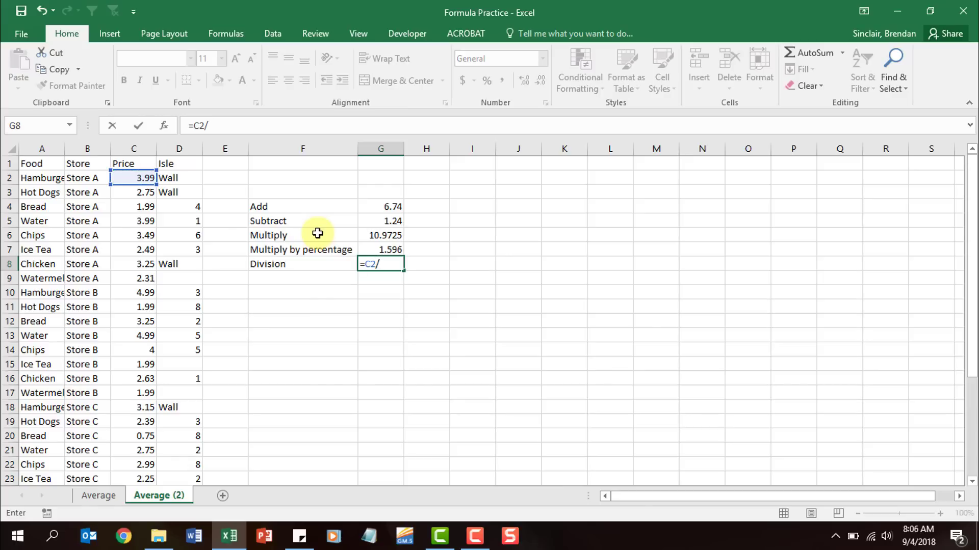
left_click(139, 192)
key("Return")
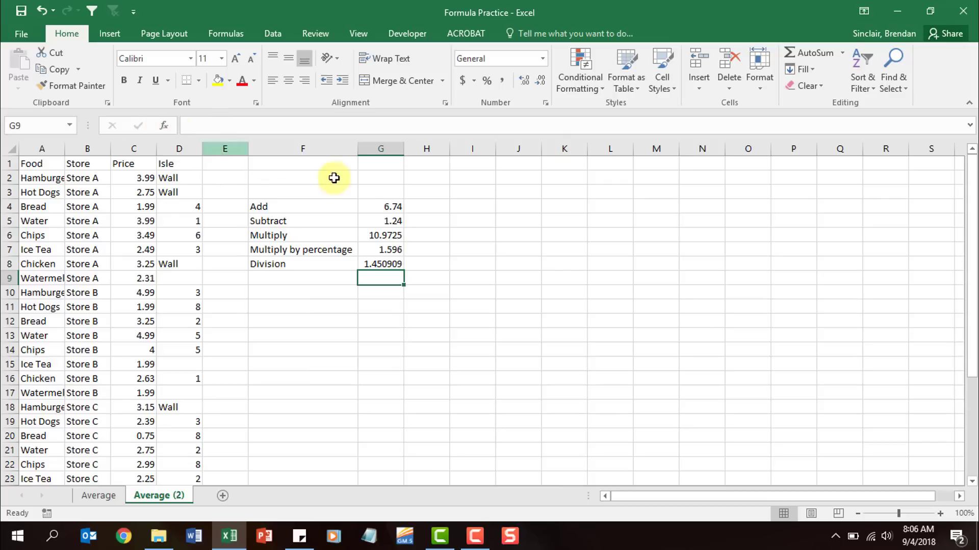
Search the function list for sum and try to insert the SUM function in cell H4 over the range C2:C6
left_click(430, 207)
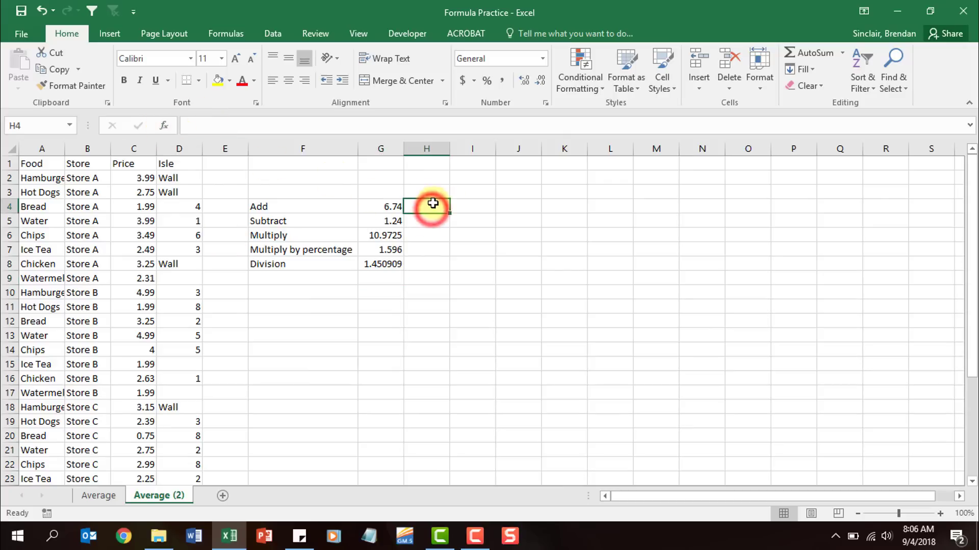
left_click(164, 126)
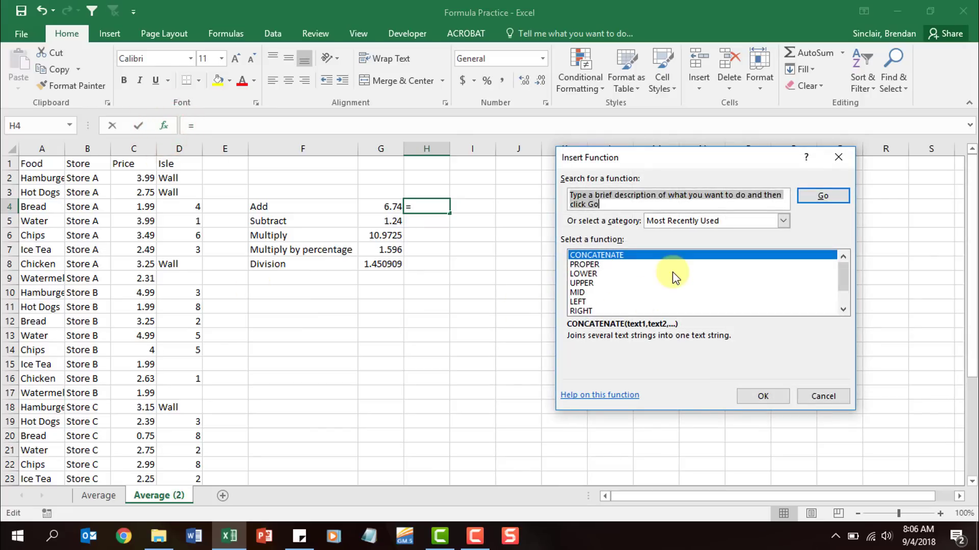
type("sum")
key("Return")
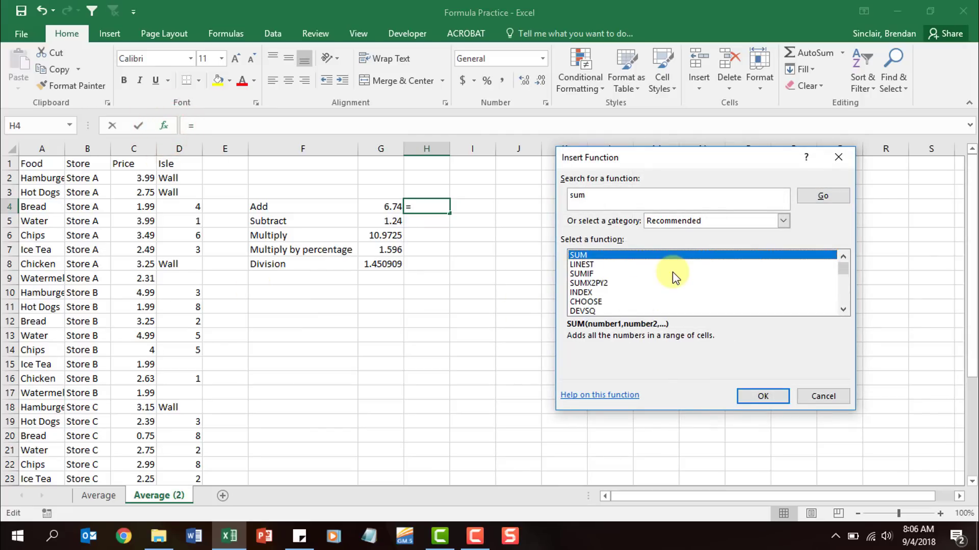
left_click(763, 398)
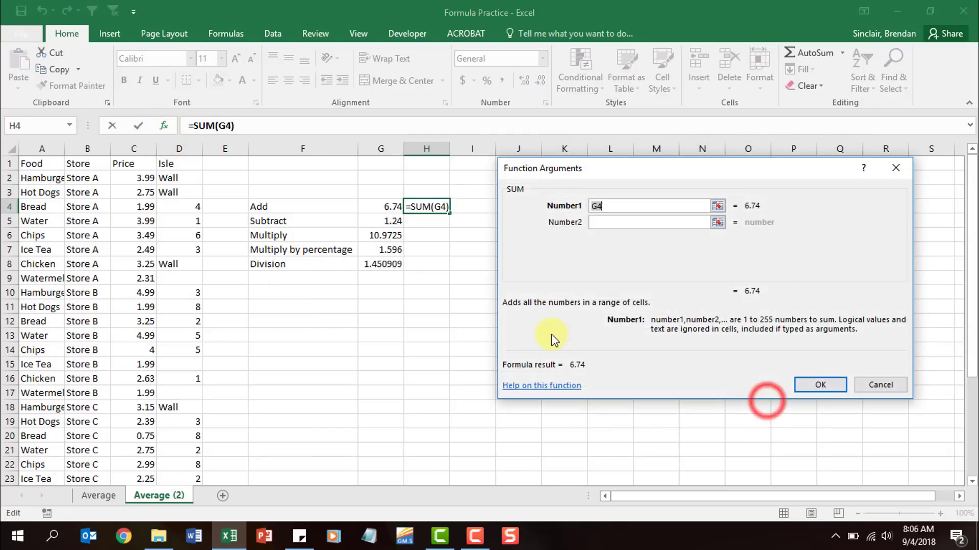
left_click(144, 176)
left_click_drag(144, 175, 144, 235)
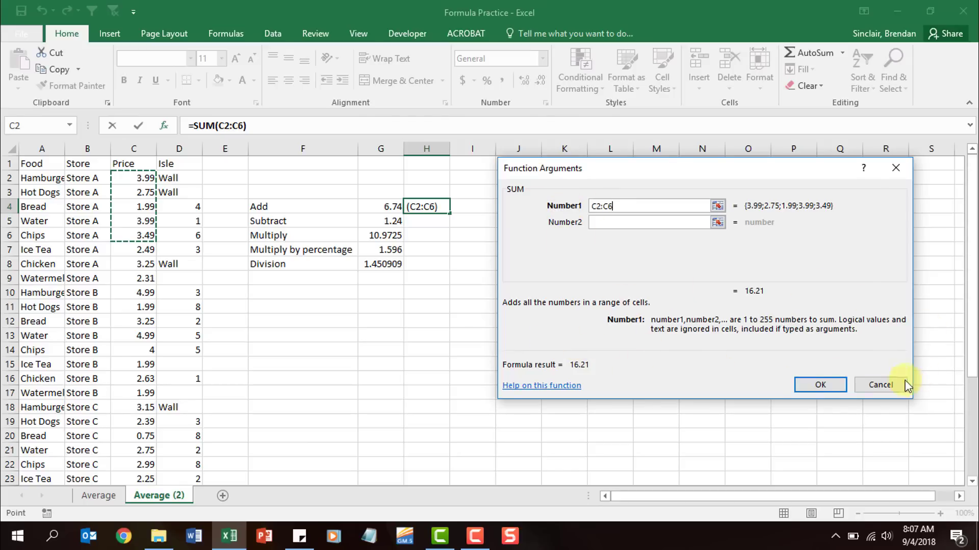
left_click(866, 387)
Reopen the function list for cell H4 and view the description of the CONCATENATE function
left_click(164, 128)
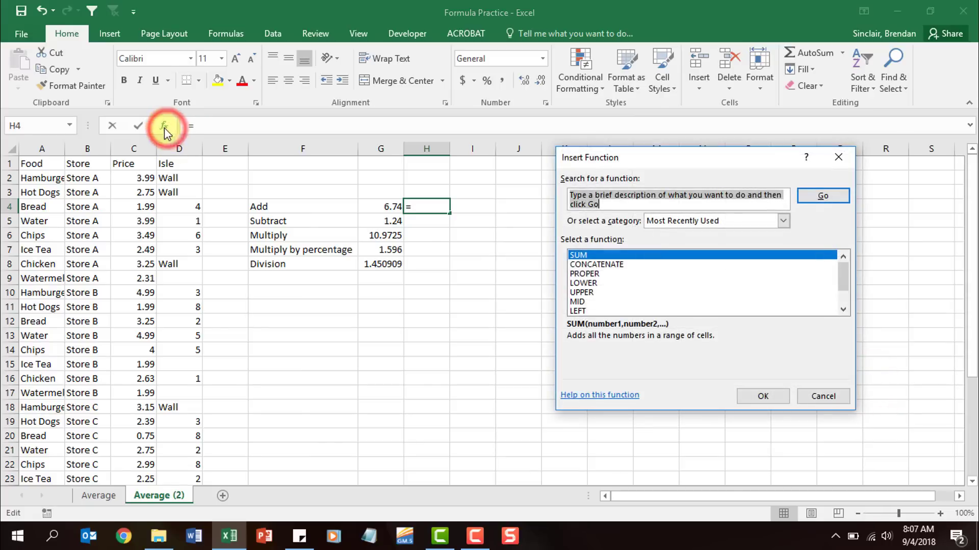
left_click(598, 265)
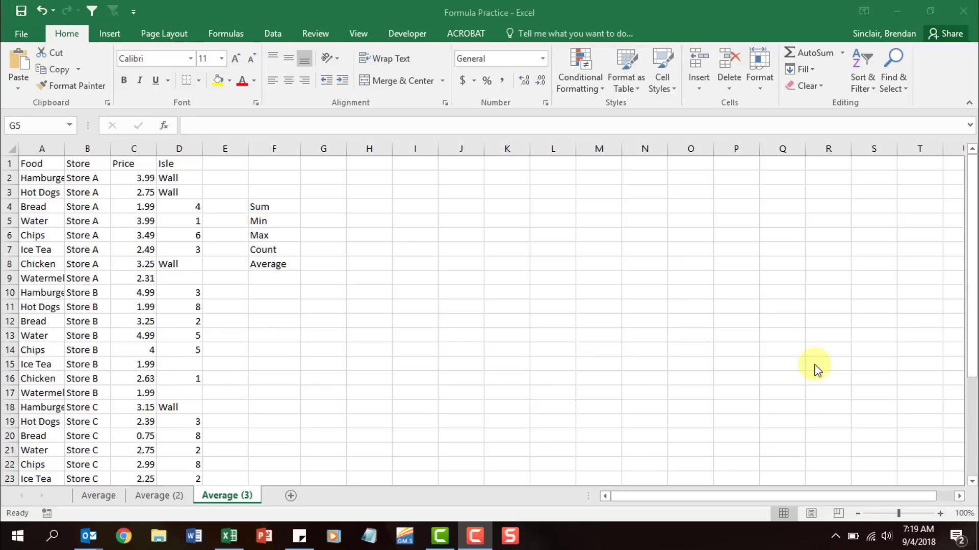
Search for the sum function and insert SUM over the prices C2:C25 in cell G4 beside the Sum label
left_click(320, 203)
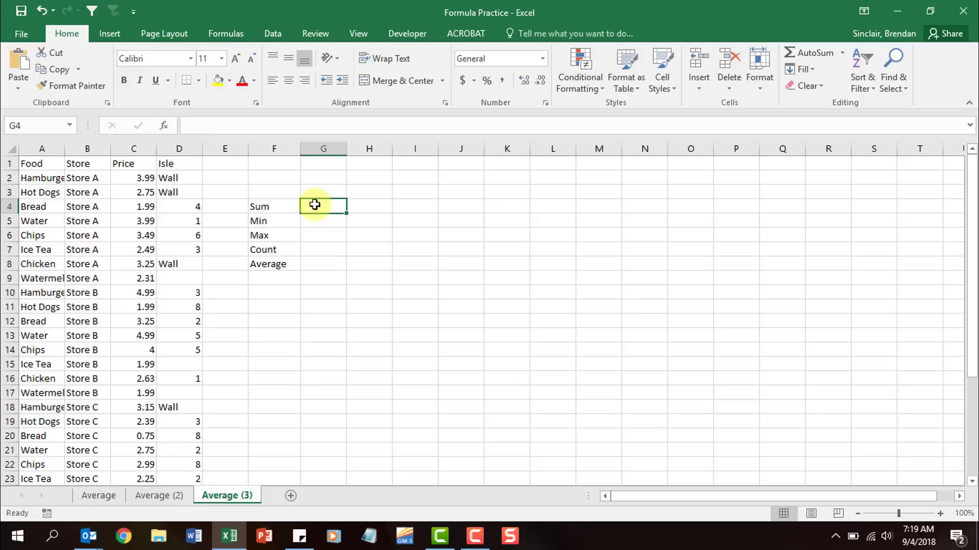
left_click(168, 126)
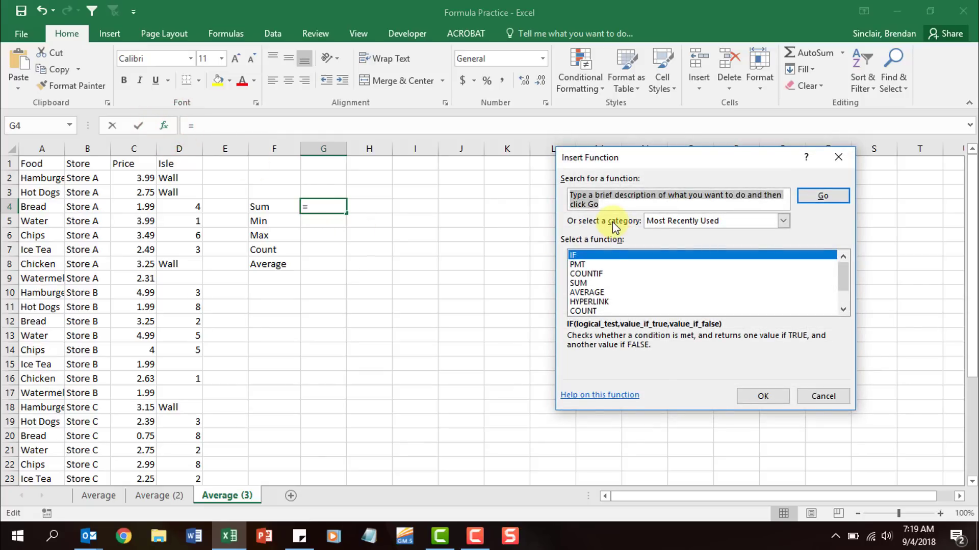
type("sum")
key("Return")
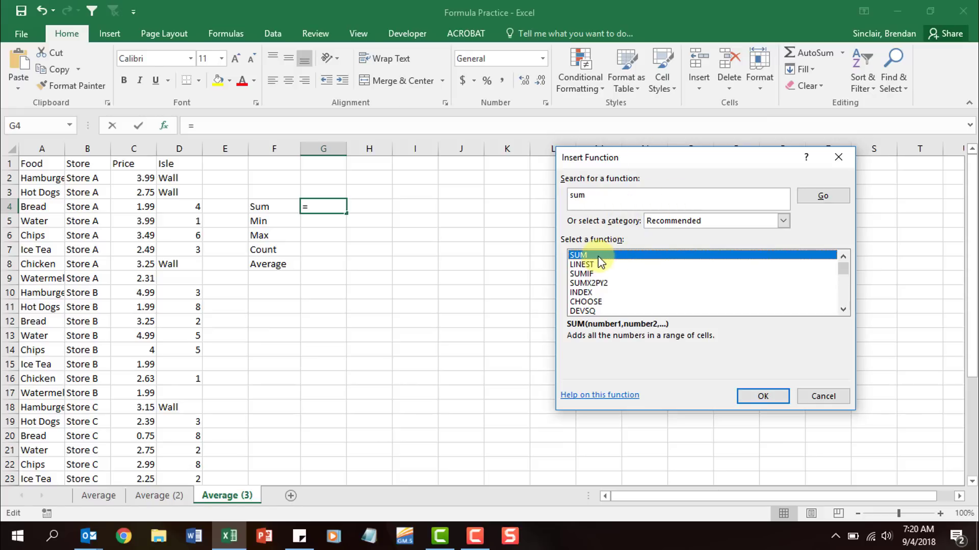
left_click(753, 399)
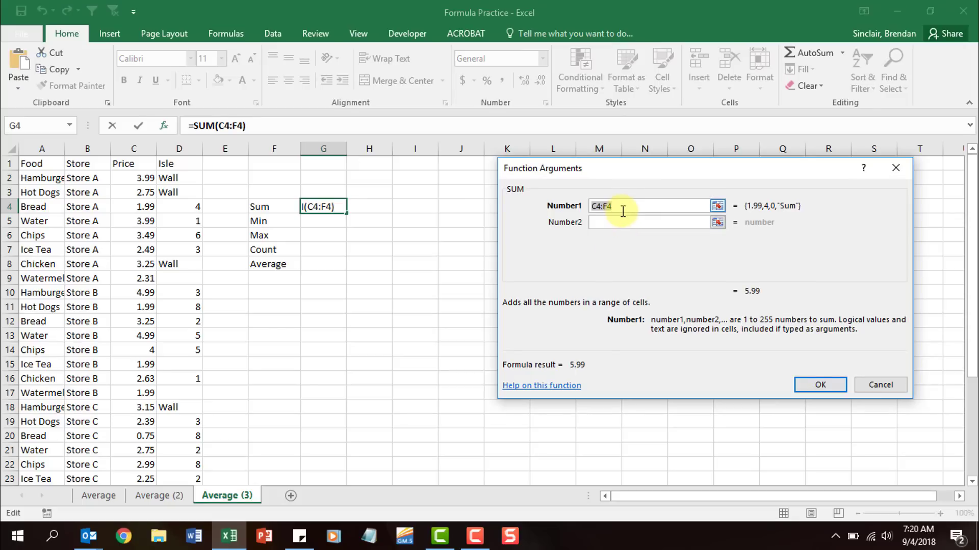
left_click_drag(143, 179, 148, 465)
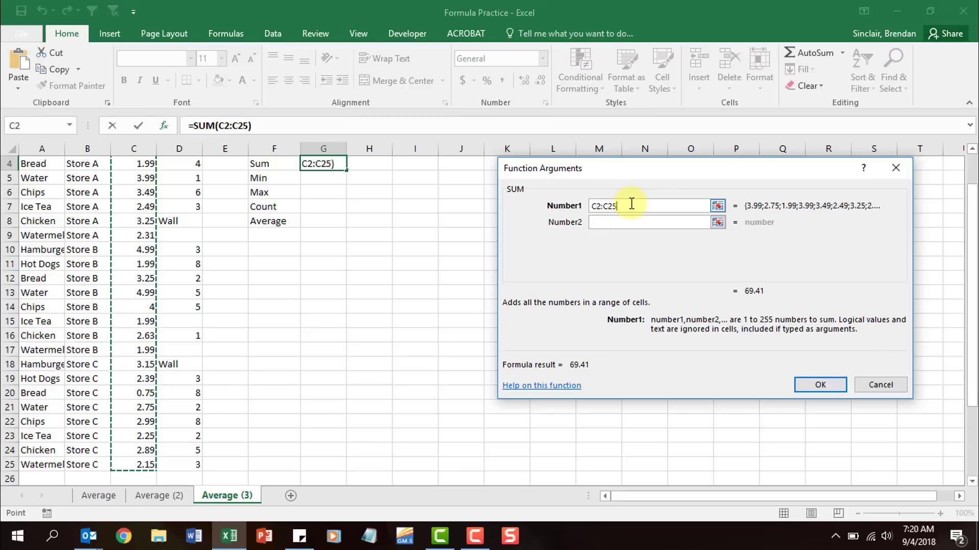
left_click(827, 383)
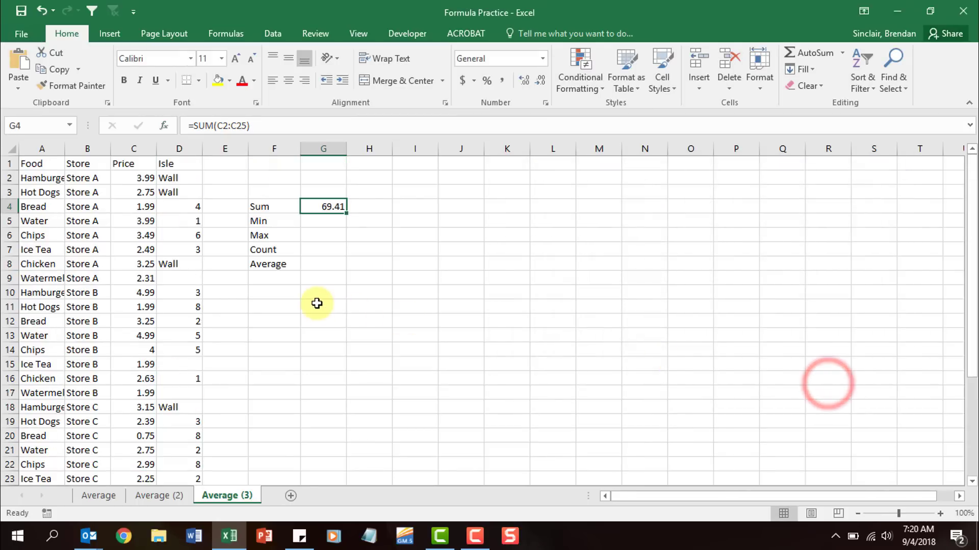
Search for the min function and insert MIN over the prices C2:C25 in cell G5 beside the Min label
left_click(339, 226)
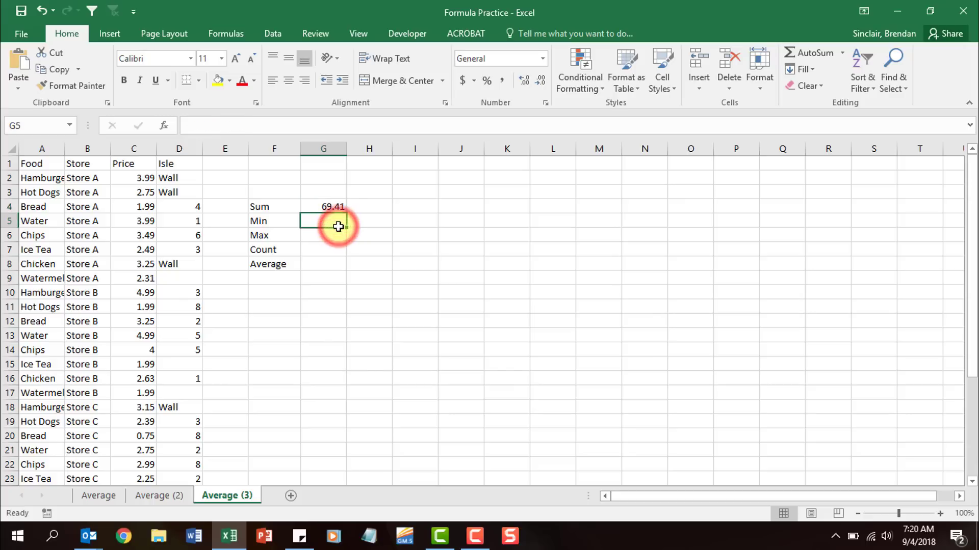
left_click(165, 129)
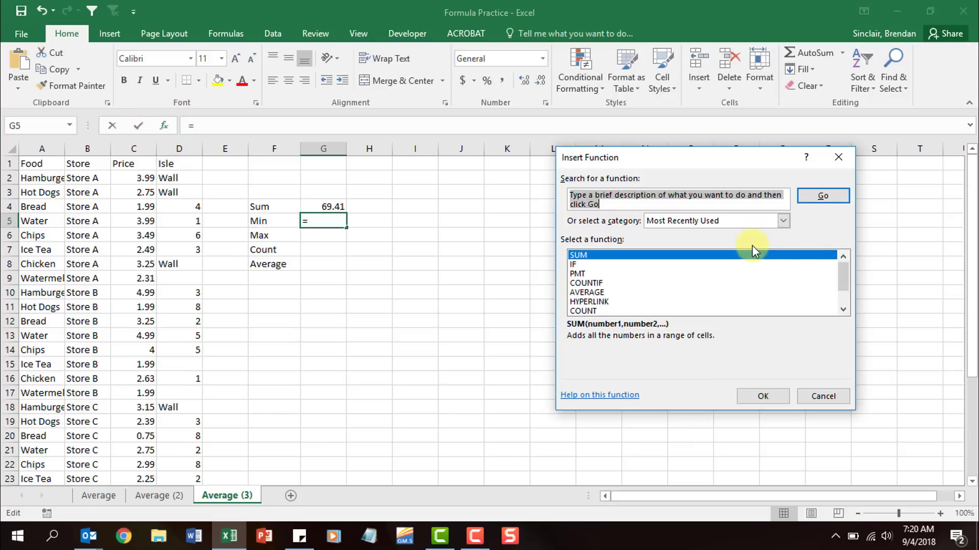
type("min")
key("Return")
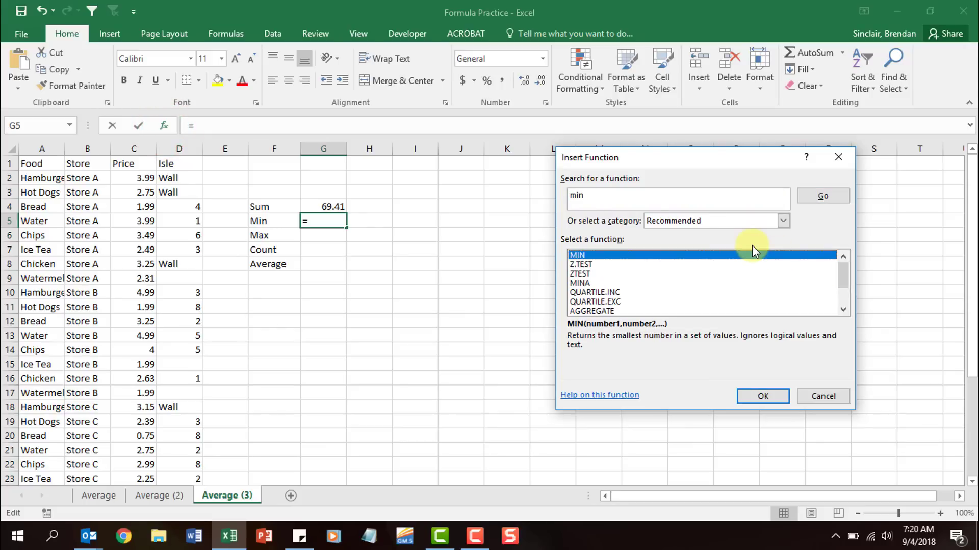
left_click(762, 397)
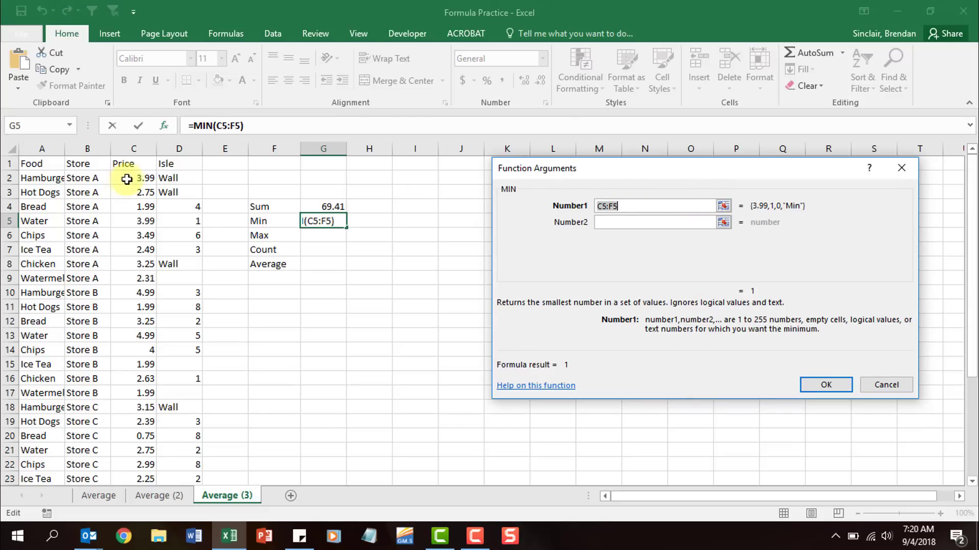
left_click_drag(134, 178, 149, 446)
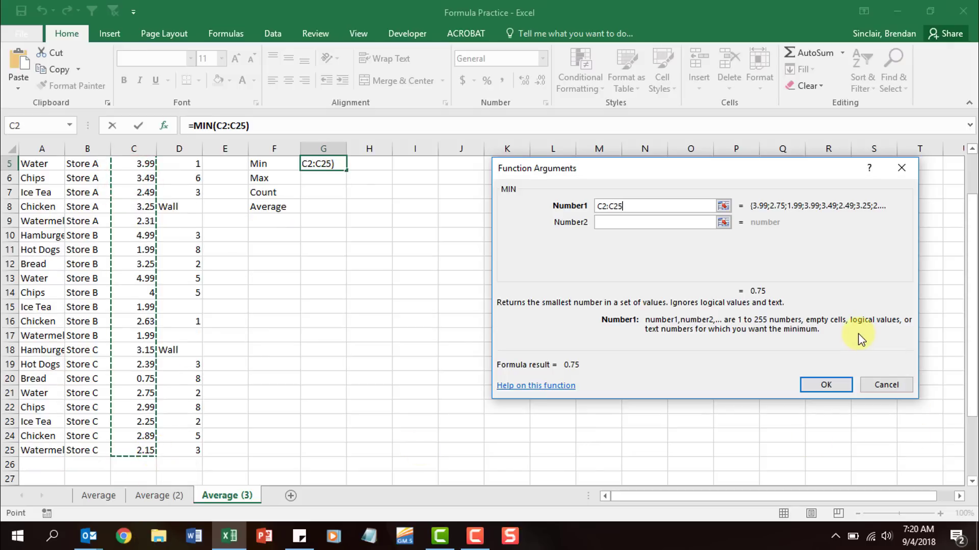
left_click(833, 386)
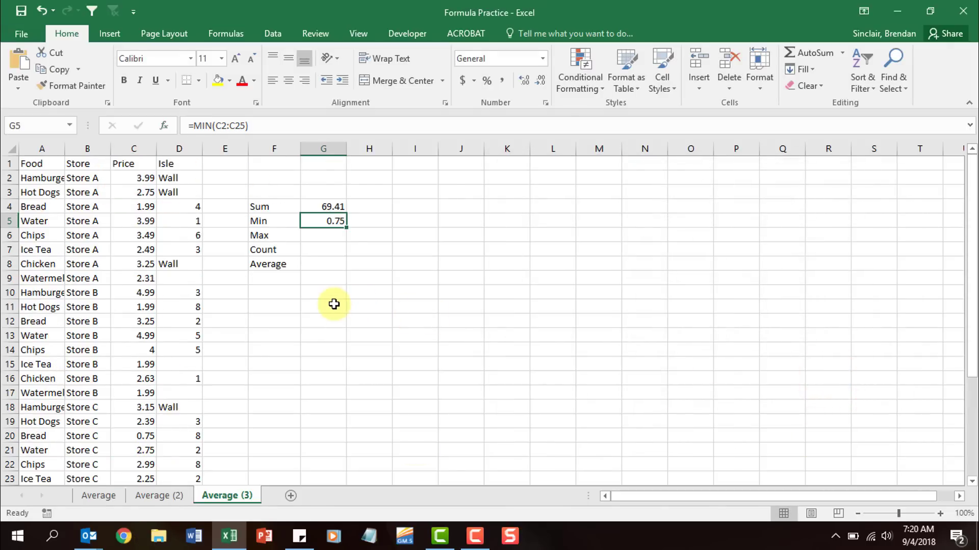
Search for the max function and insert MAX over the prices C2:C25 in cell G6 beside the Max label
left_click(321, 238)
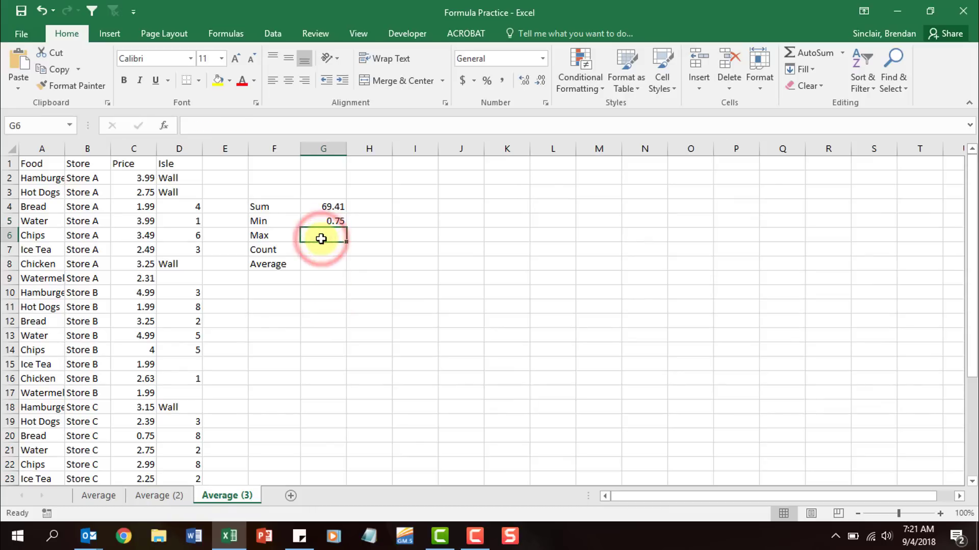
left_click(164, 125)
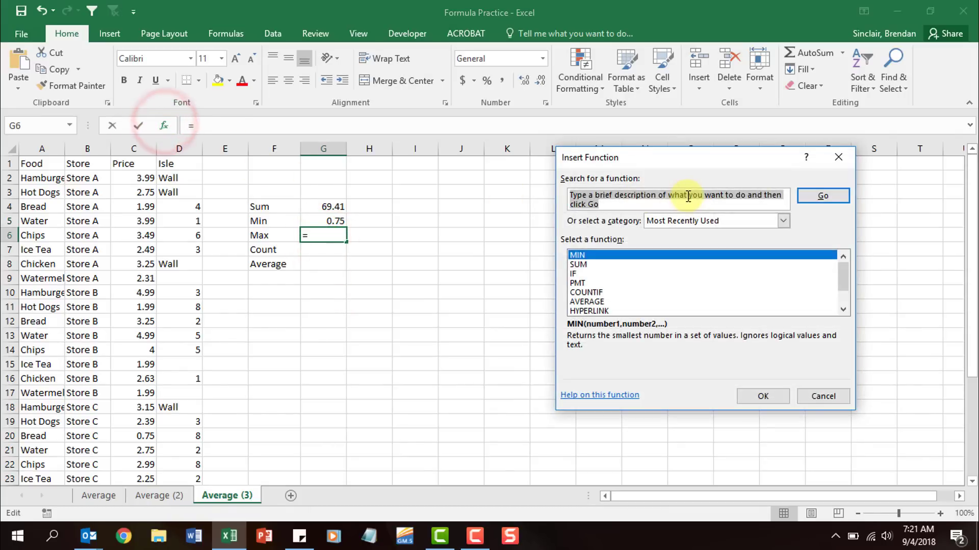
type("max")
key("Return")
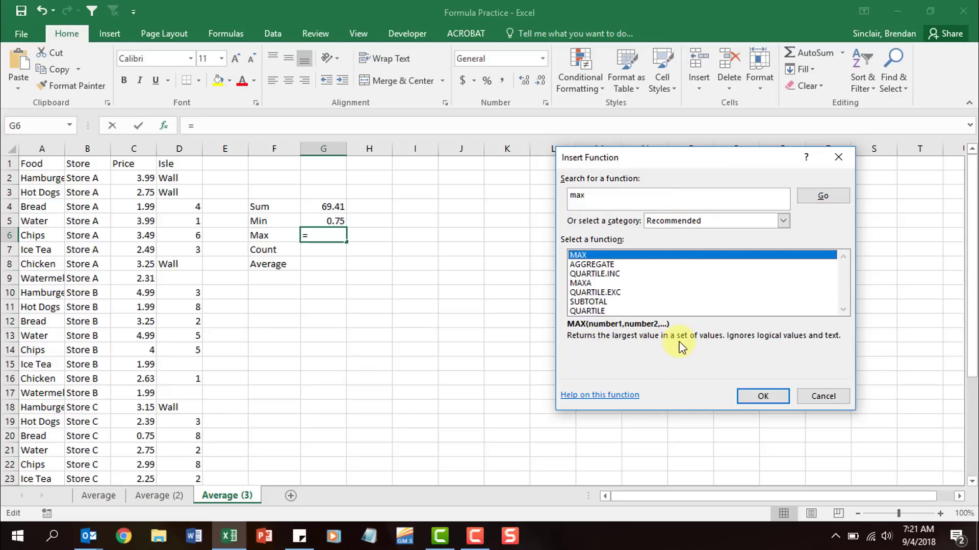
left_click(764, 397)
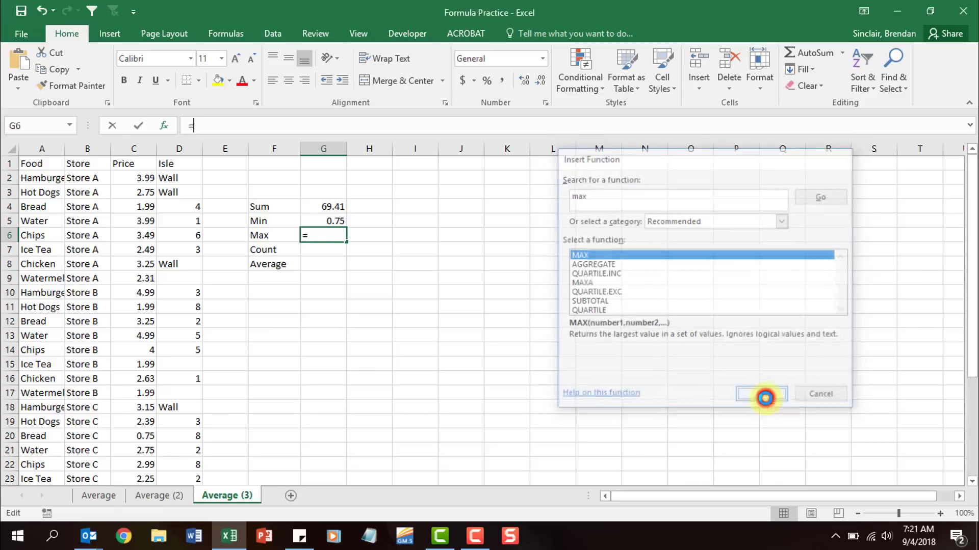
left_click_drag(145, 180, 143, 469)
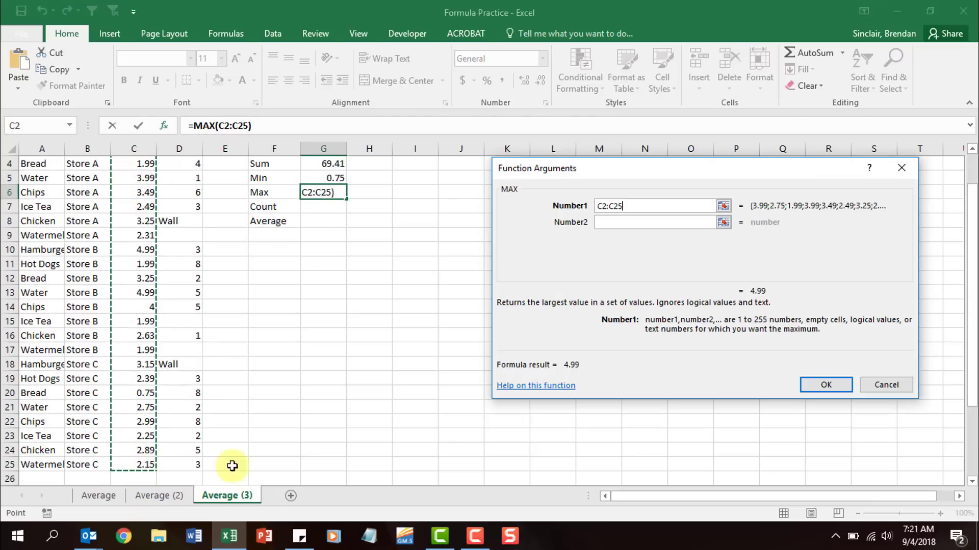
left_click(836, 386)
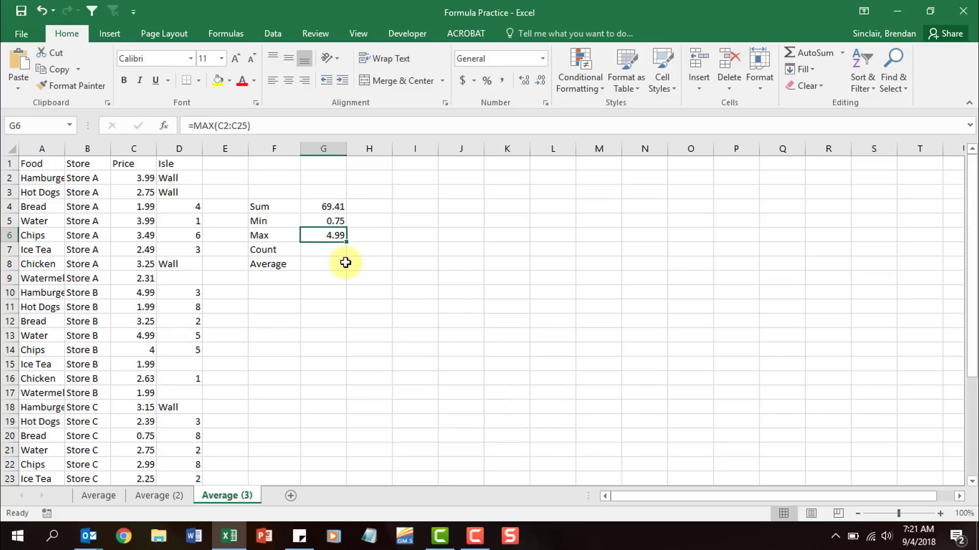
Search for the count function and insert COUNT over the prices C2:C25 in cell G7 beside the Count label
left_click(329, 250)
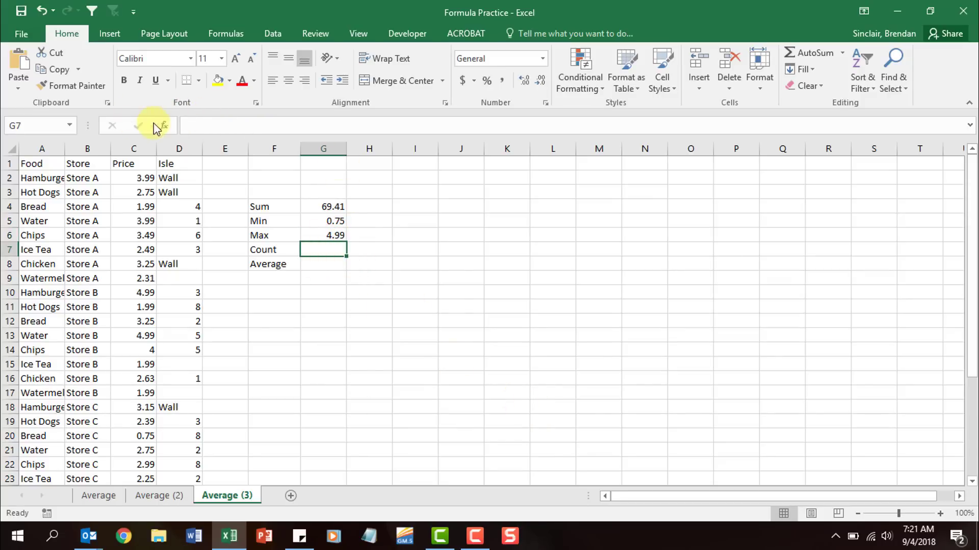
left_click(169, 127)
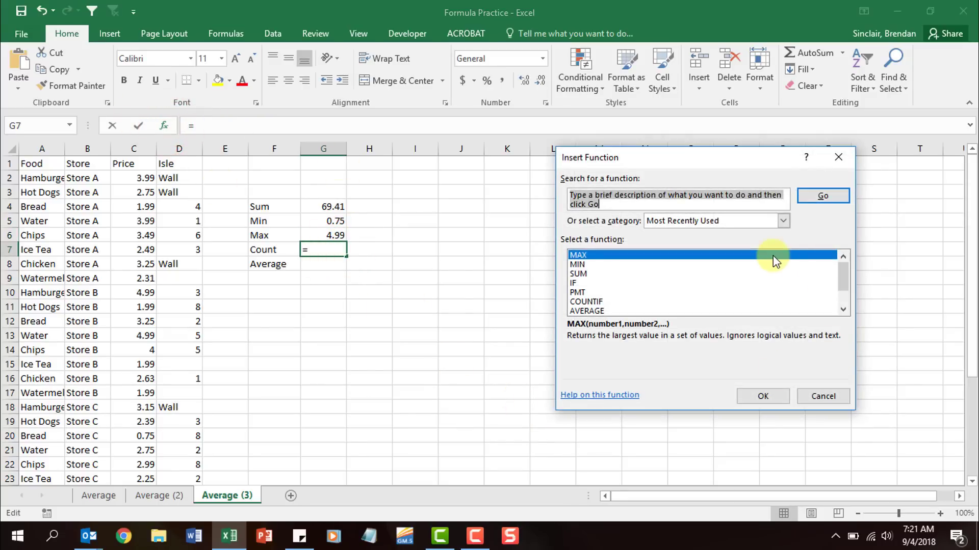
type("count")
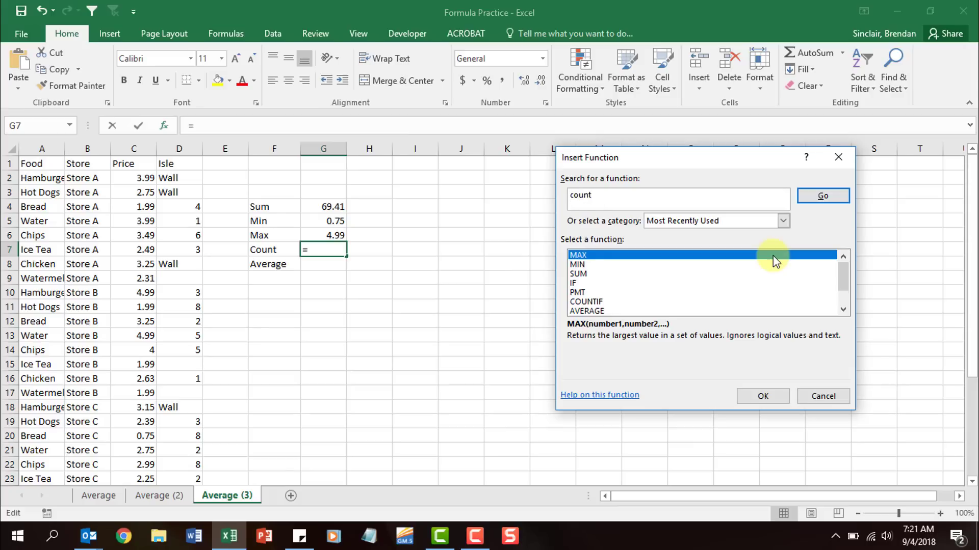
key("Return")
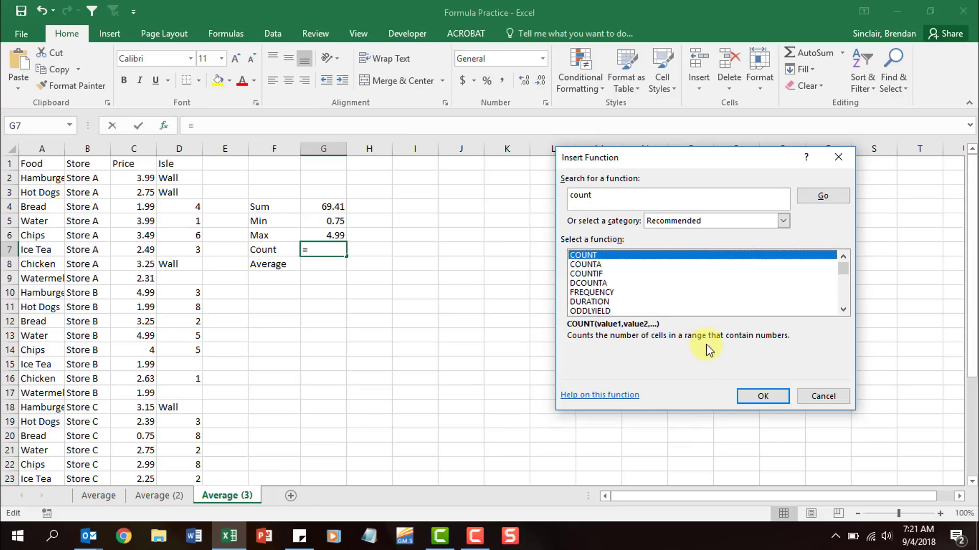
left_click(765, 396)
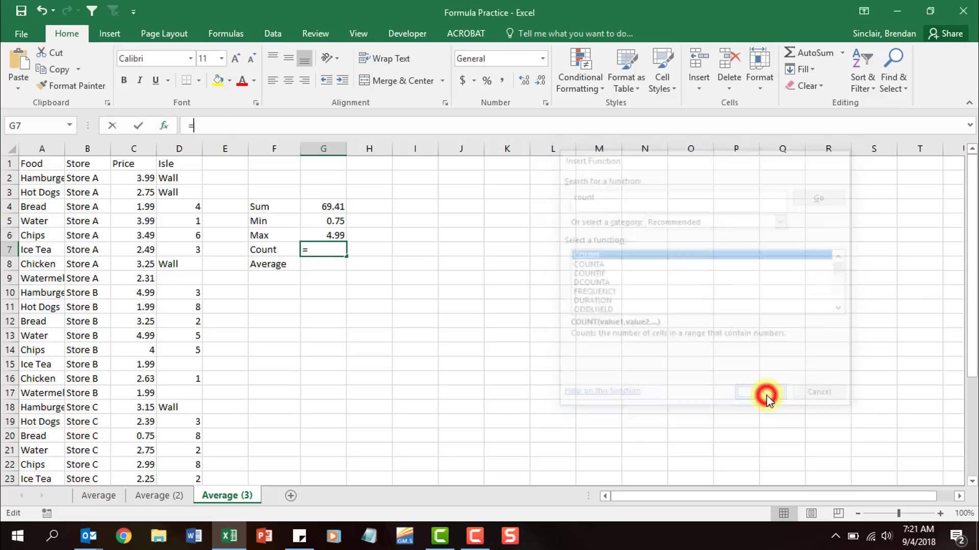
left_click_drag(134, 175, 132, 464)
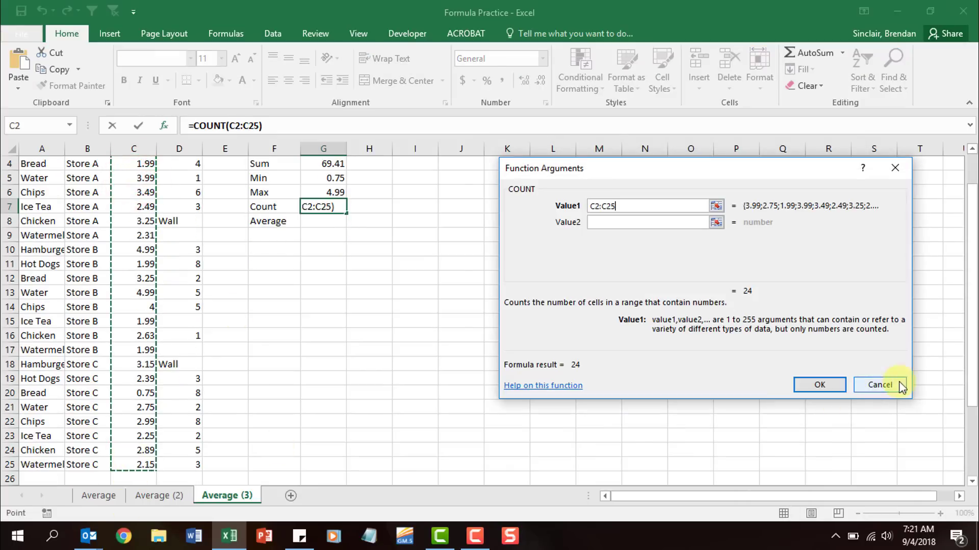
left_click(819, 383)
scroll(655, 386, "up", 1)
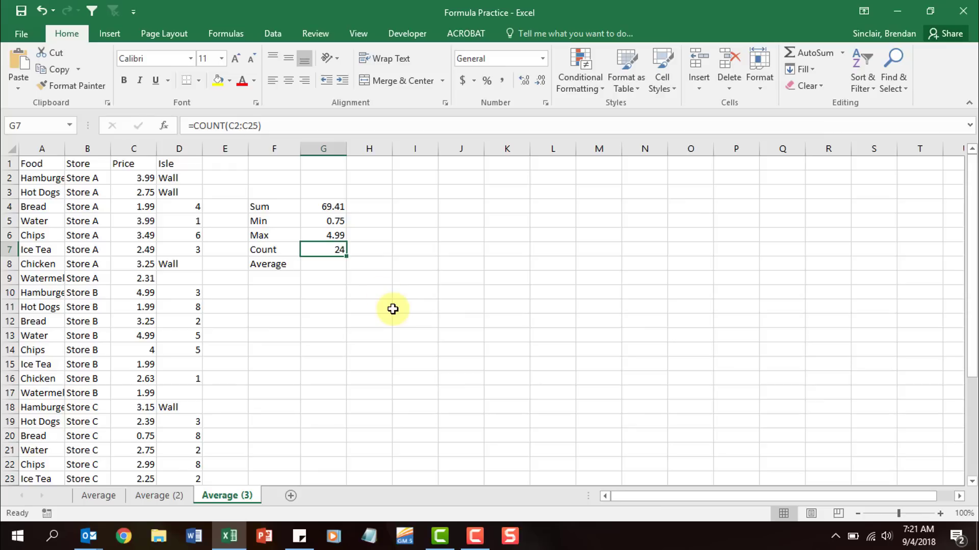
Search for the average function and insert AVERAGE over the prices C2:C25 in cell G8 beside the Average label
left_click(340, 263)
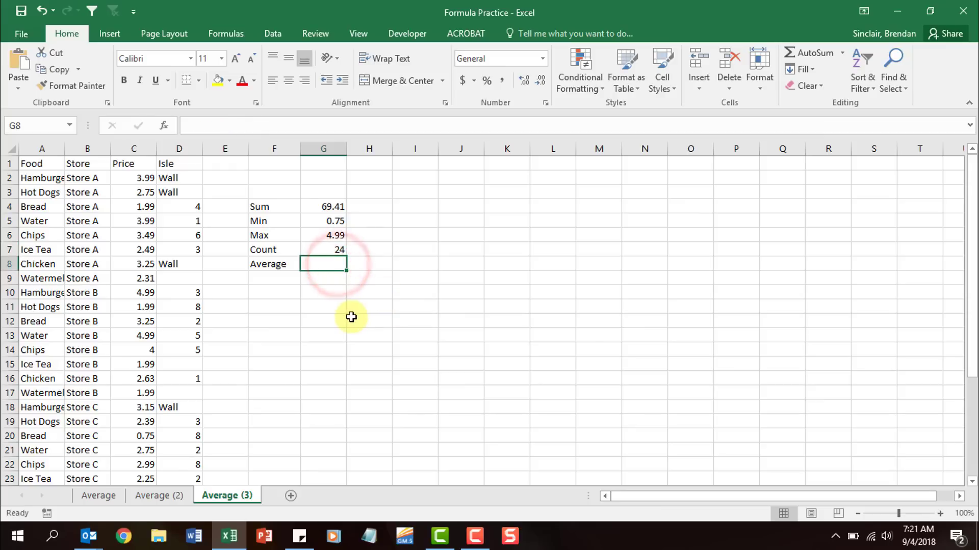
left_click(166, 128)
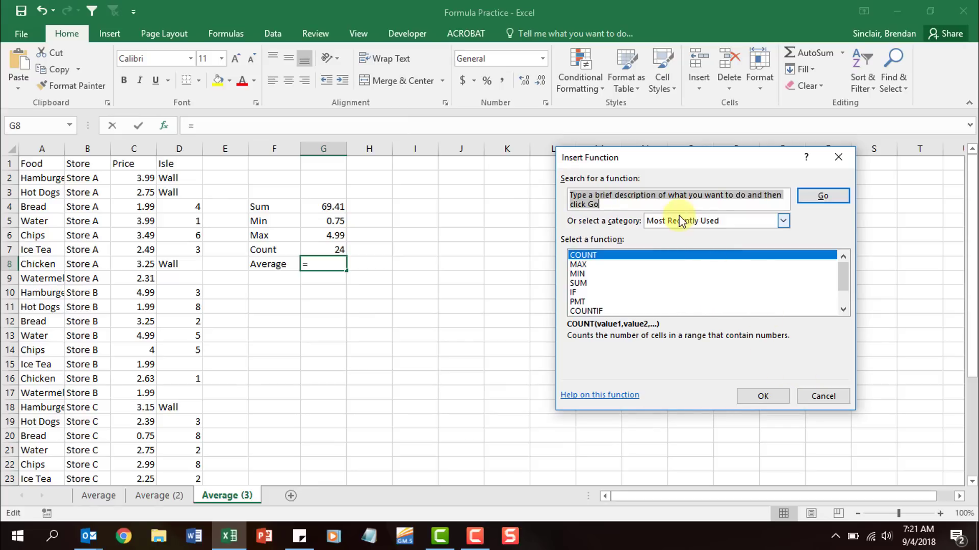
type("ave")
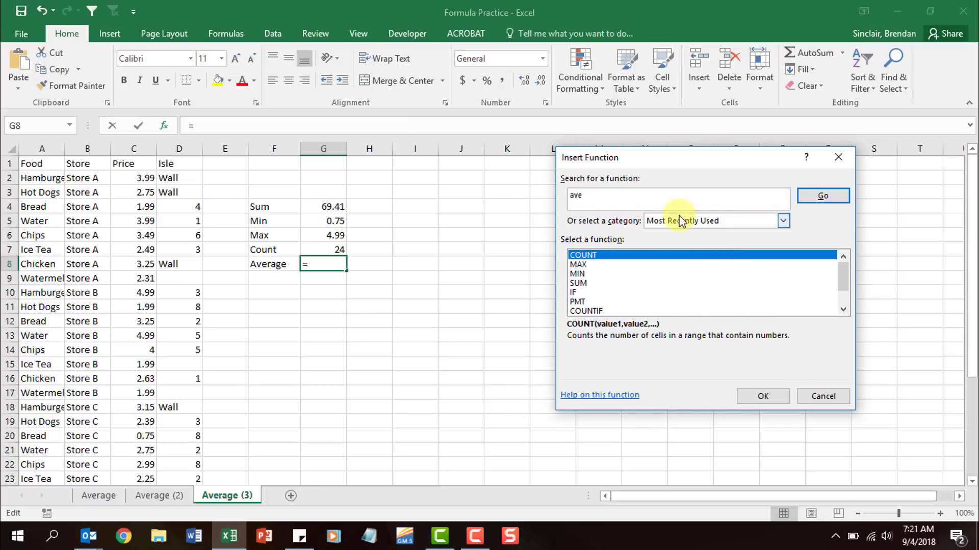
type("rage")
key("Return")
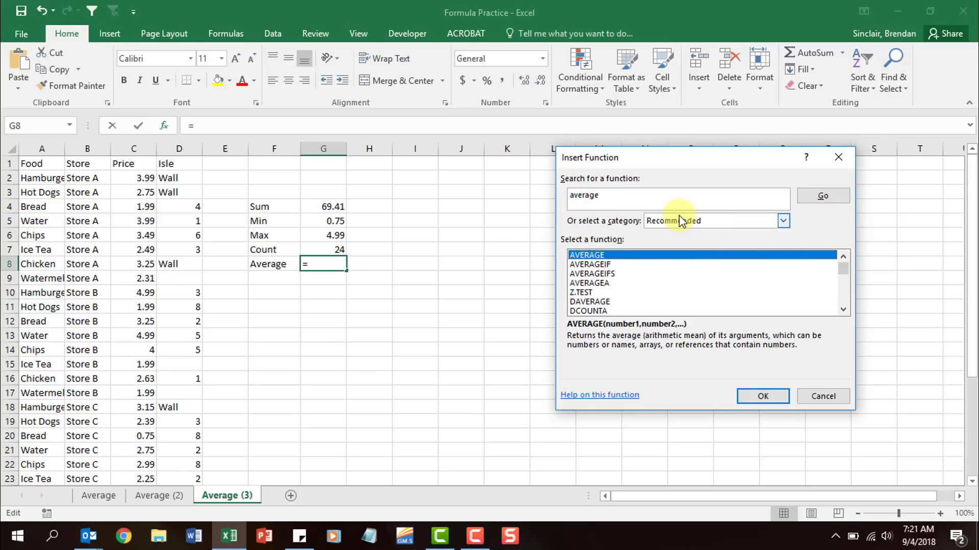
left_click(759, 395)
left_click_drag(148, 181, 148, 465)
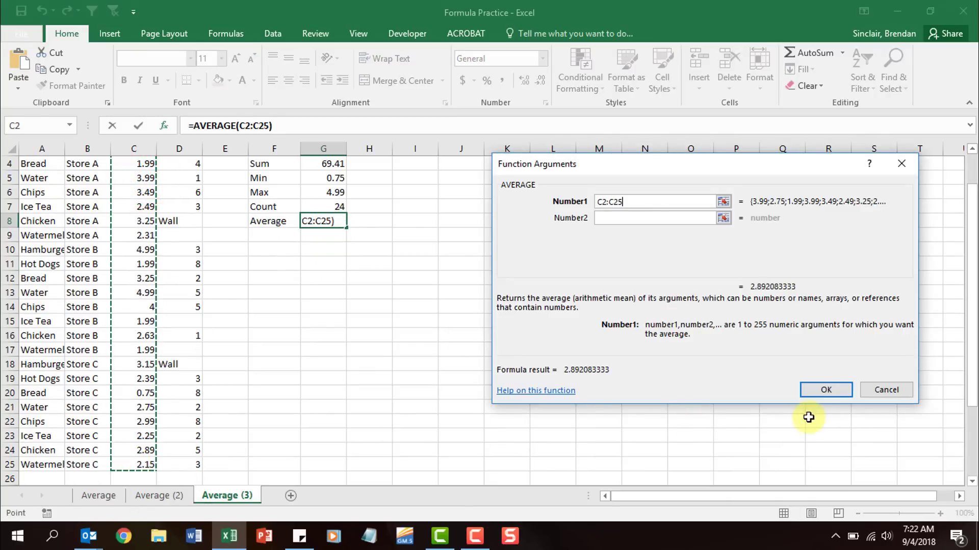
left_click(825, 392)
scroll(423, 378, "up", 1)
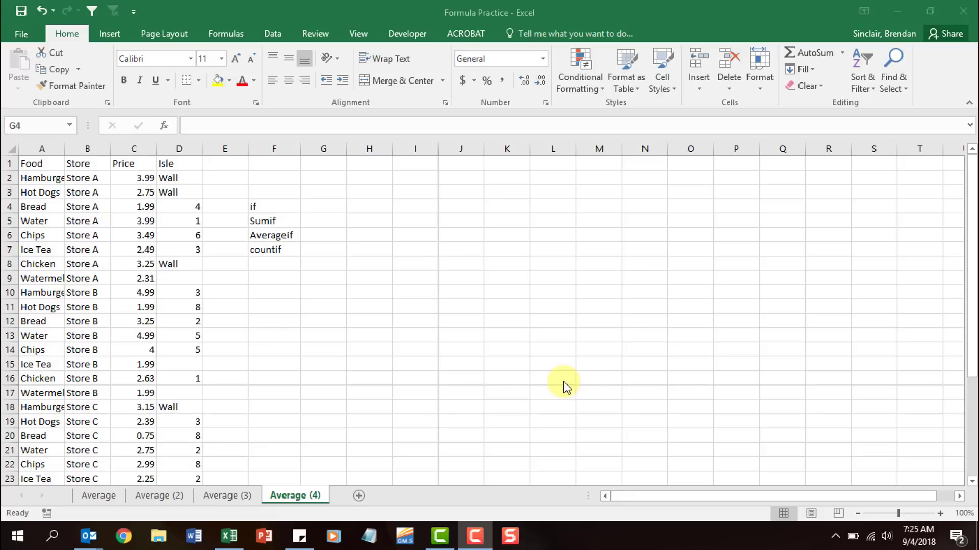
Insert SUMIF in cell G5 with range A2:A25, criteria Bread and sum range C2:C25, and check the bread prices in C4, C12 and C20
left_click(282, 201)
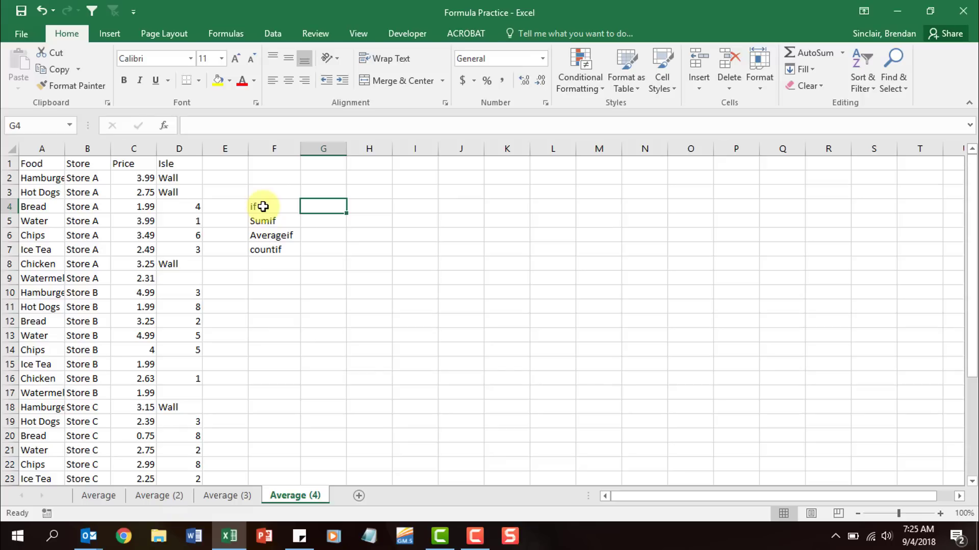
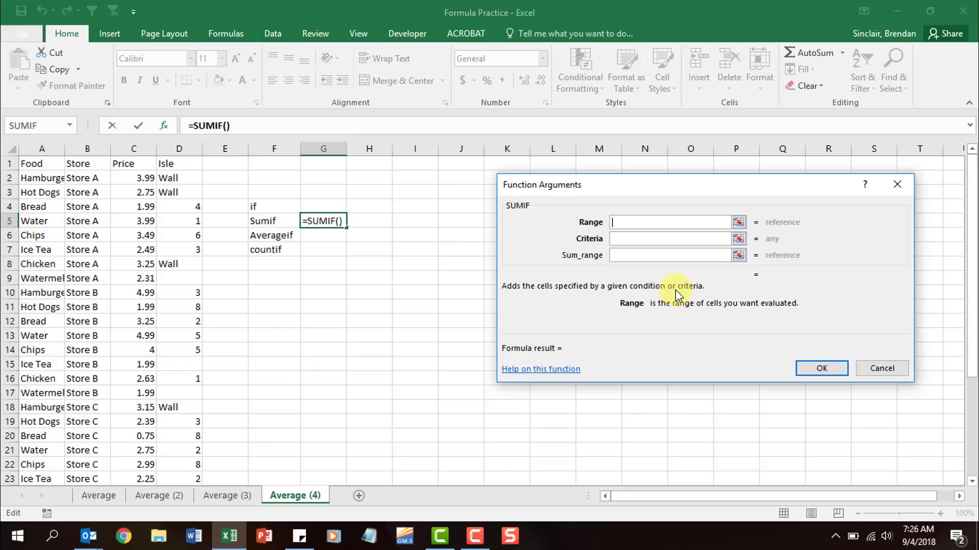
left_click_drag(54, 179, 45, 464)
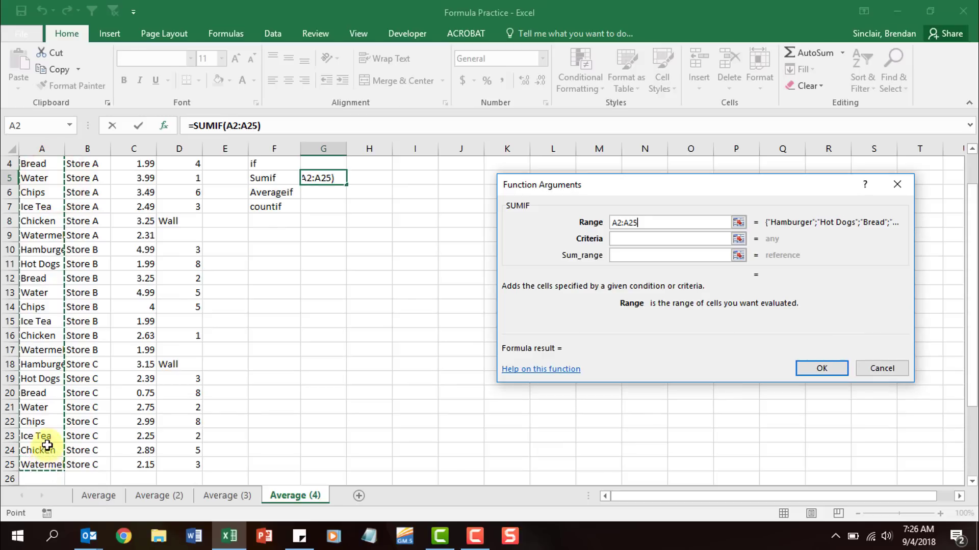
scroll(47, 445, "up", 1)
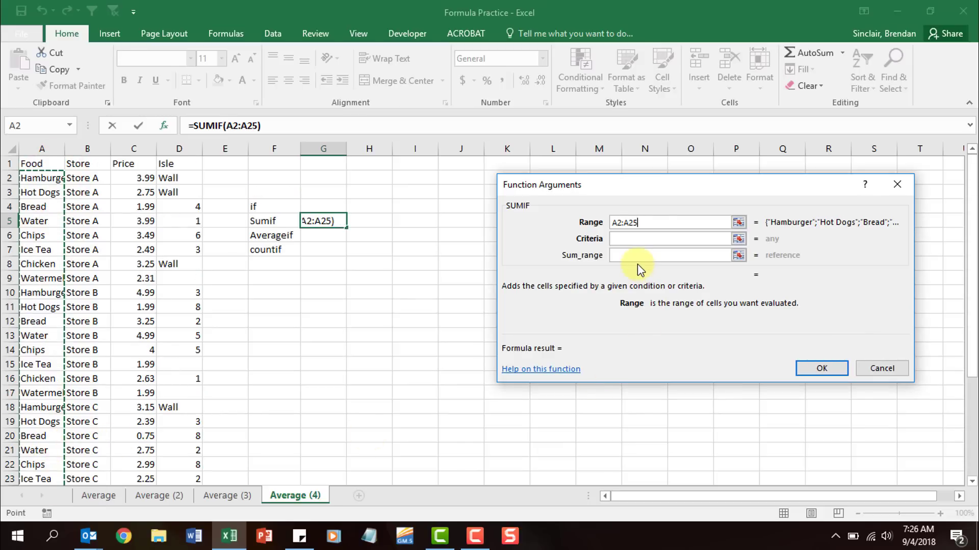
left_click(637, 240)
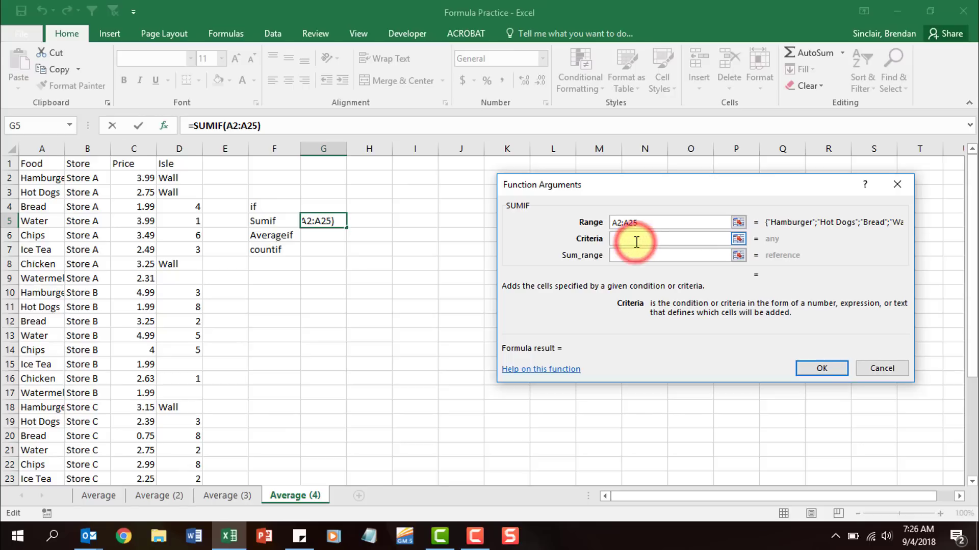
type("Bread")
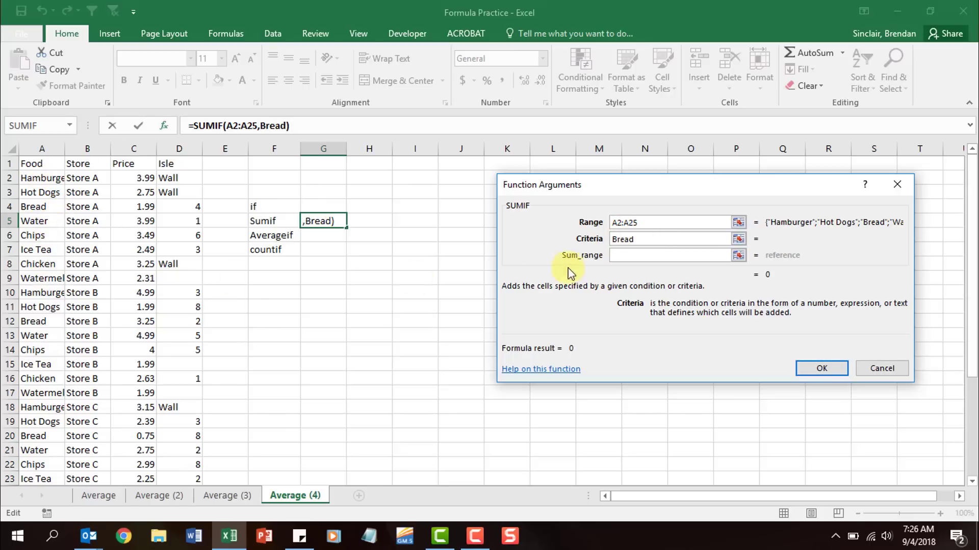
left_click(662, 251)
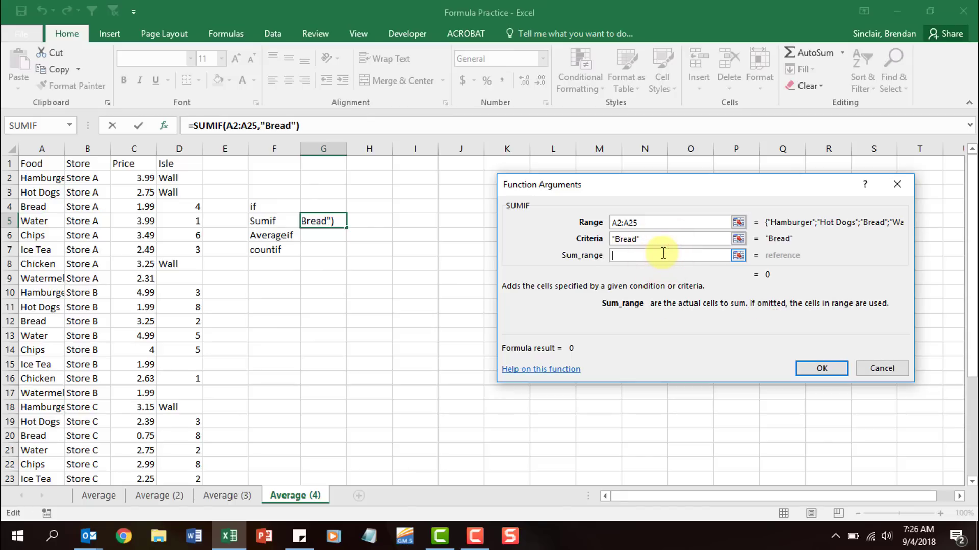
left_click_drag(116, 176, 140, 461)
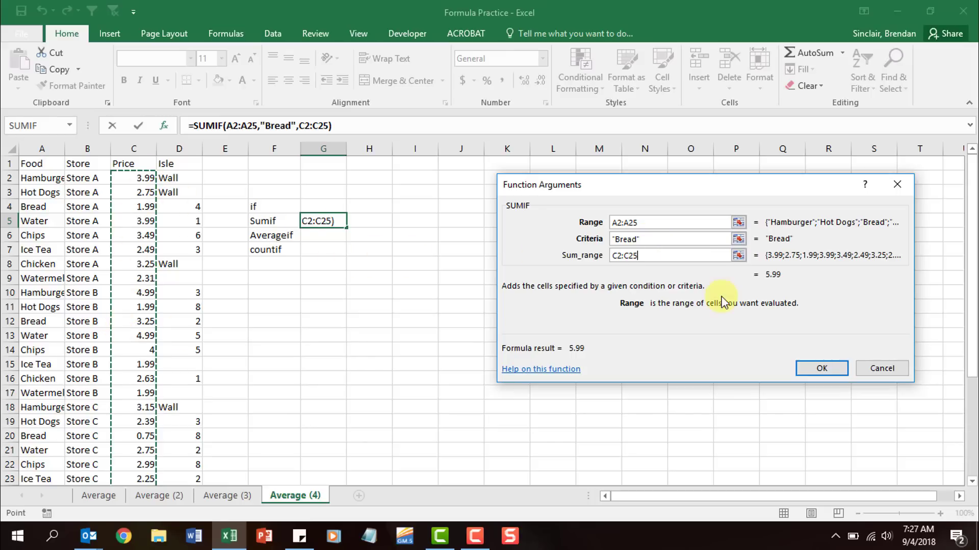
left_click(822, 369)
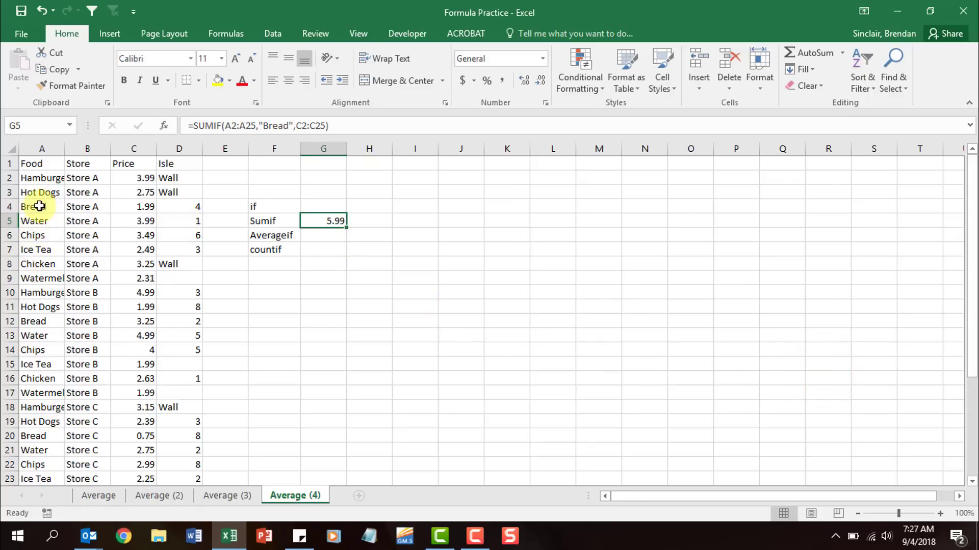
left_click(38, 206)
left_click(132, 208)
left_click(142, 322)
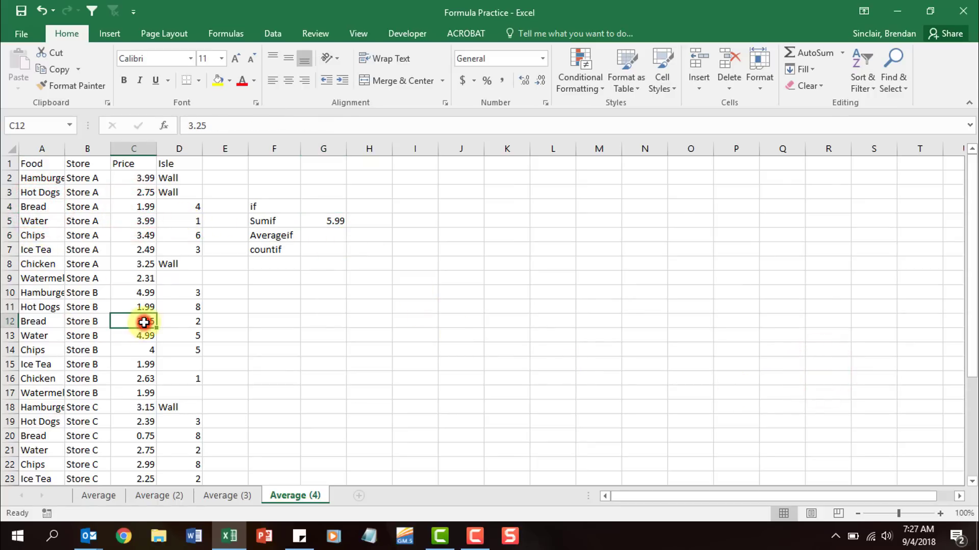
left_click(135, 435)
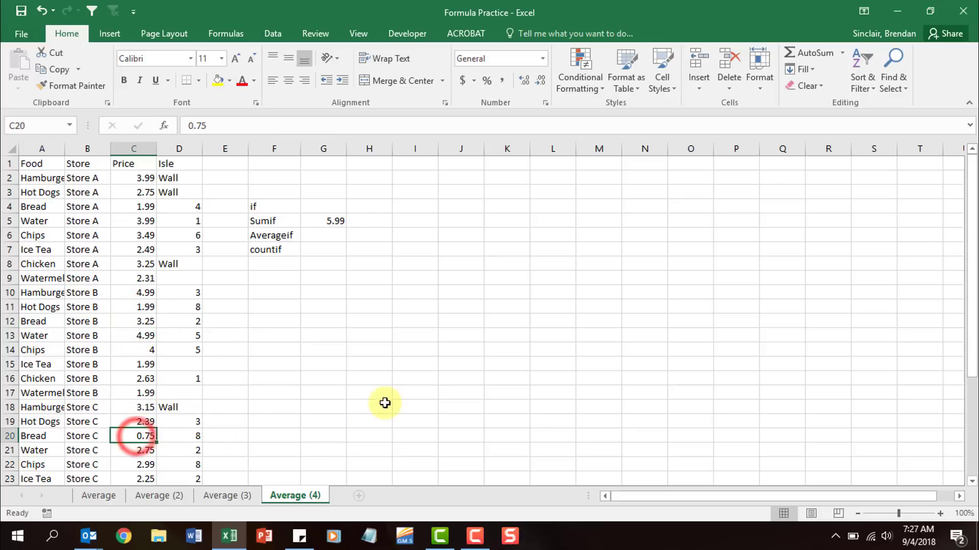
Search for the averageif function and insert AVERAGEIF in cell G6 with range A2:A25, criteria Water and average range C2:C25
left_click(322, 234)
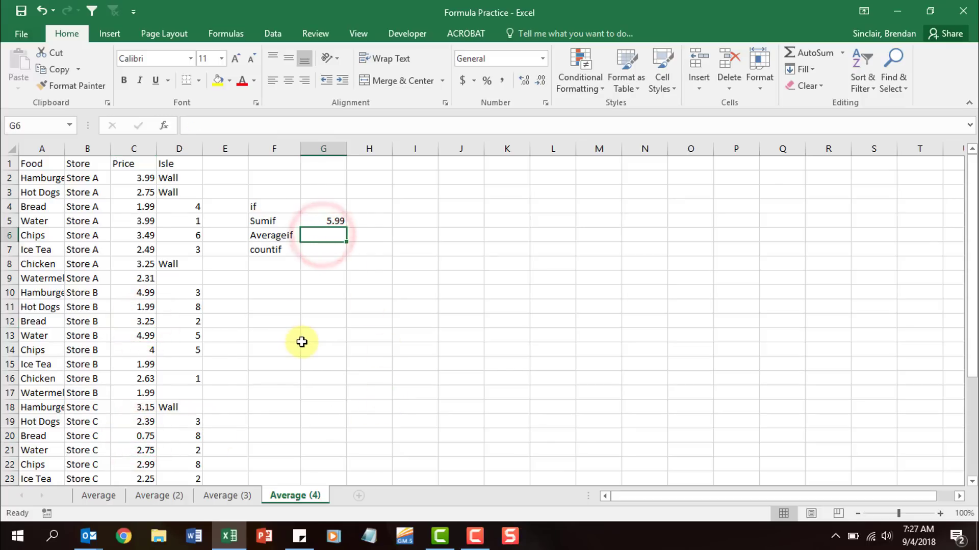
left_click(170, 127)
type("ave")
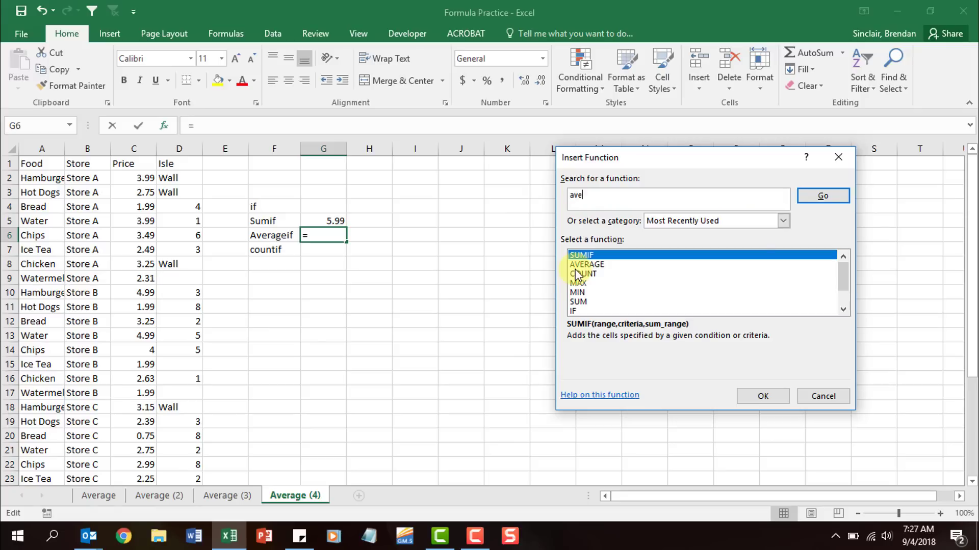
type("rageif")
key("Return")
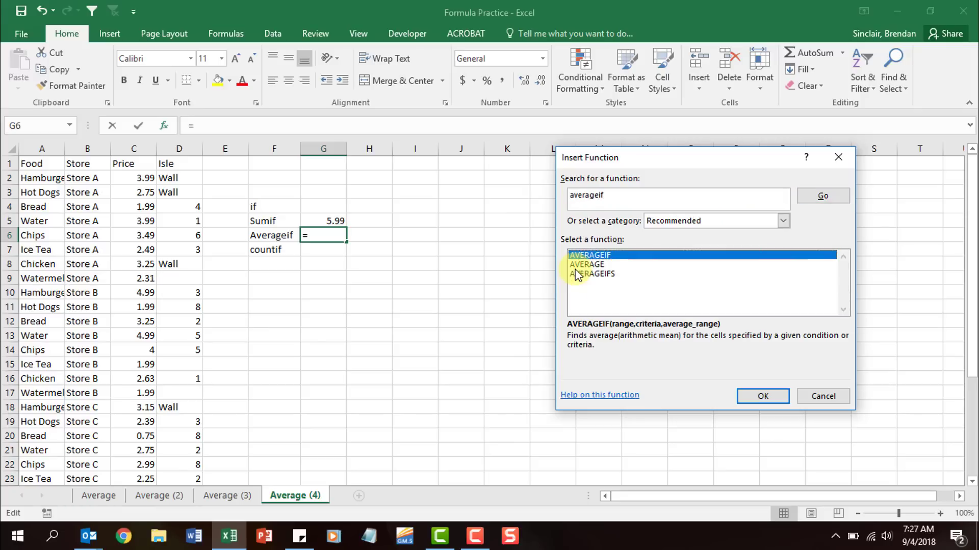
left_click(779, 399)
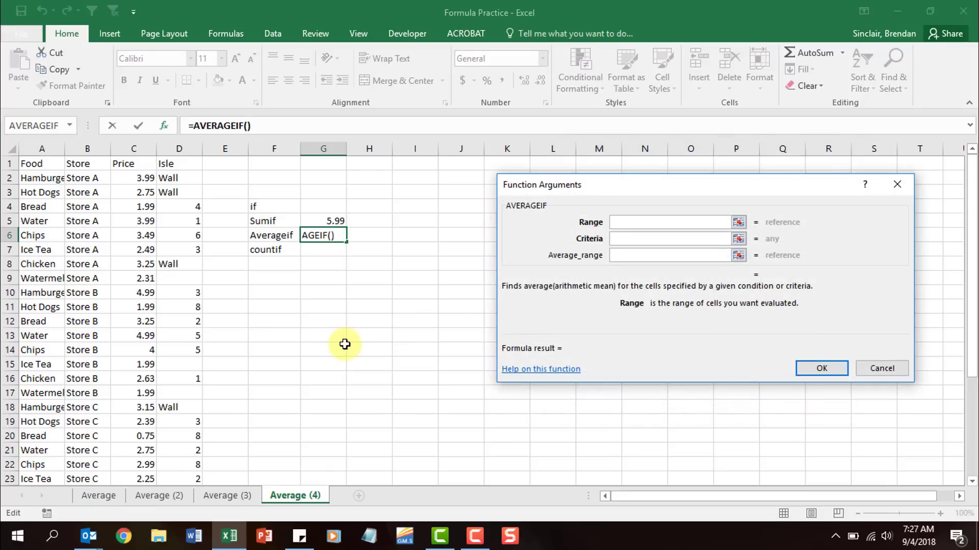
left_click_drag(63, 185, 45, 464)
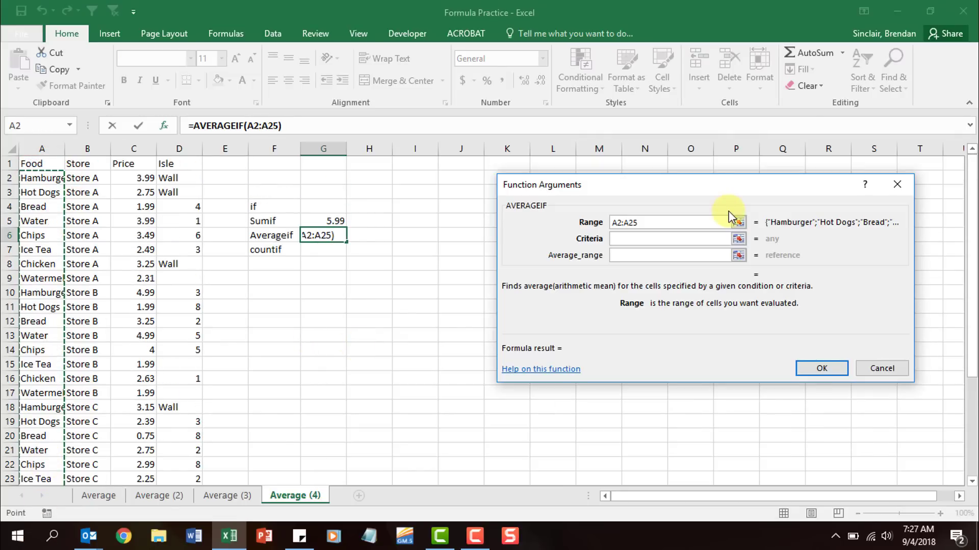
left_click(682, 237)
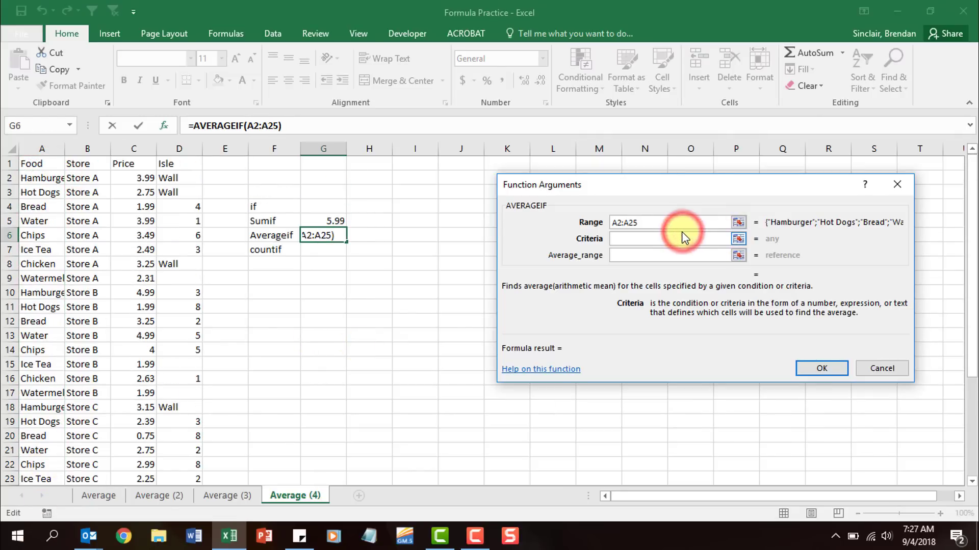
type("Water")
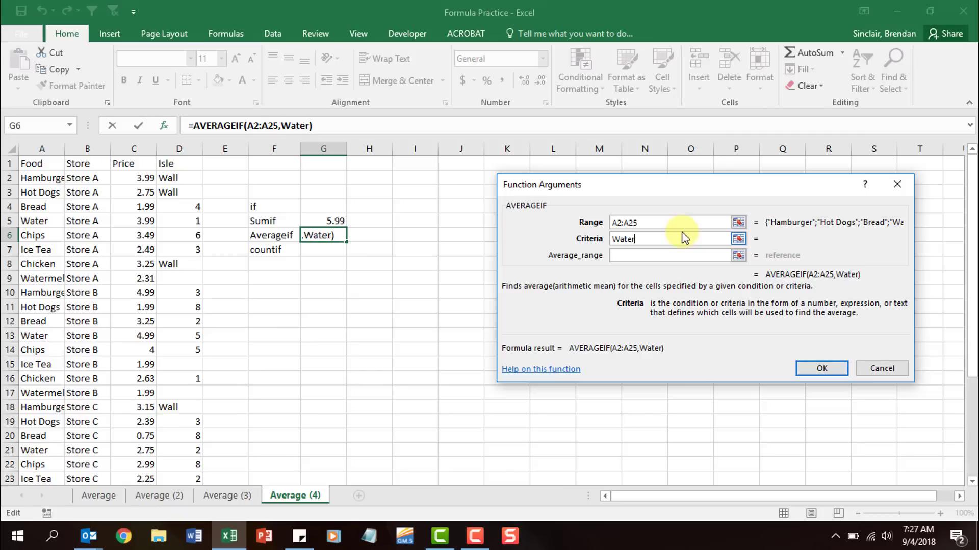
key("Tab")
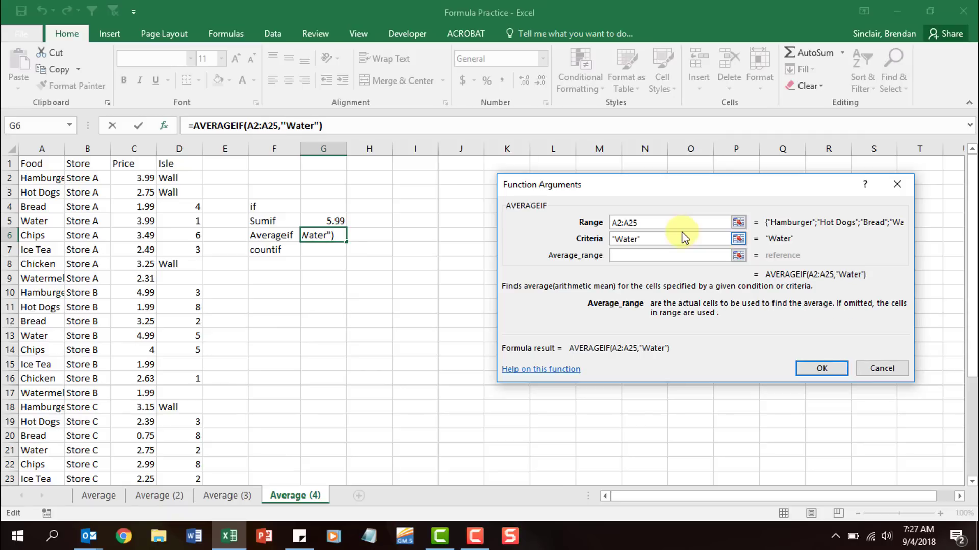
left_click_drag(142, 179, 136, 465)
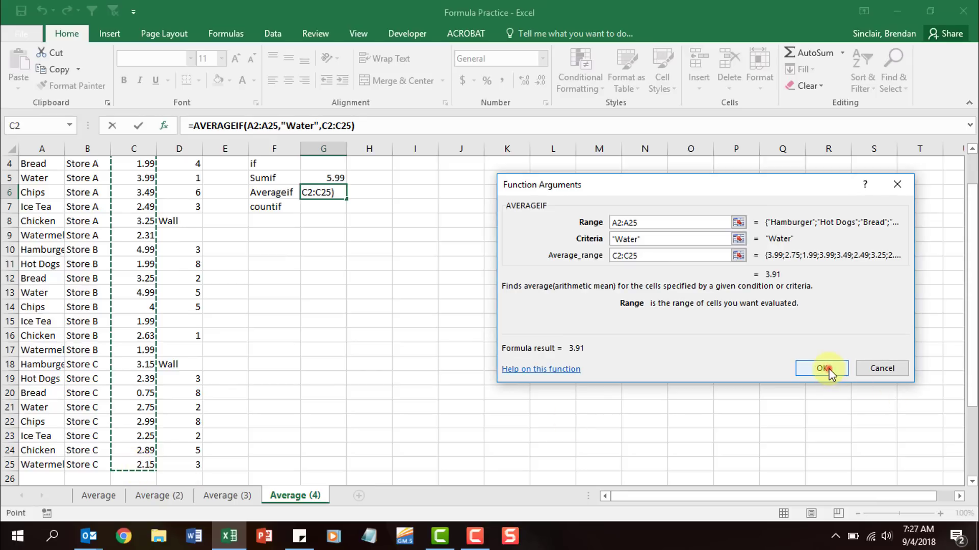
left_click(829, 368)
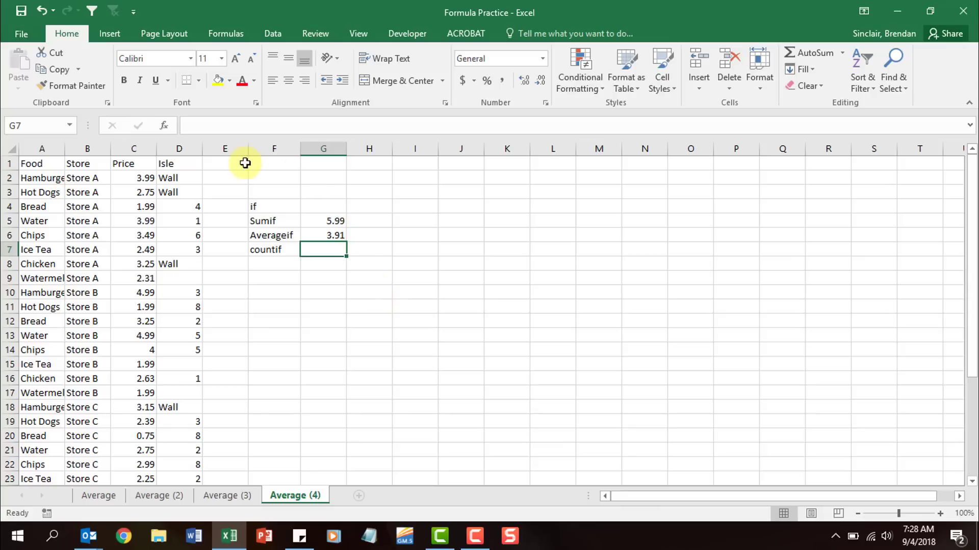
Search for the countif function and insert COUNTIF in cell G7 with range A2:A25 and criteria Ice Tea
left_click(167, 127)
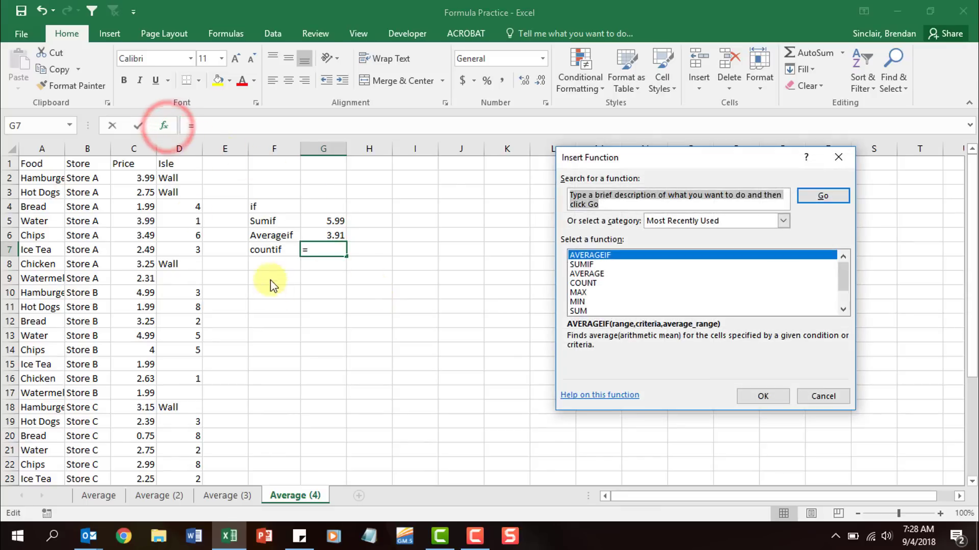
type("cou")
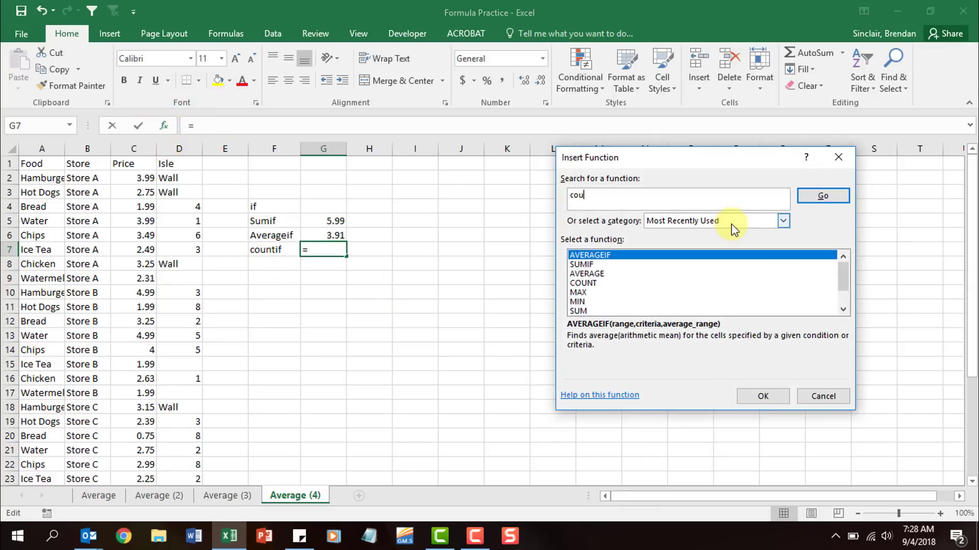
type("ntif")
key("Return")
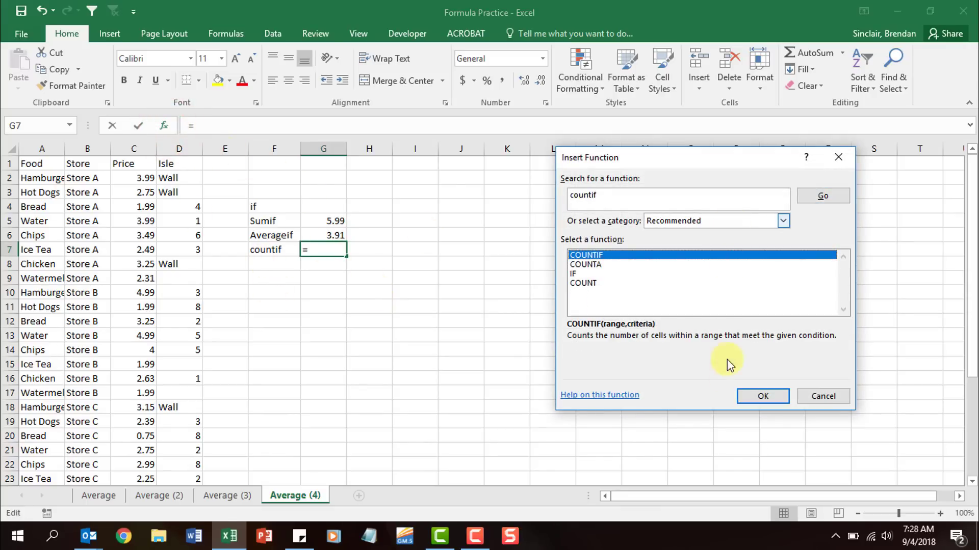
left_click(763, 397)
left_click_drag(38, 178, 36, 460)
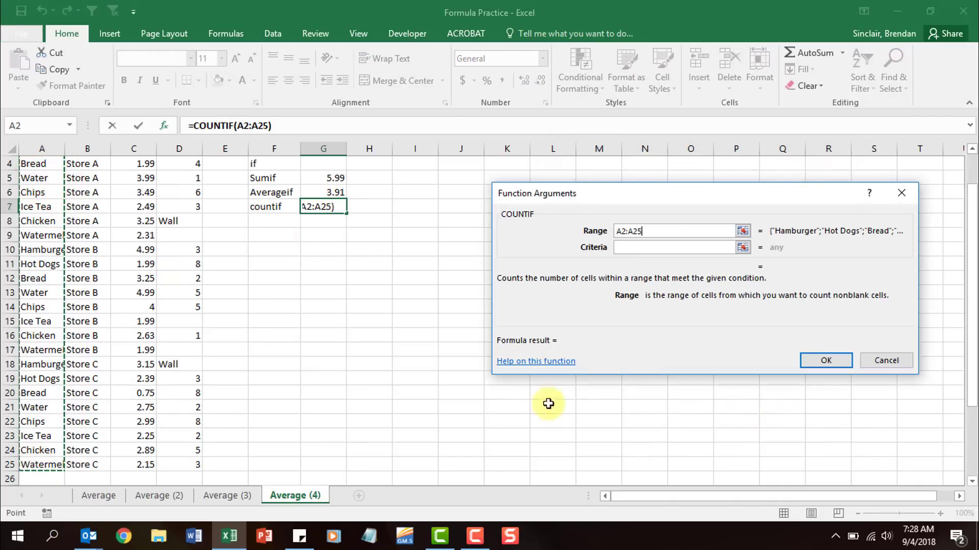
left_click(653, 247)
type("Ice Tea")
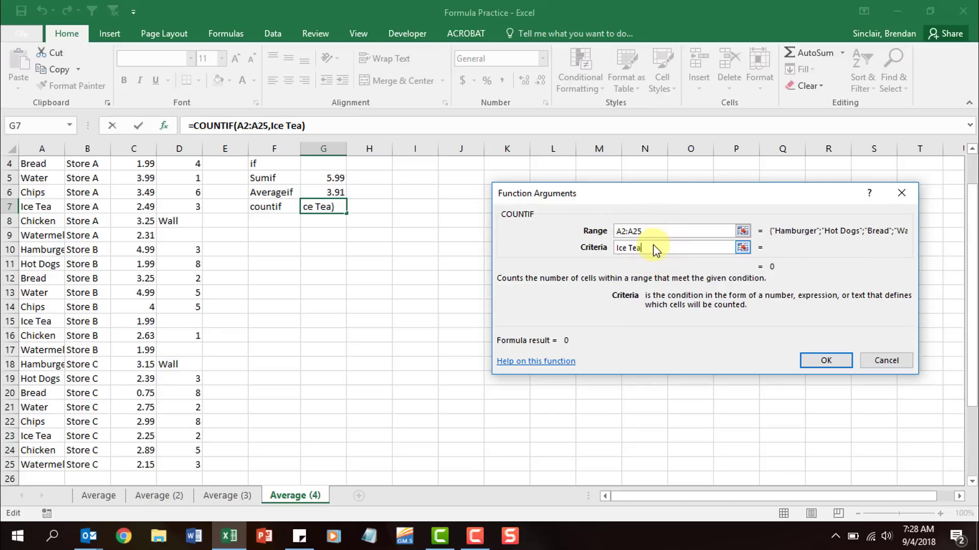
key("Return")
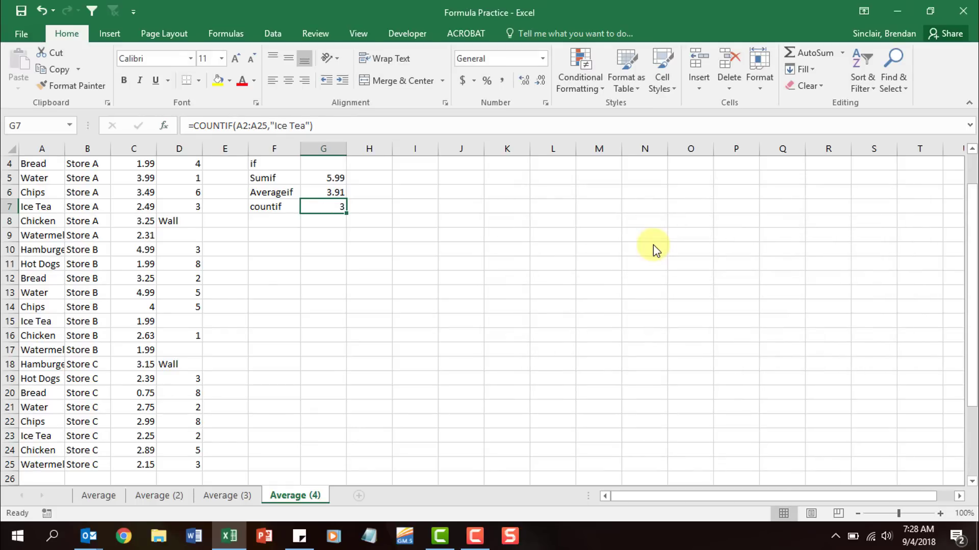
Search for the if function and start inserting IF in cell G4 beside the if label
scroll(202, 254, "up", 1)
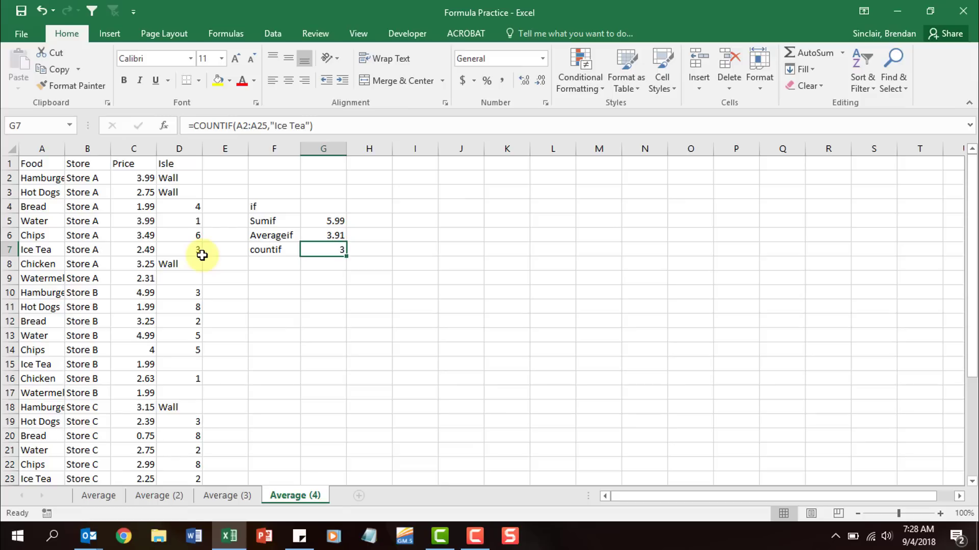
left_click(329, 204)
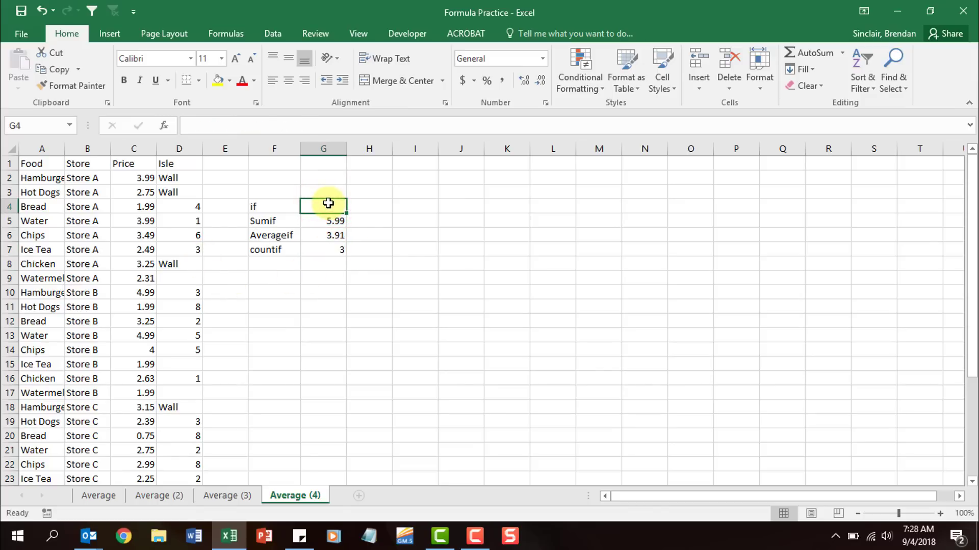
left_click(168, 124)
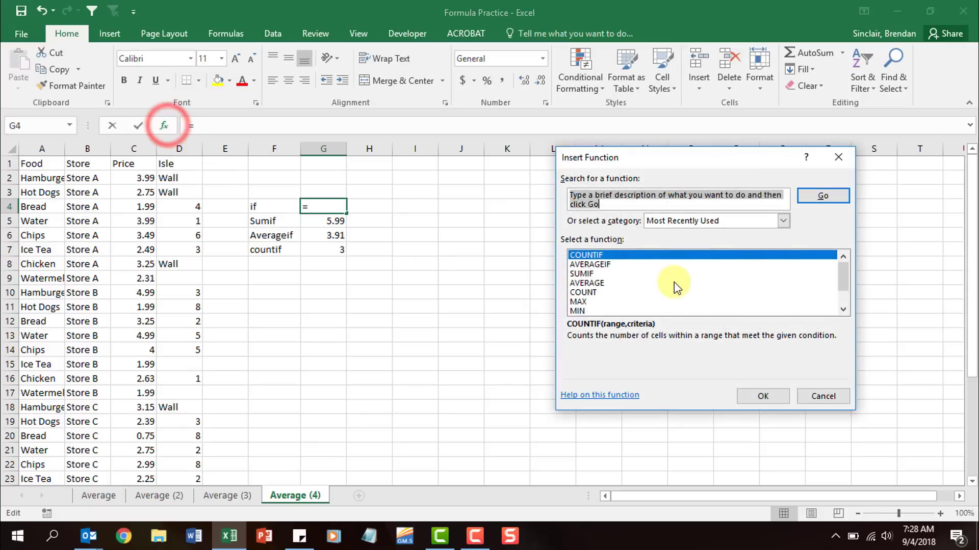
type("if")
key("Return")
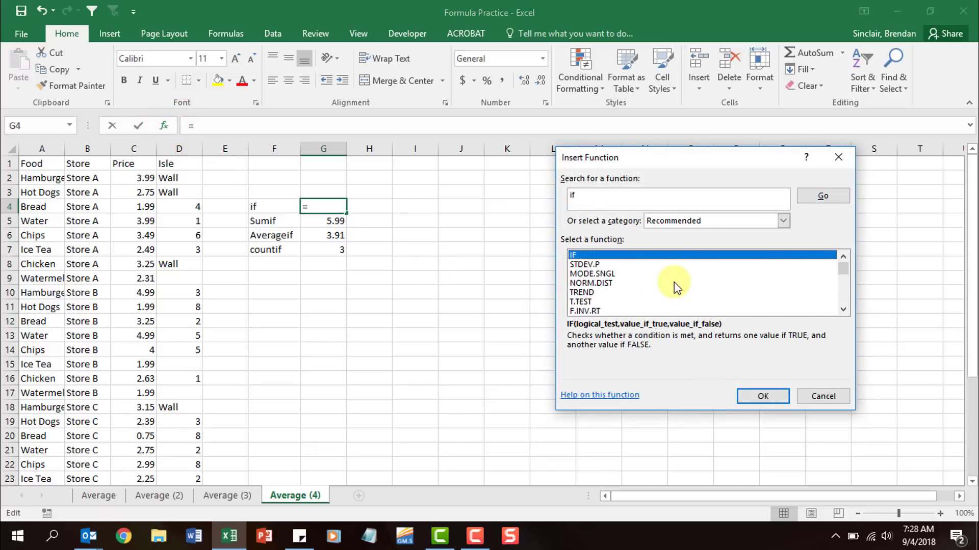
left_click(765, 396)
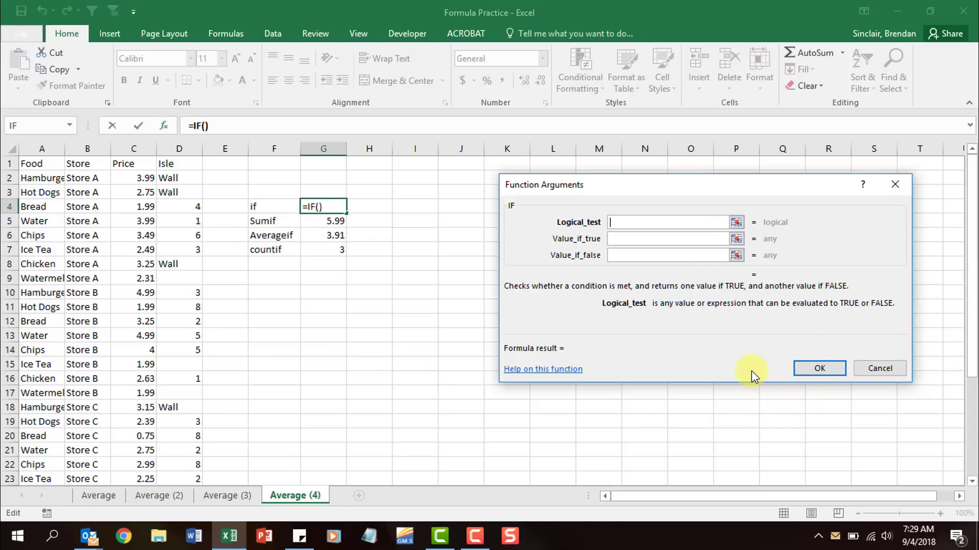
Set the logical test of the IF function in G4 to B2="Store A", with the store name in quotation marks
left_click(105, 182)
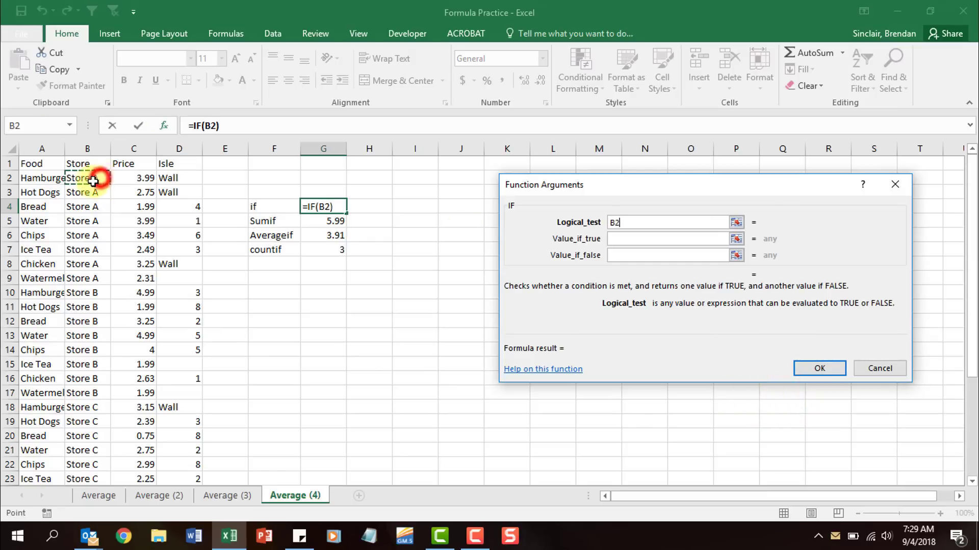
left_click(651, 222)
type("=")
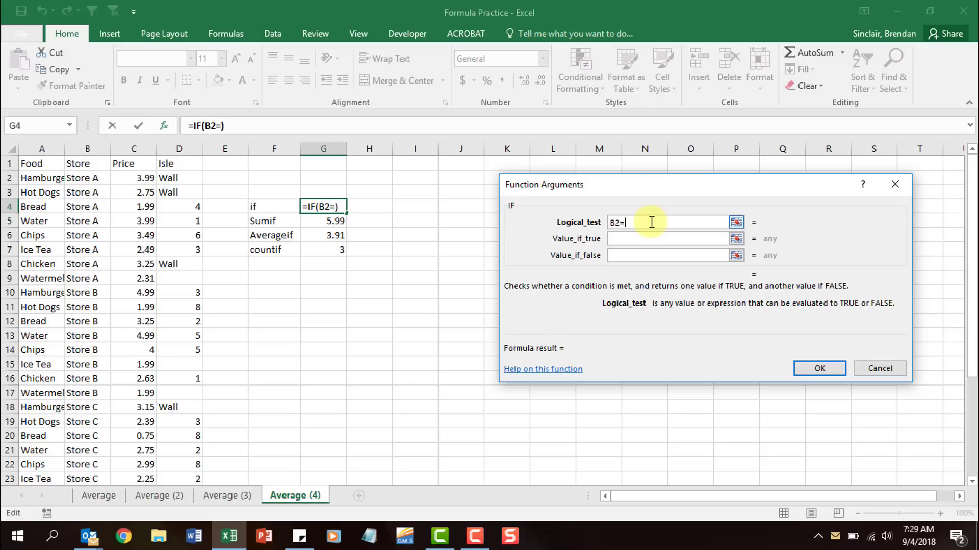
type("Stor")
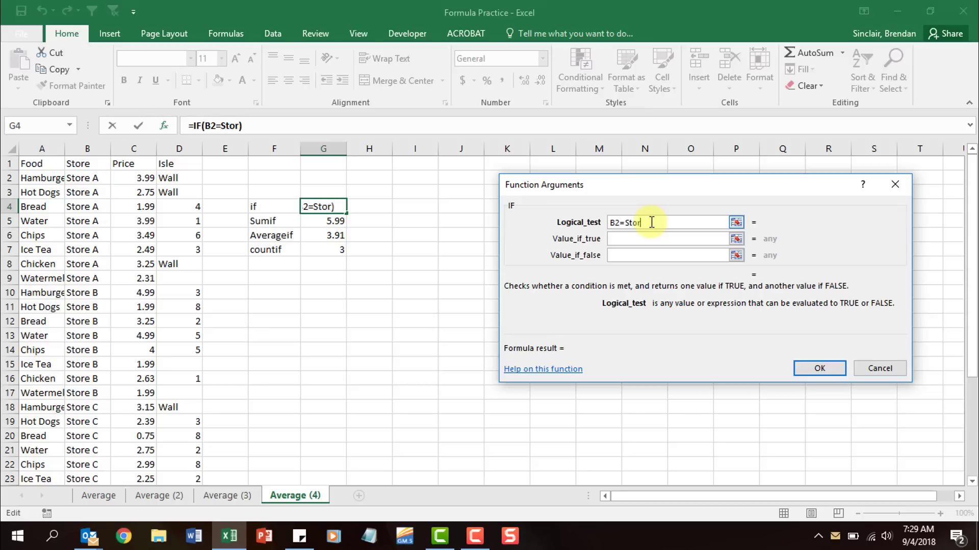
type("e A")
key("Tab")
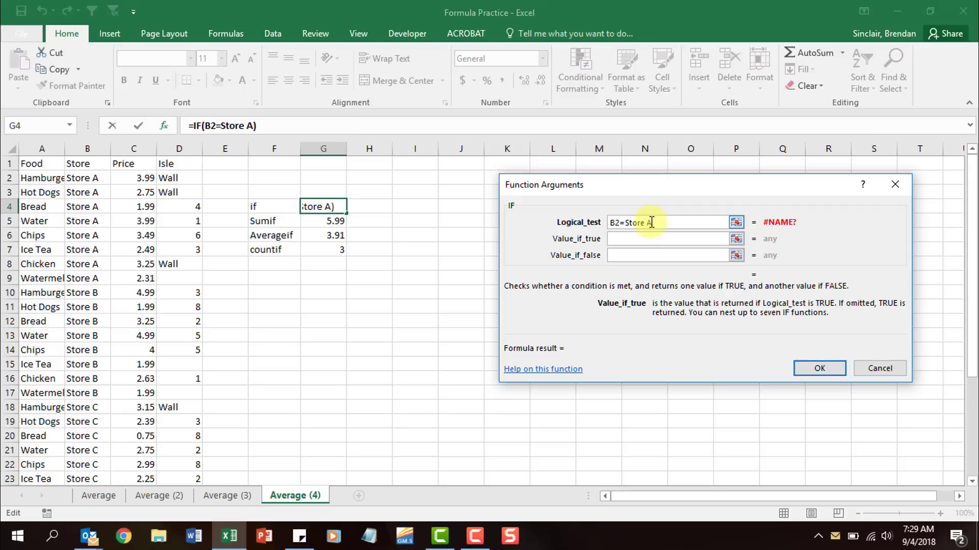
left_click(657, 223)
type("\"")
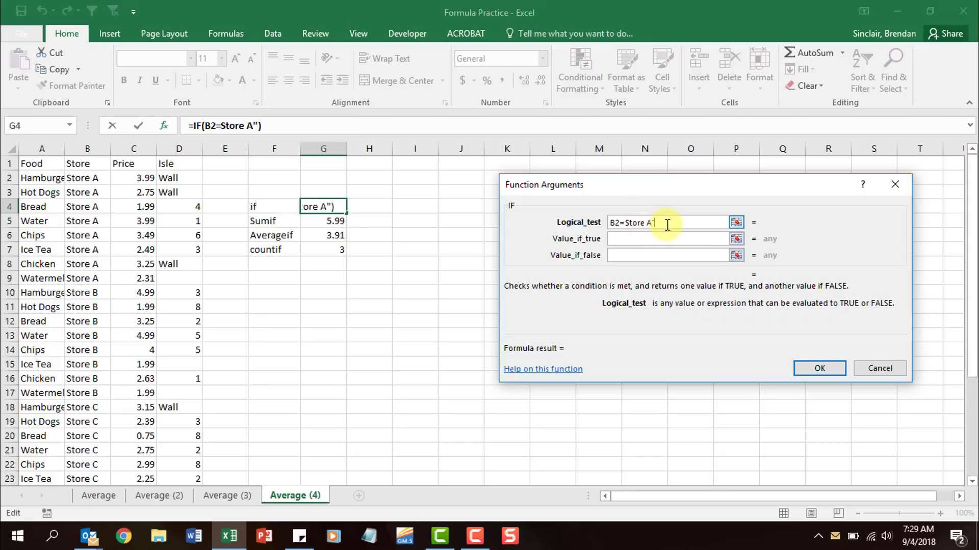
type("\"")
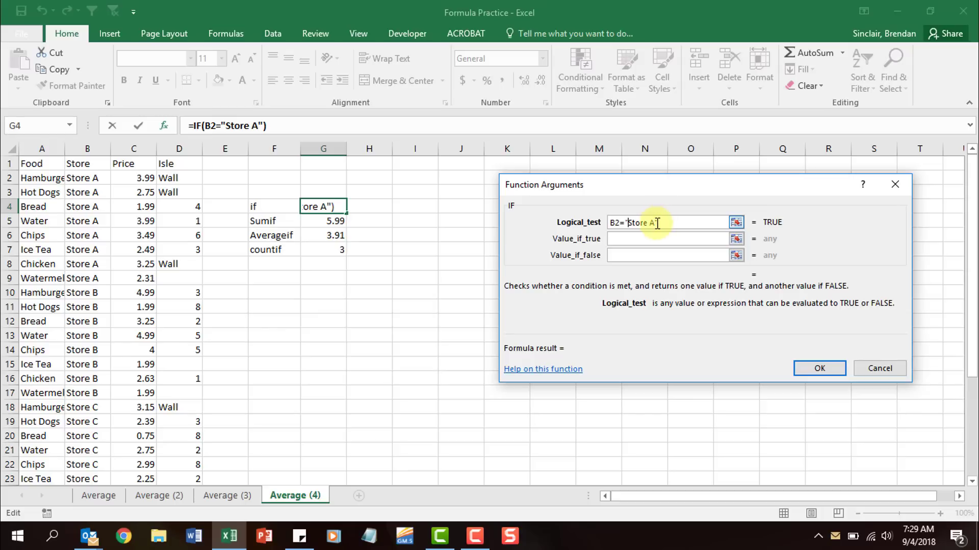
Set the value if true to Yes and the value if false to NO, then insert the IF function in G4
left_click(614, 239)
left_click(637, 254)
left_click(673, 237)
type("Yes")
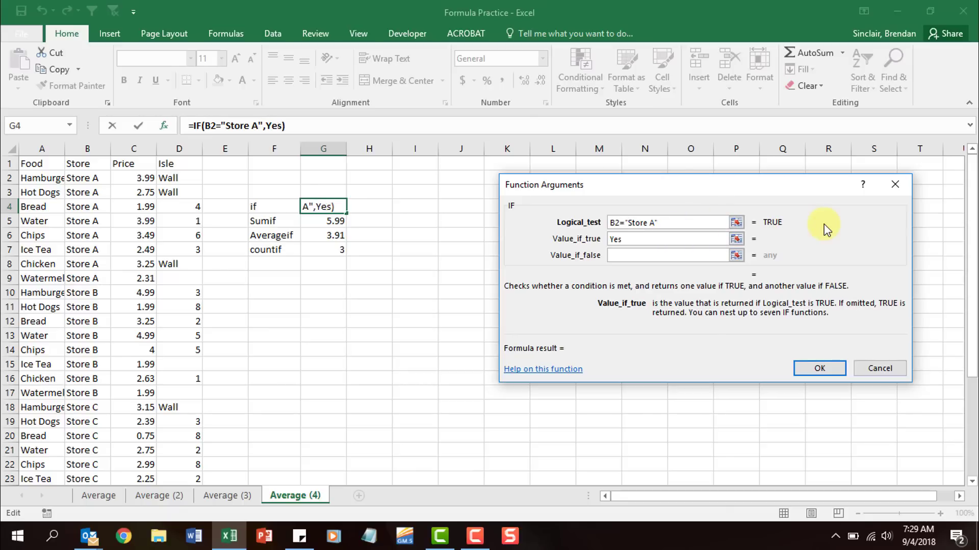
key("Tab")
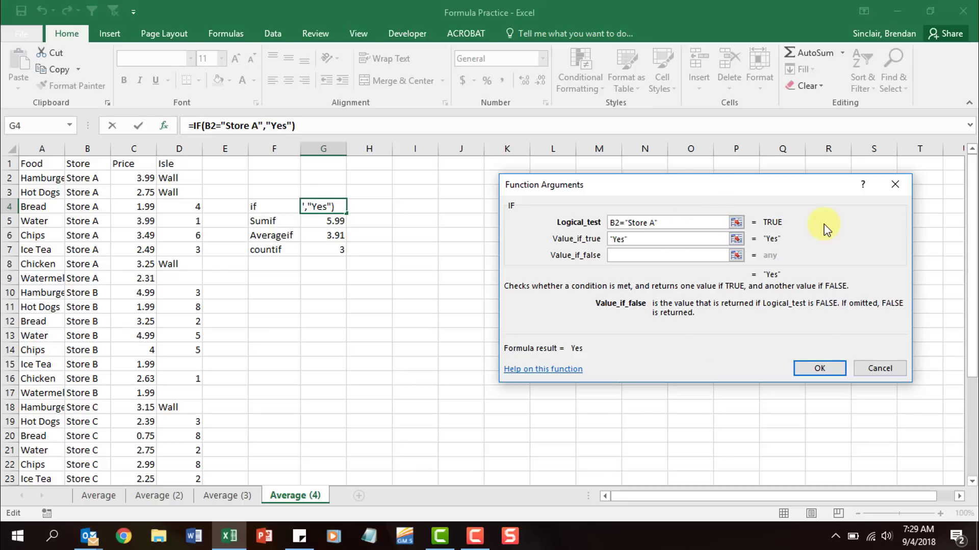
type("NO")
left_click(819, 368)
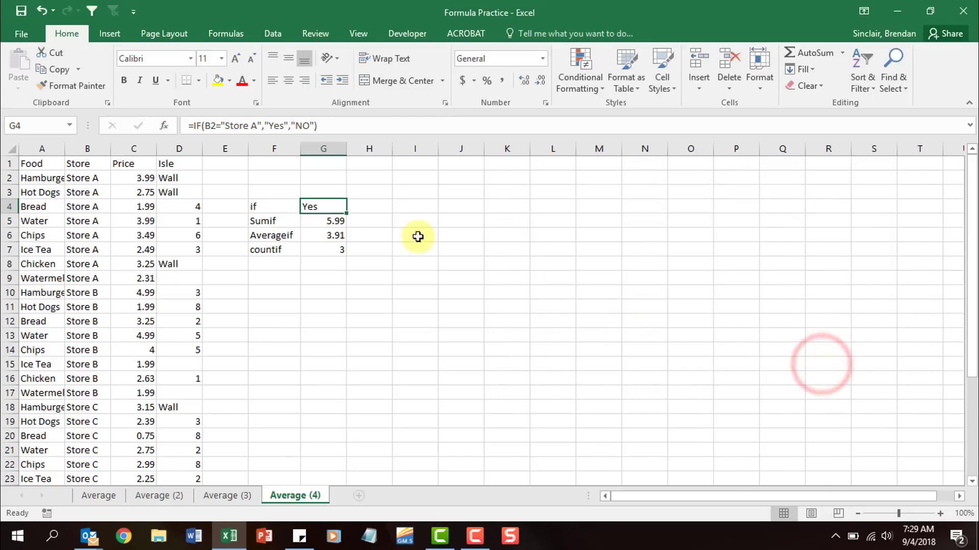
left_click(69, 182)
left_click(328, 204)
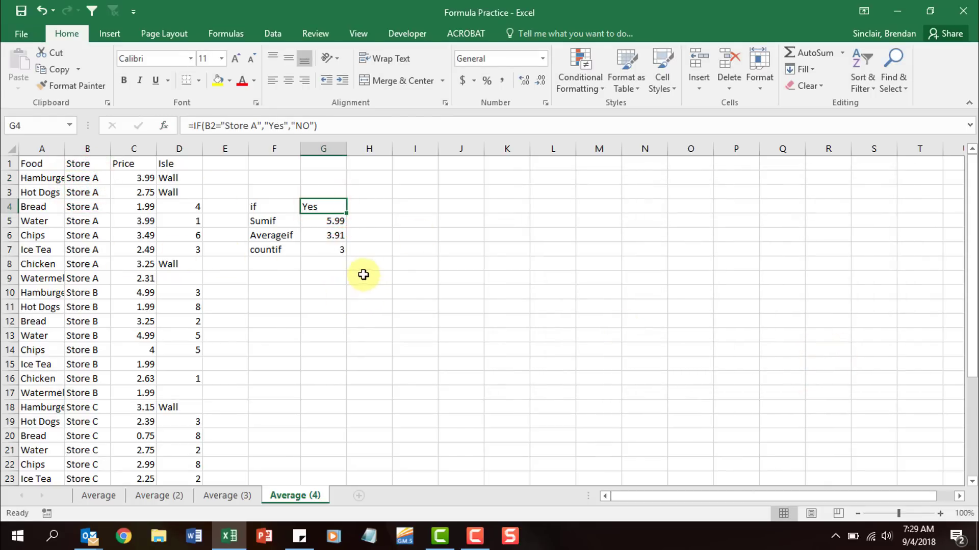
Insert IF in cell H4 with logical test C4>=2.00, value if true Yes and value if false No
left_click(387, 206)
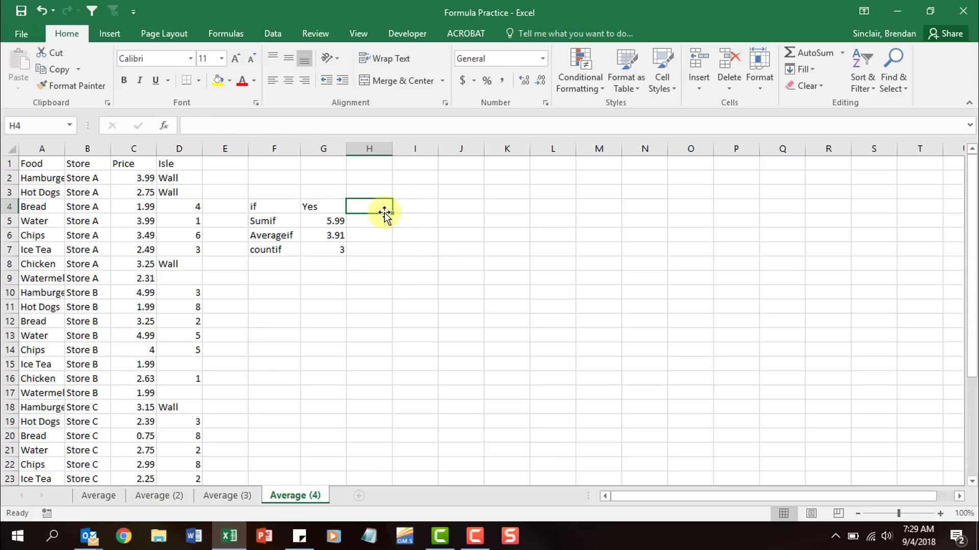
left_click(168, 129)
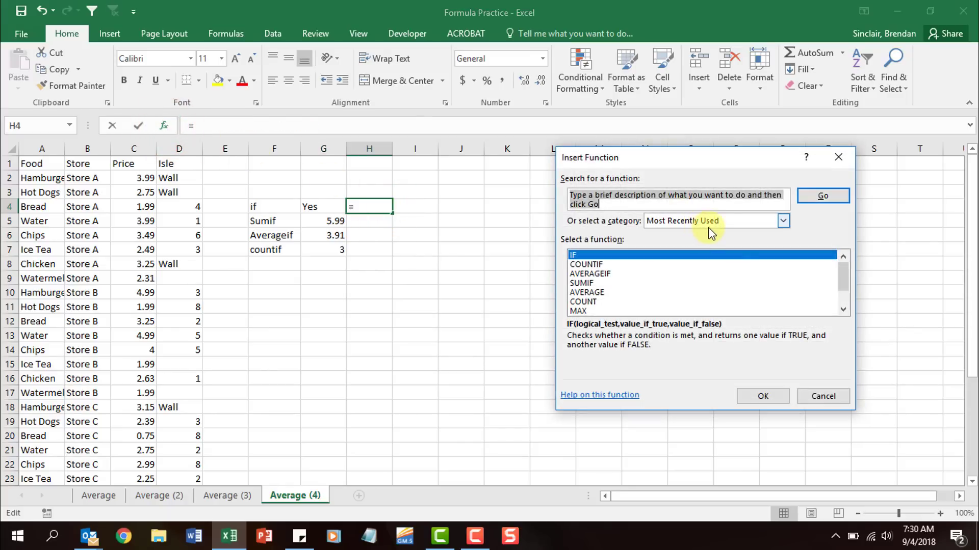
left_click(765, 395)
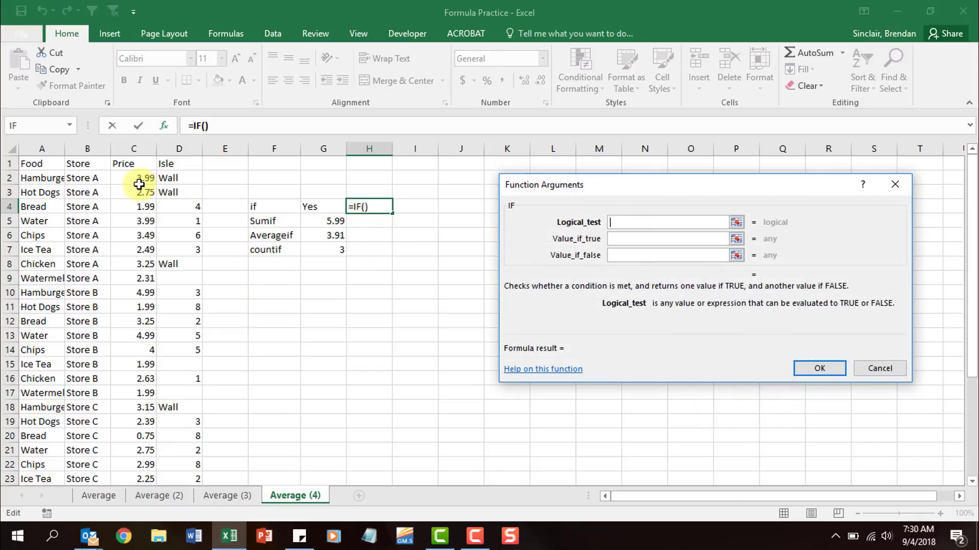
left_click(135, 206)
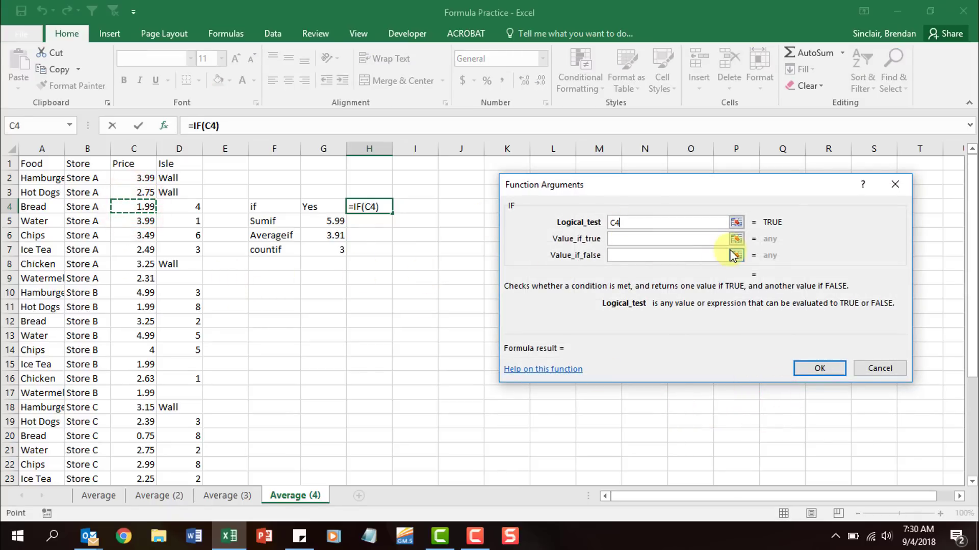
type(">=")
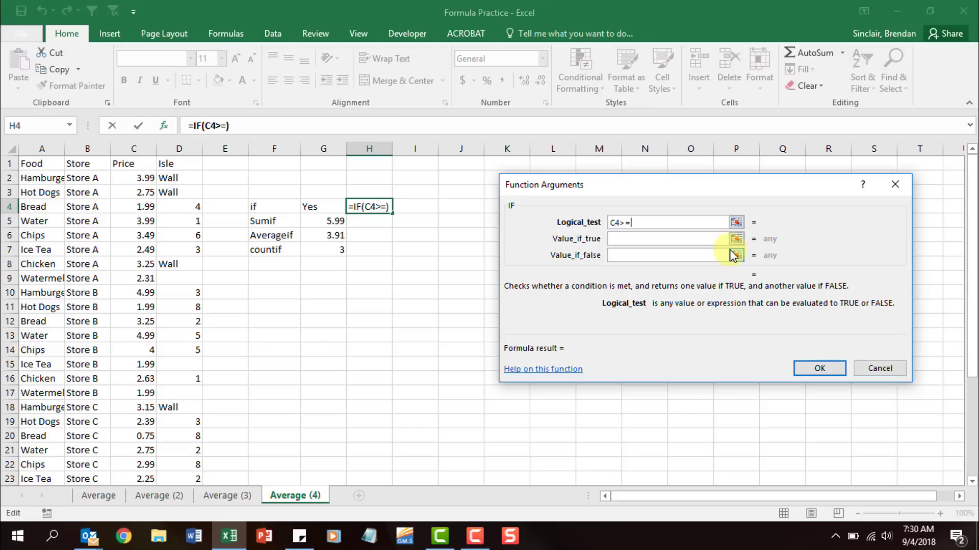
type("2.00")
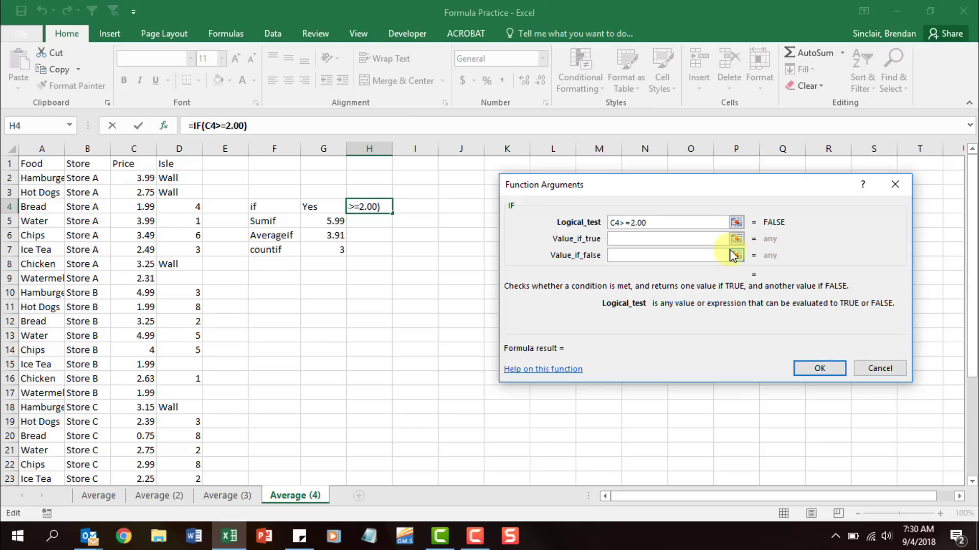
key("Tab")
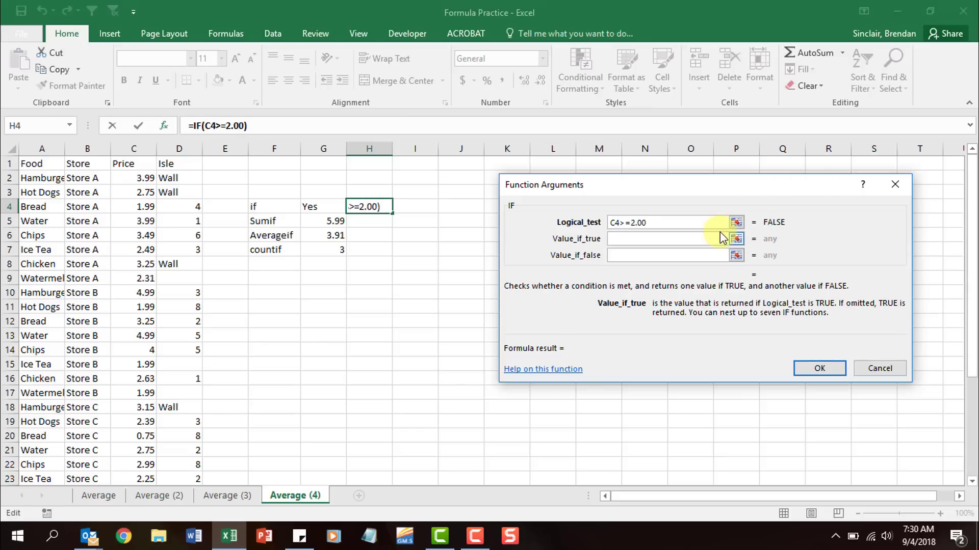
type("Yes")
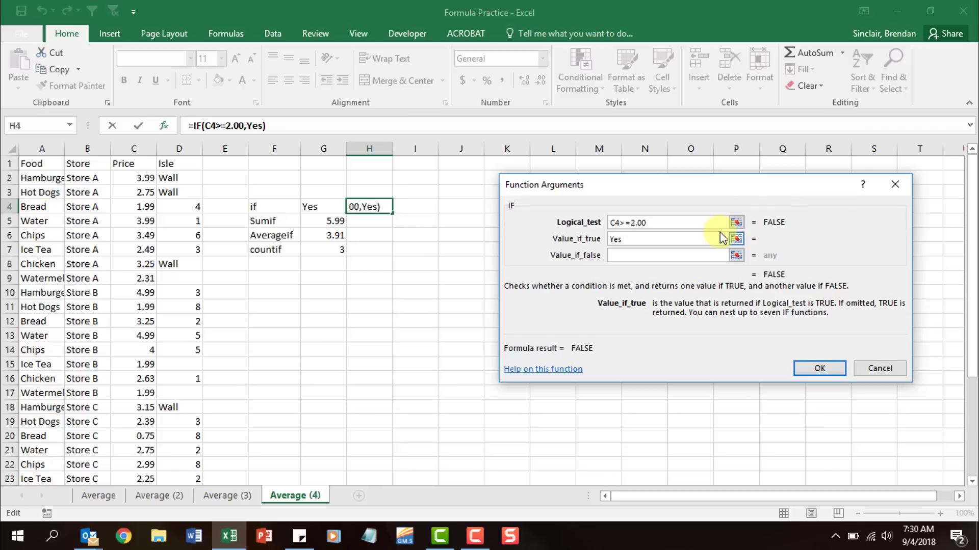
key("Tab")
type("No")
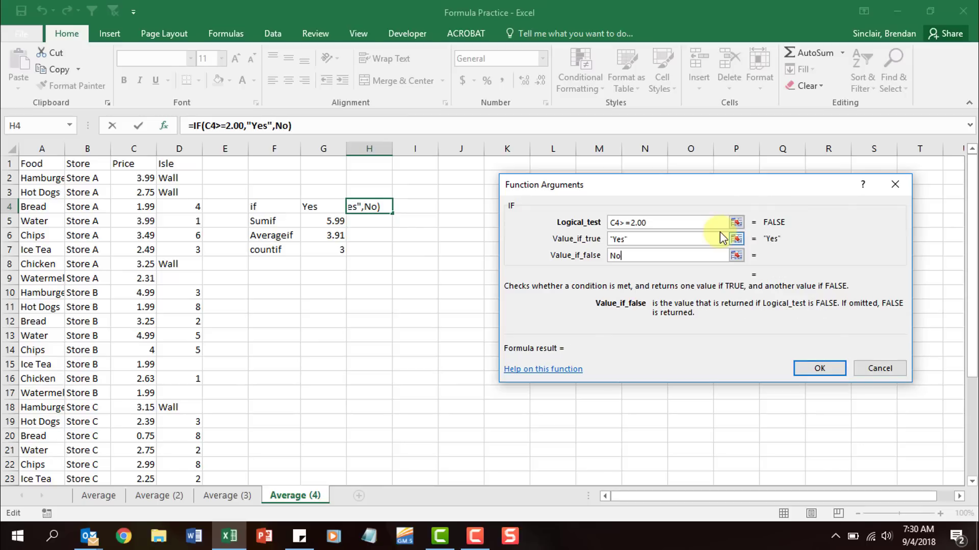
left_click(818, 369)
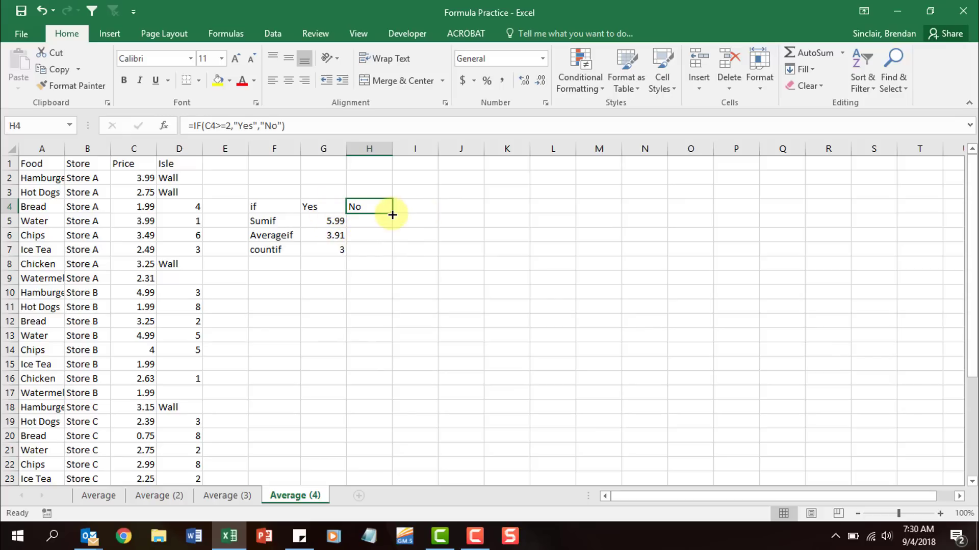
Fill the IF formula from H4 down to H15 and check the copied formulas in H4, H5 and H6
left_click_drag(392, 214, 383, 370)
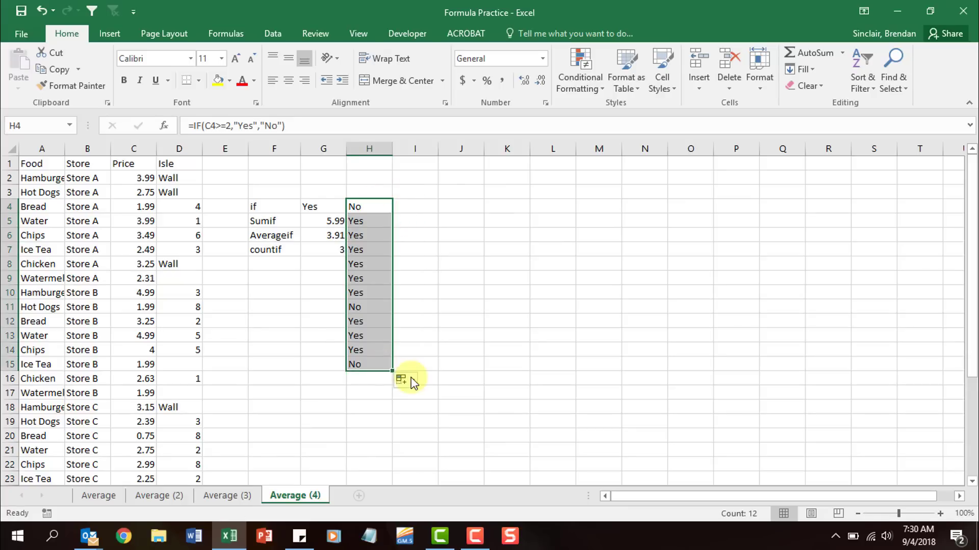
left_click(374, 203)
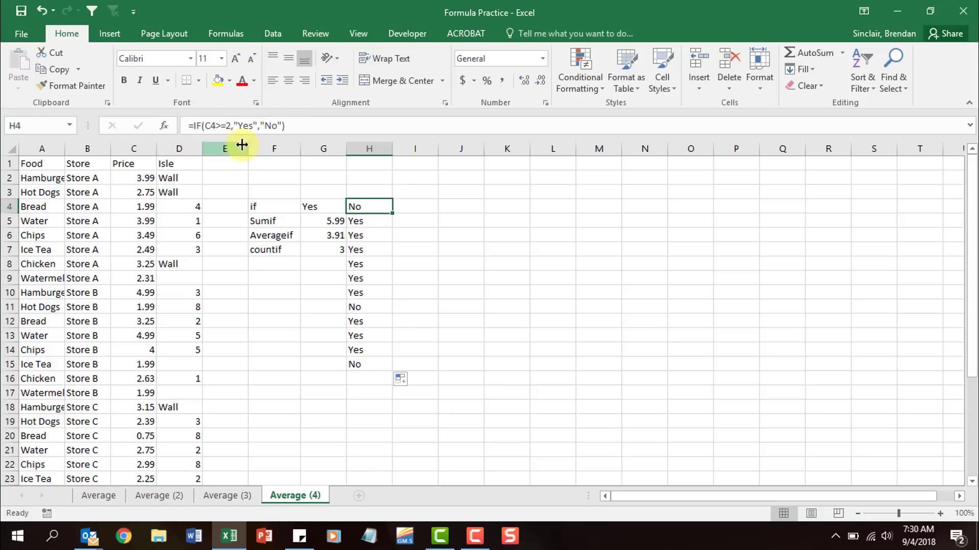
left_click(369, 221)
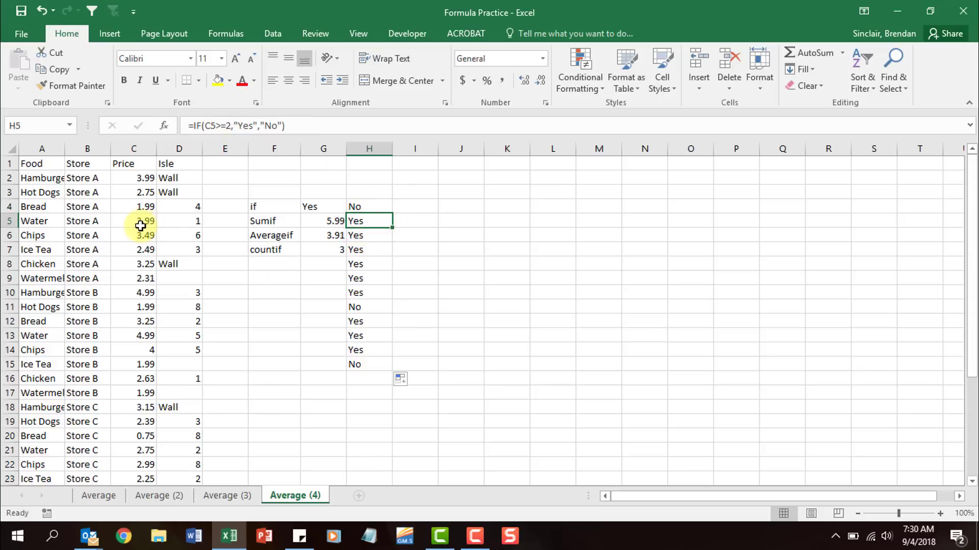
left_click(374, 235)
Edit the IF function in H8 so the value if true is C8*10 and the value if false is C8/2
left_click(363, 264)
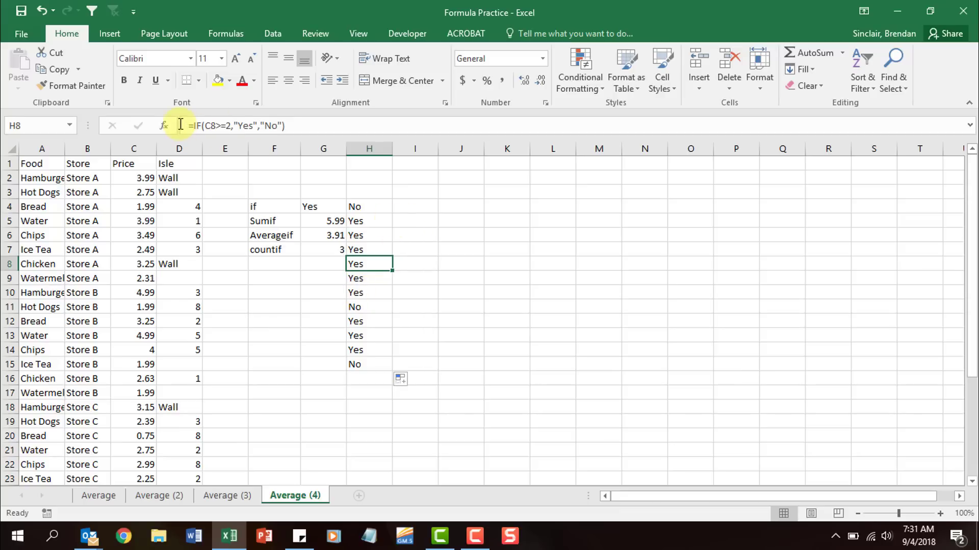
left_click(164, 126)
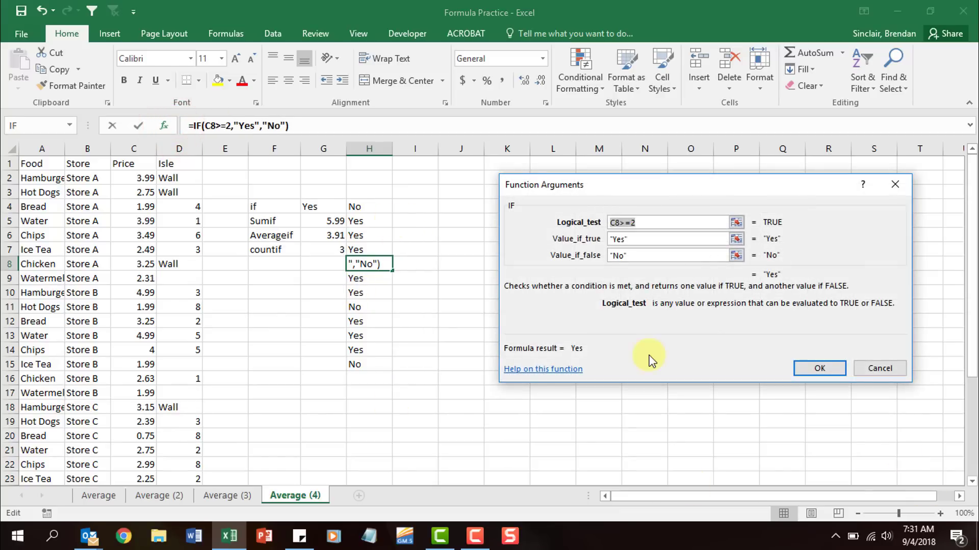
left_click(638, 237)
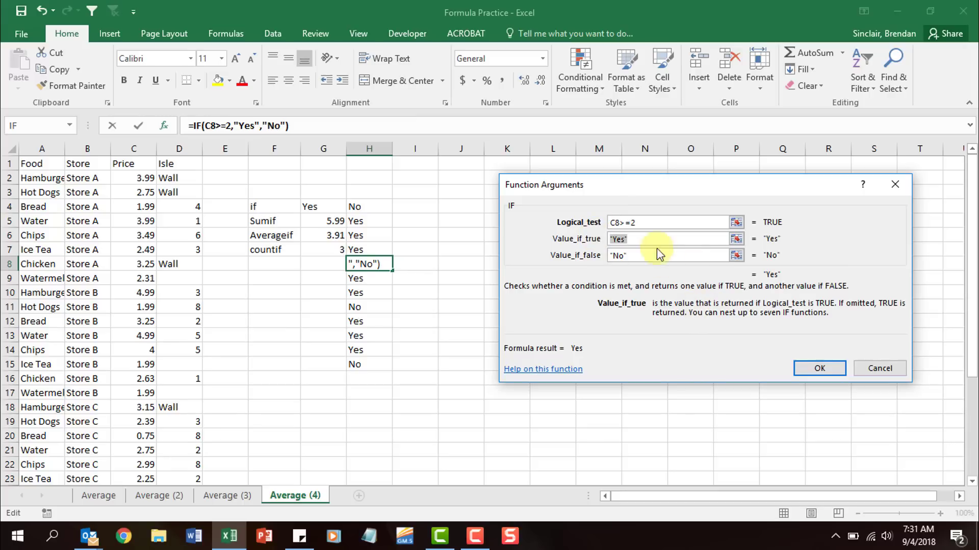
left_click(122, 263)
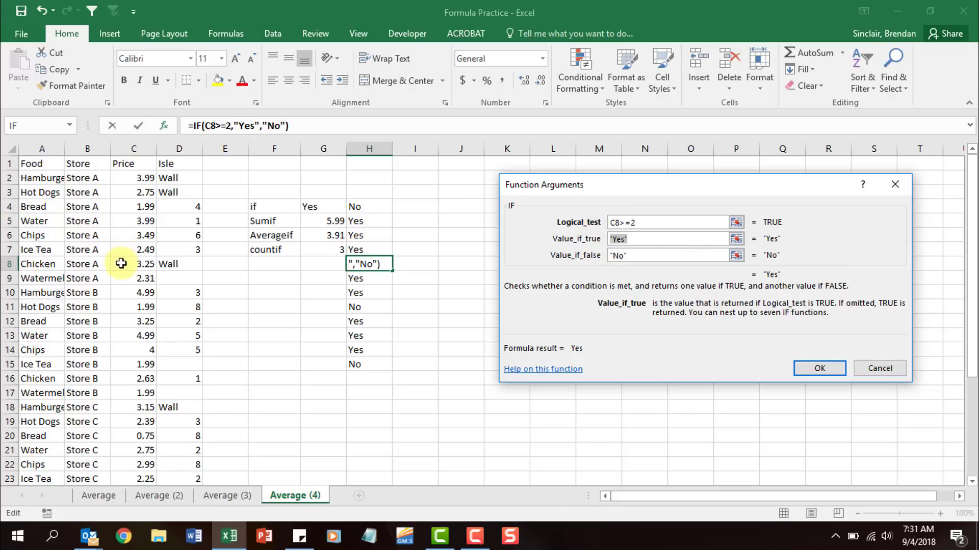
type("*")
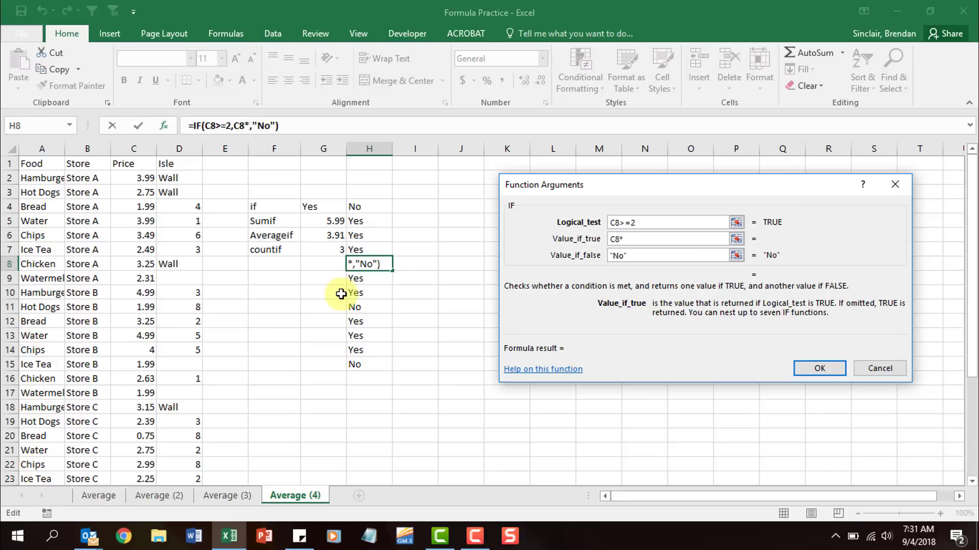
type("10")
key("Tab")
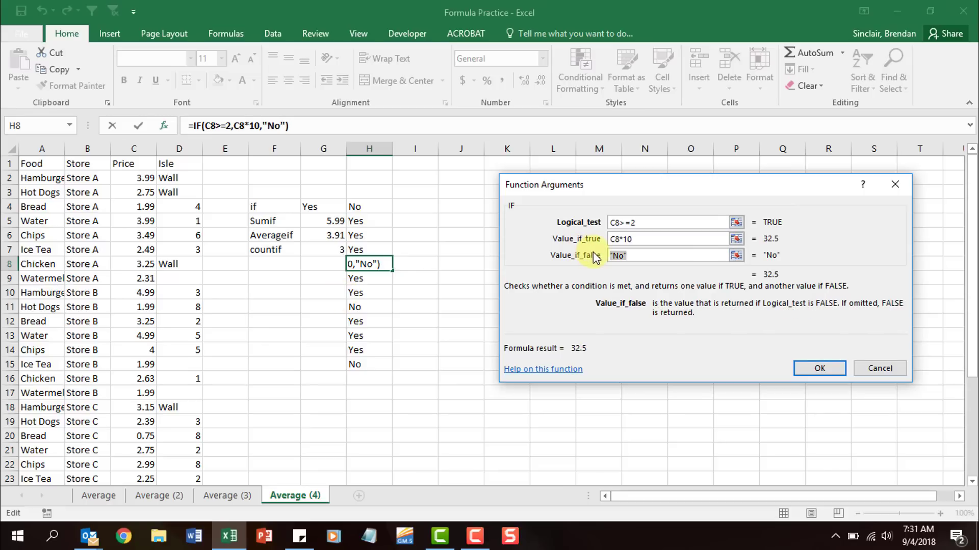
type("C8")
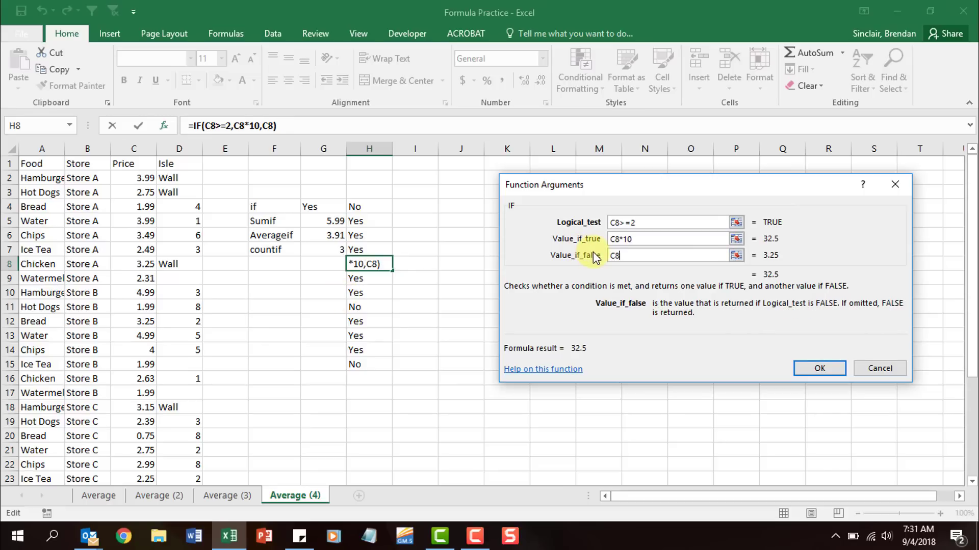
type("/2")
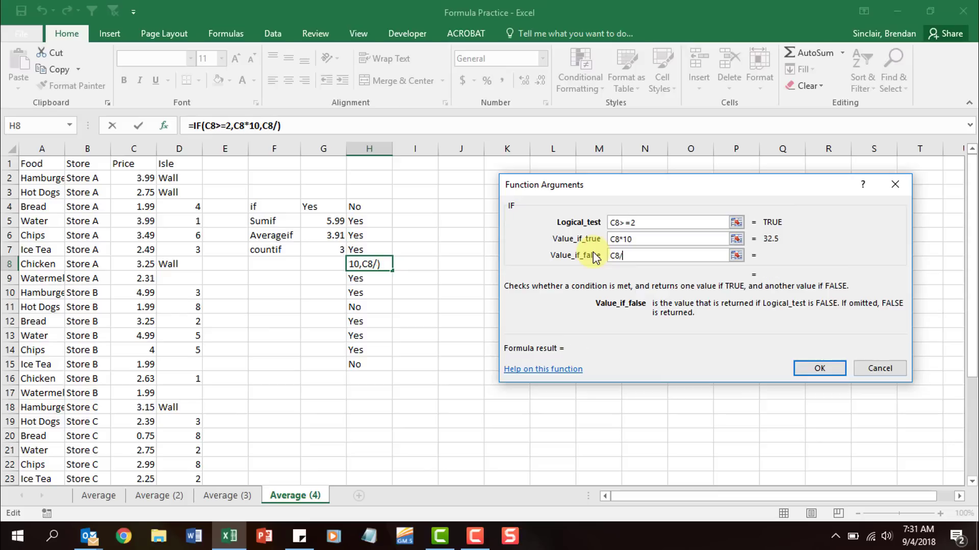
left_click(818, 369)
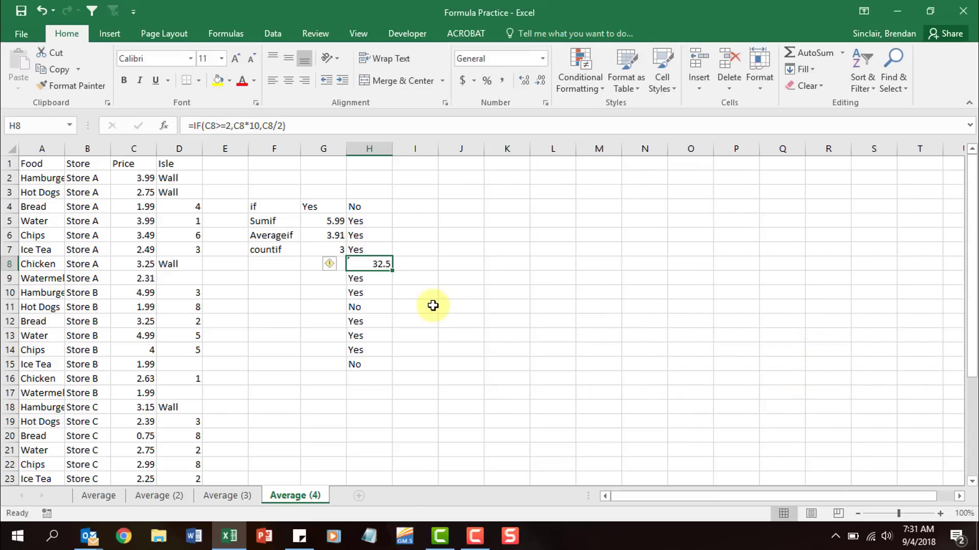
Fill the IF formula from H8 down to H15 and check the copied formulas in the cells below H8
left_click_drag(392, 270, 398, 369)
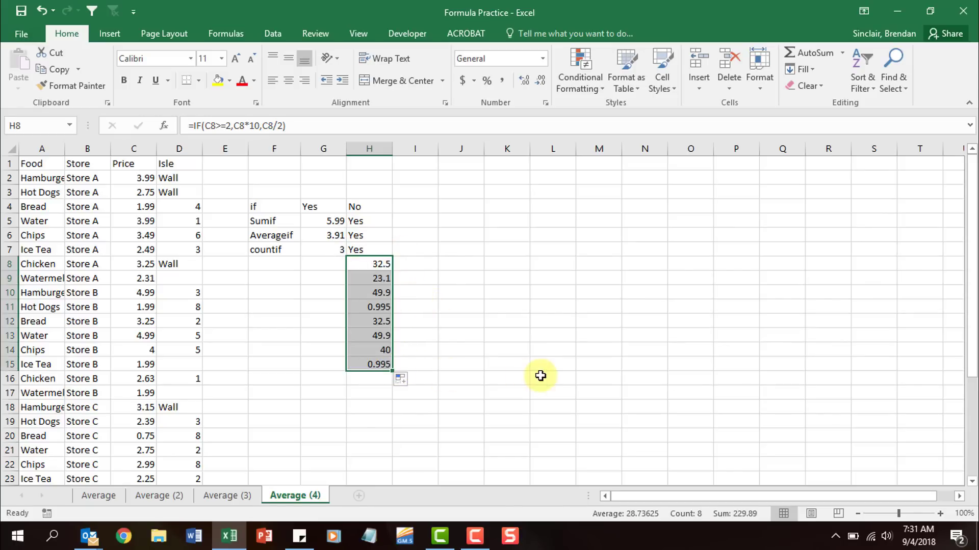
left_click(383, 292)
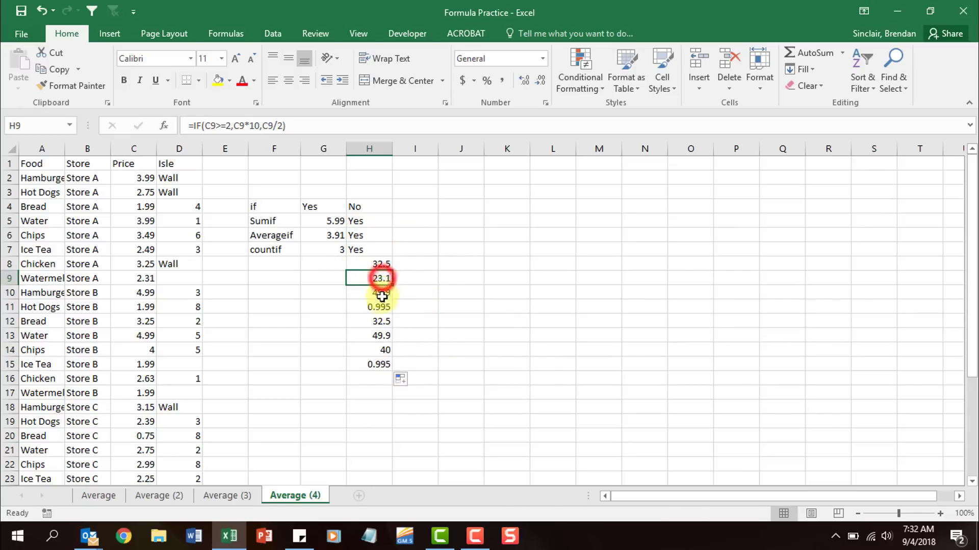
left_click(387, 308)
key("Down")
key("Down")
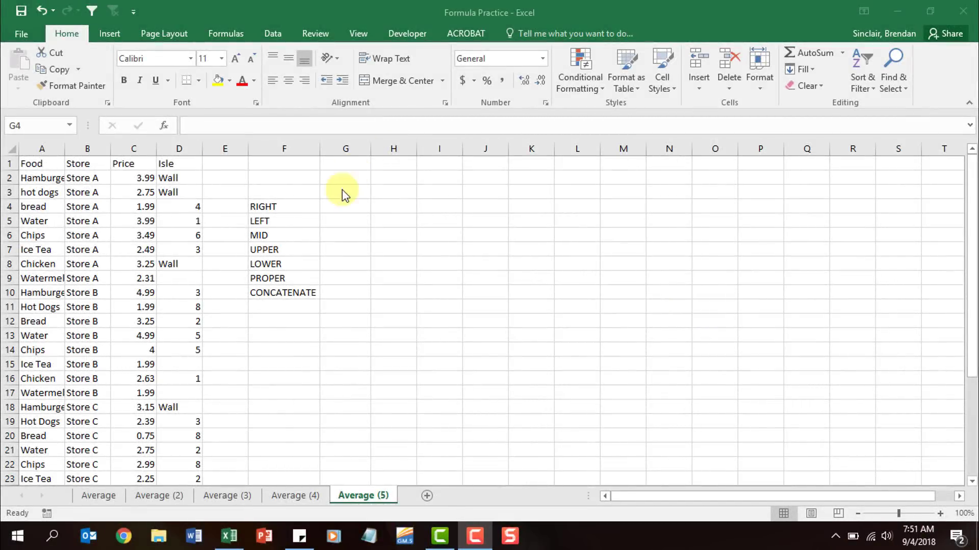
Insert the RIGHT function in G4 of the Average (5) sheet with text A5 and 2 characters
left_click(339, 207)
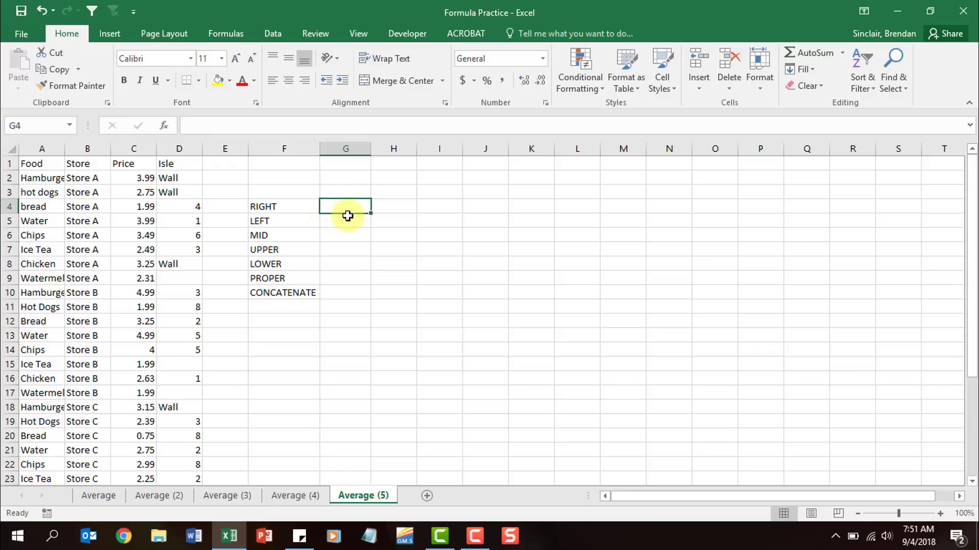
left_click(164, 125)
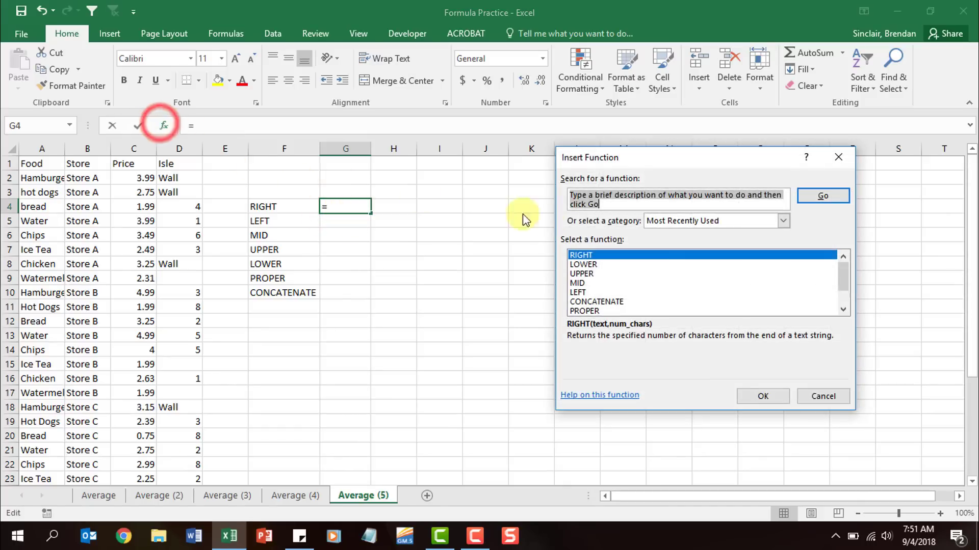
type("right")
key("Return")
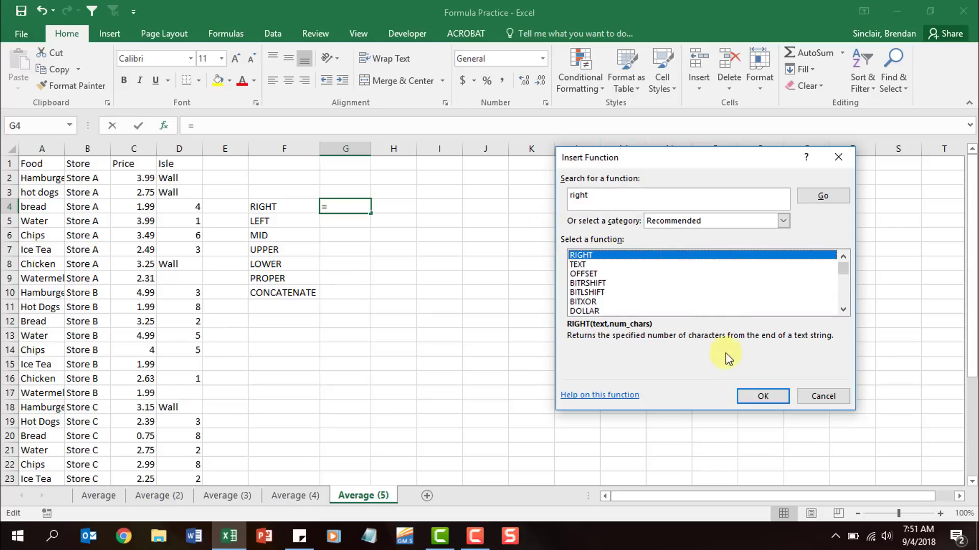
left_click(772, 400)
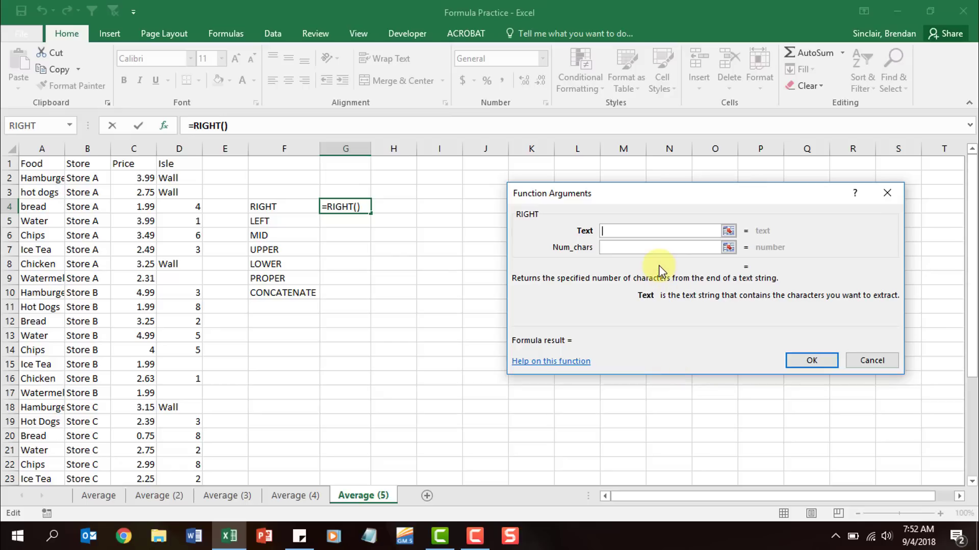
left_click(45, 225)
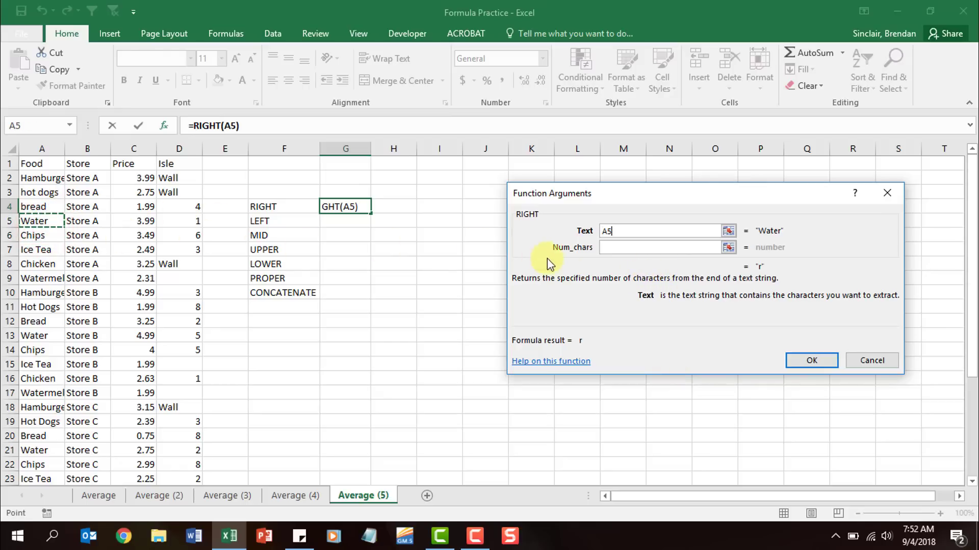
left_click(619, 249)
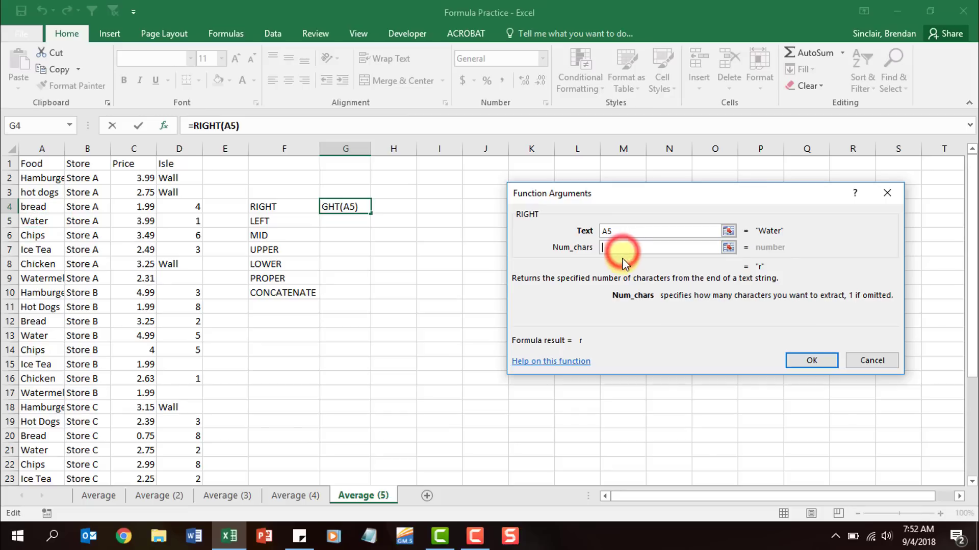
type("2")
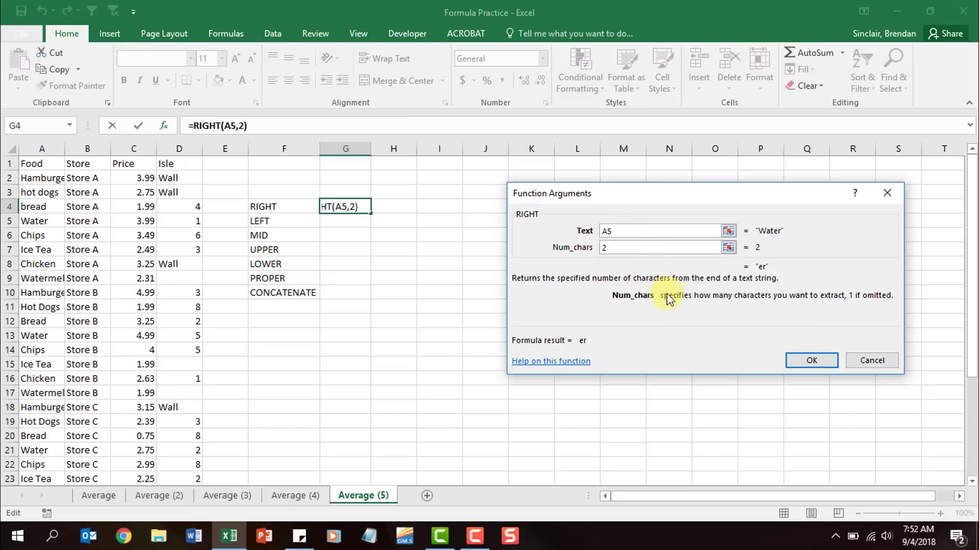
left_click(811, 360)
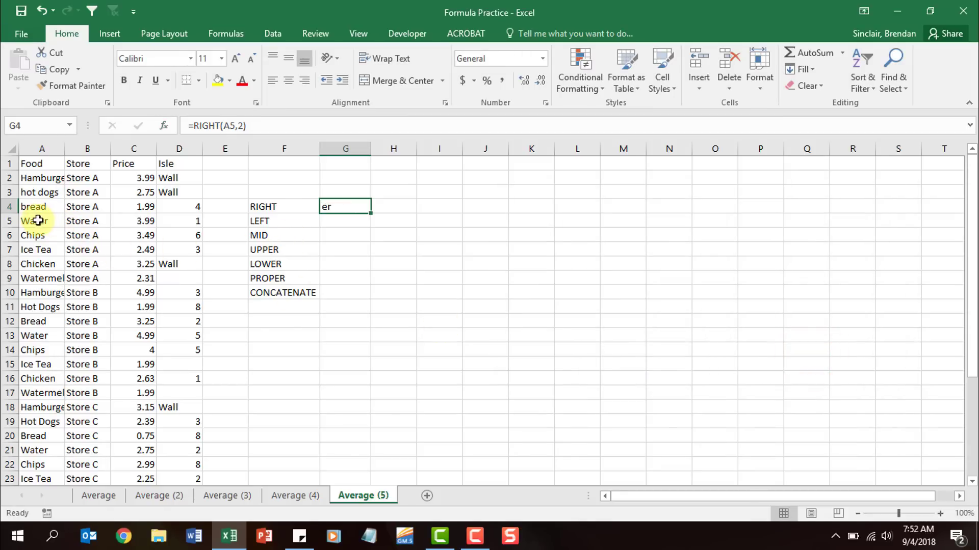
Change the number of characters in the RIGHT function in G4 to 3
left_click(165, 126)
double_click(632, 248)
type("3")
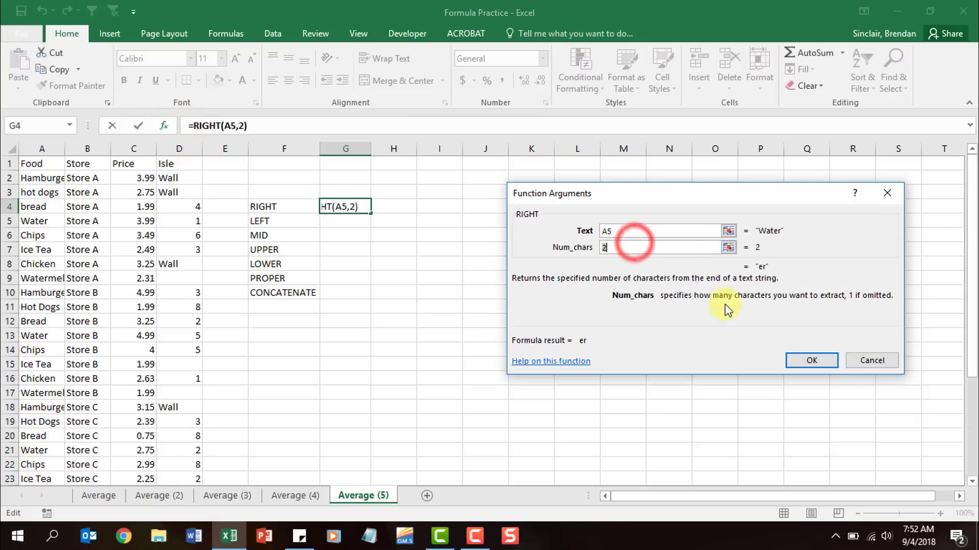
left_click(812, 360)
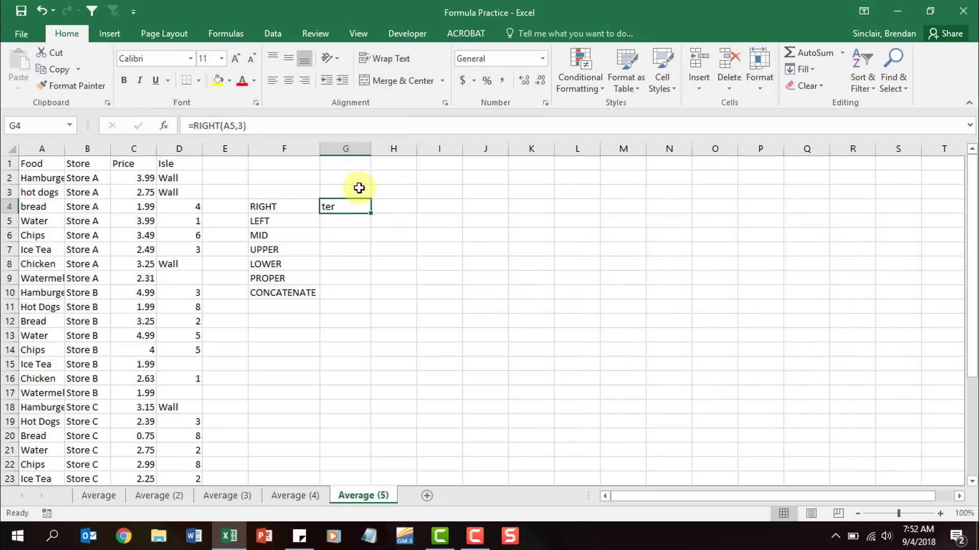
Insert the LEFT function in G5 with text A5 and 2 characters
left_click(342, 219)
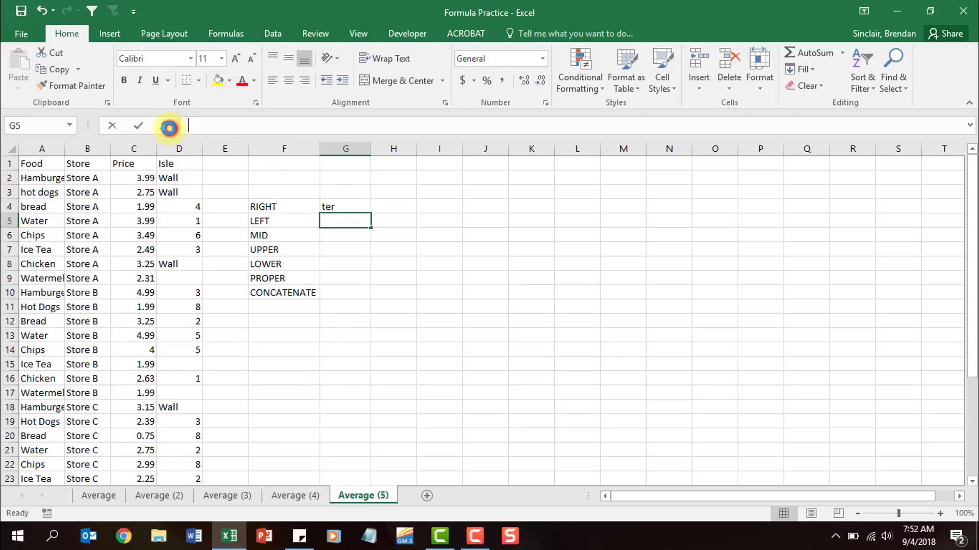
left_click(164, 126)
type("left")
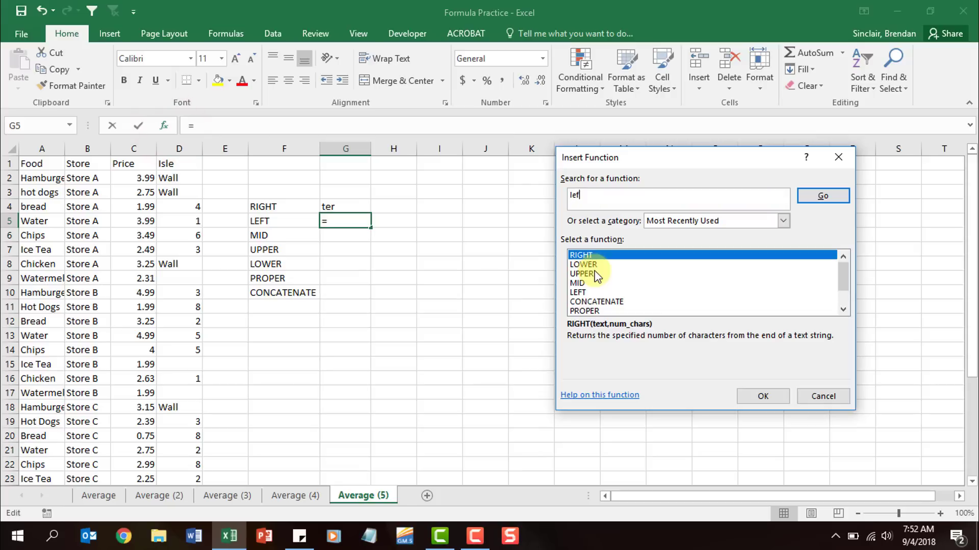
key("Return")
left_click(760, 396)
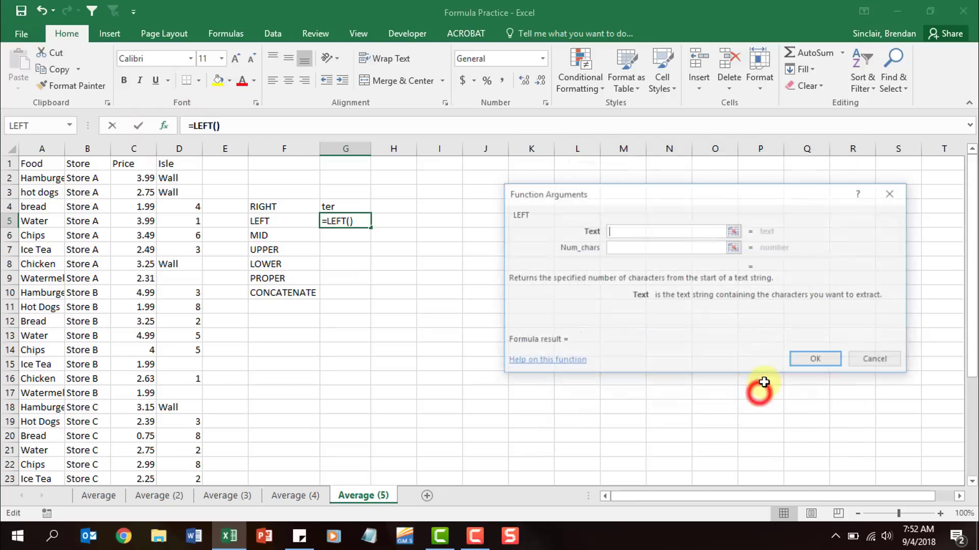
left_click(38, 221)
left_click(620, 249)
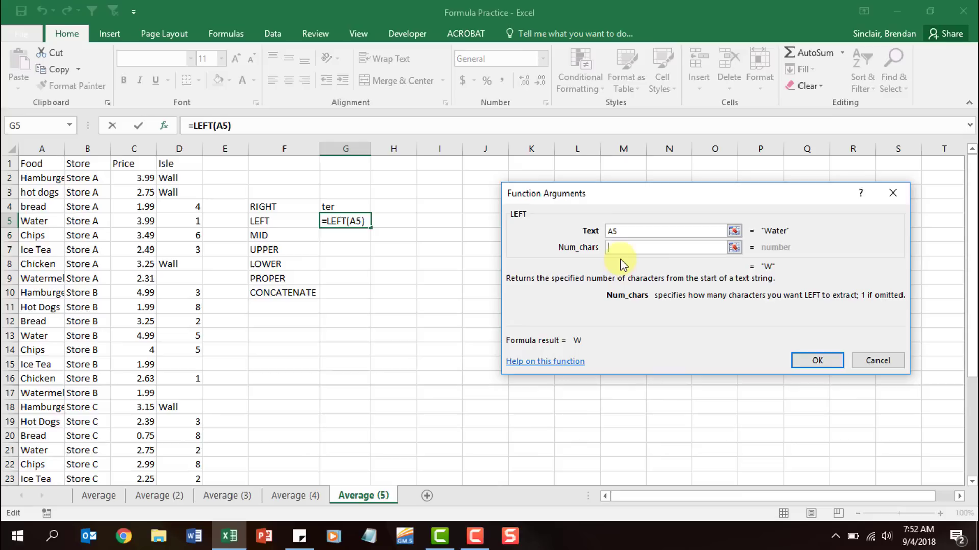
type("2")
left_click(818, 360)
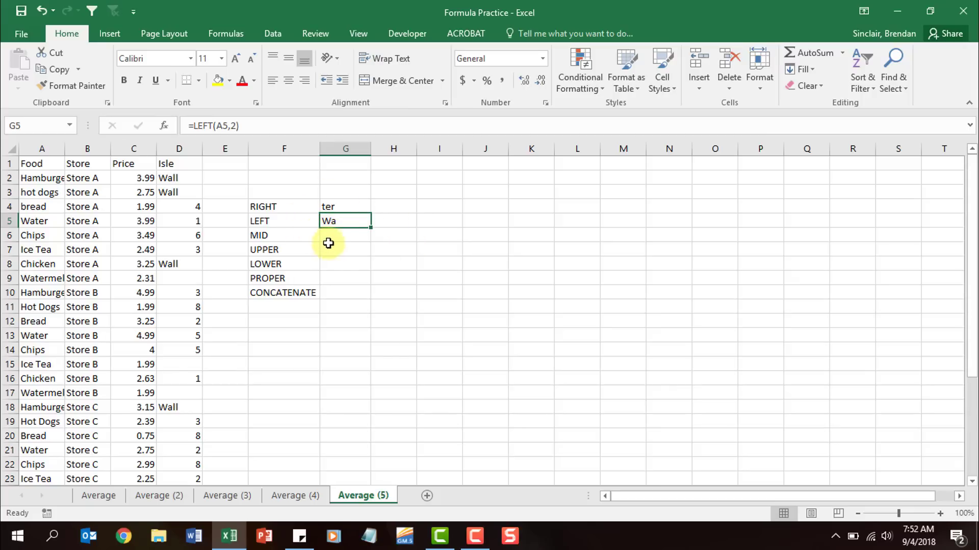
Insert the MID function in G6 with text C4, start number 3 and 2 characters
left_click(355, 239)
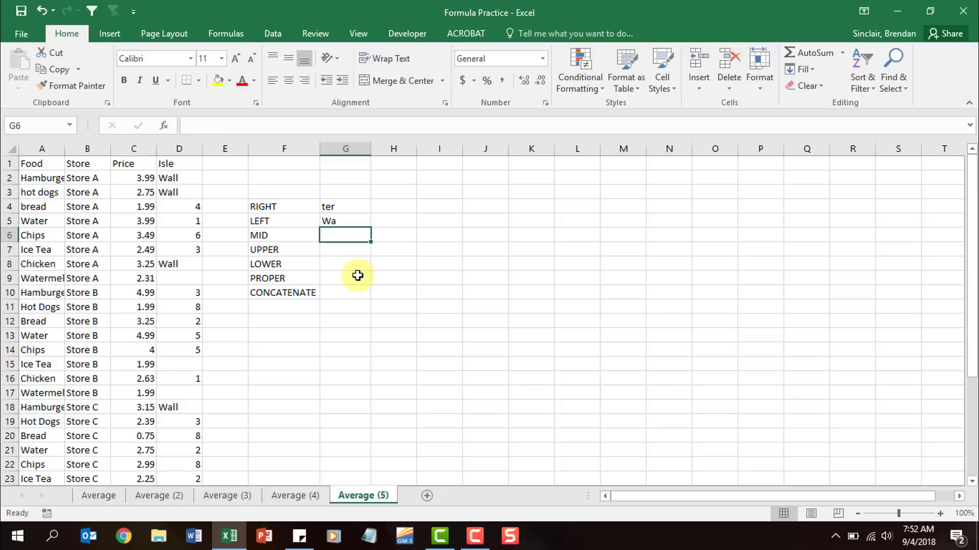
left_click(164, 126)
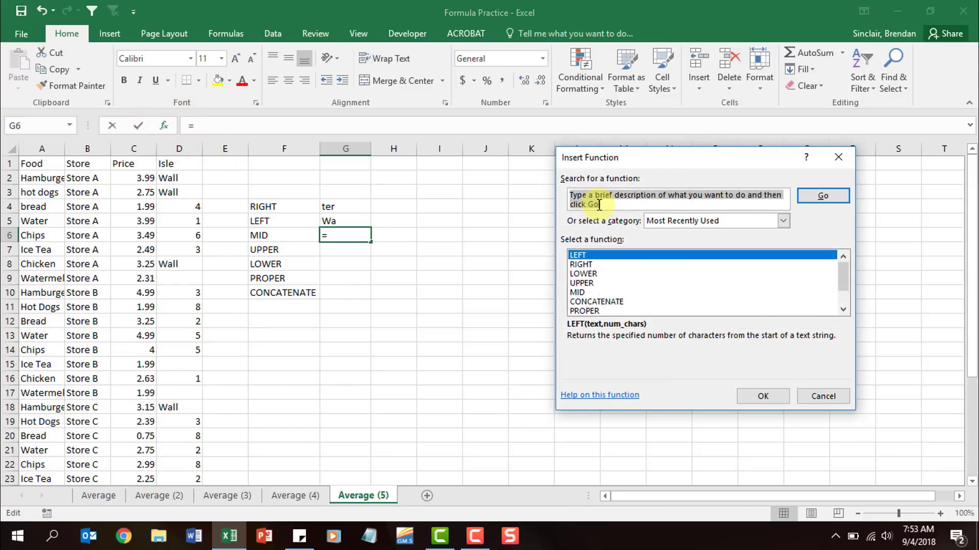
type("mid")
key("Return")
left_click(763, 396)
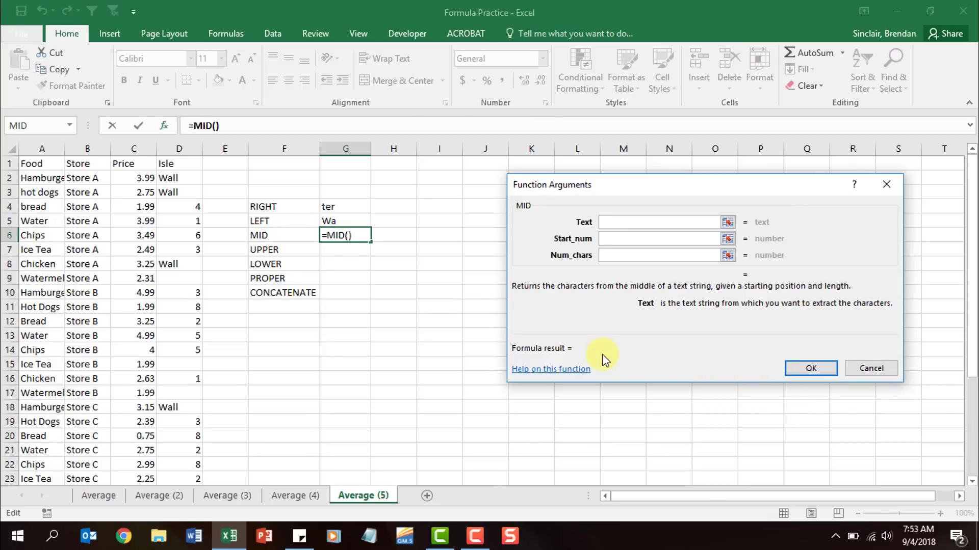
left_click(133, 206)
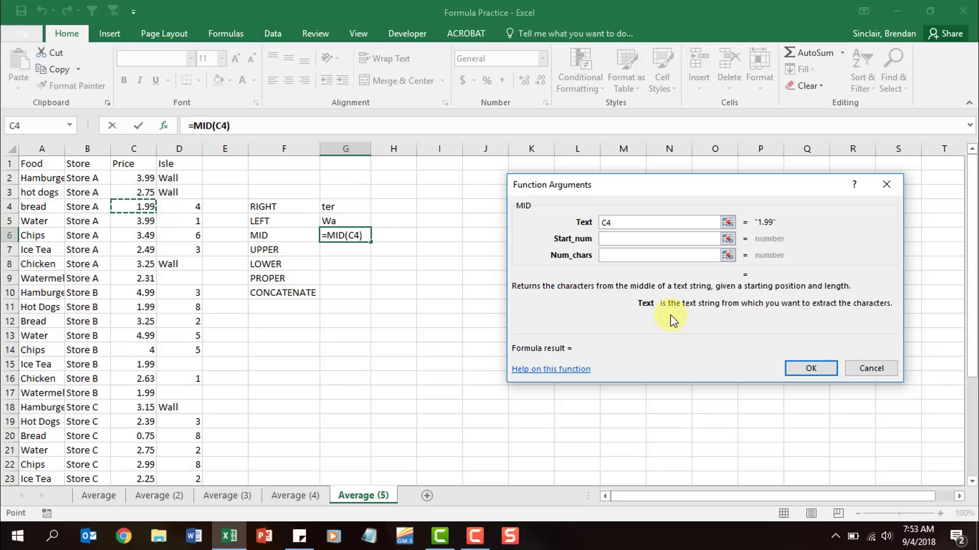
key("Tab")
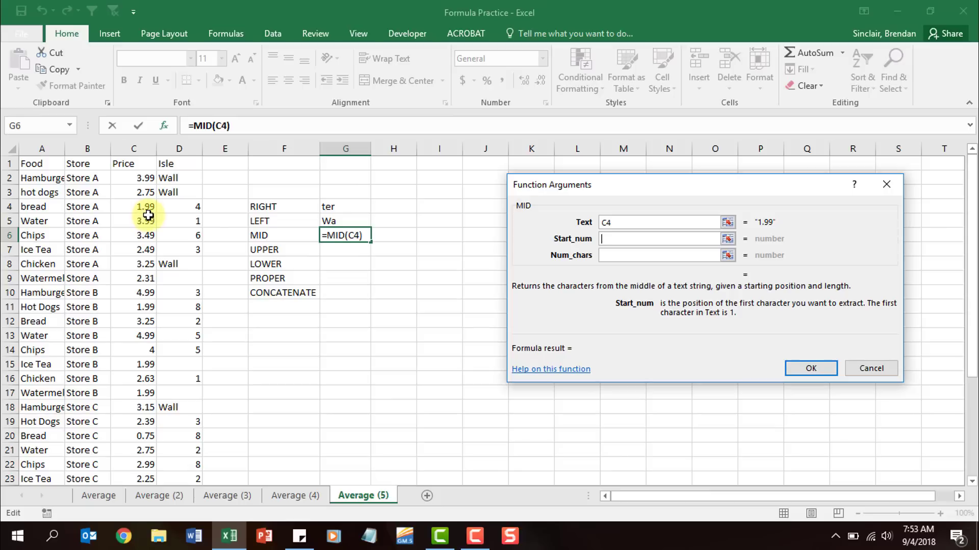
type("3")
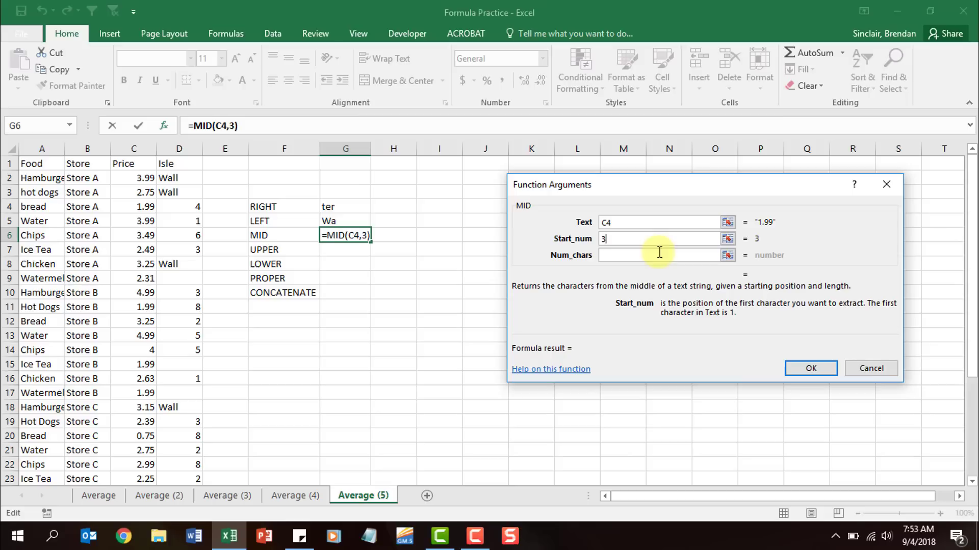
left_click(641, 256)
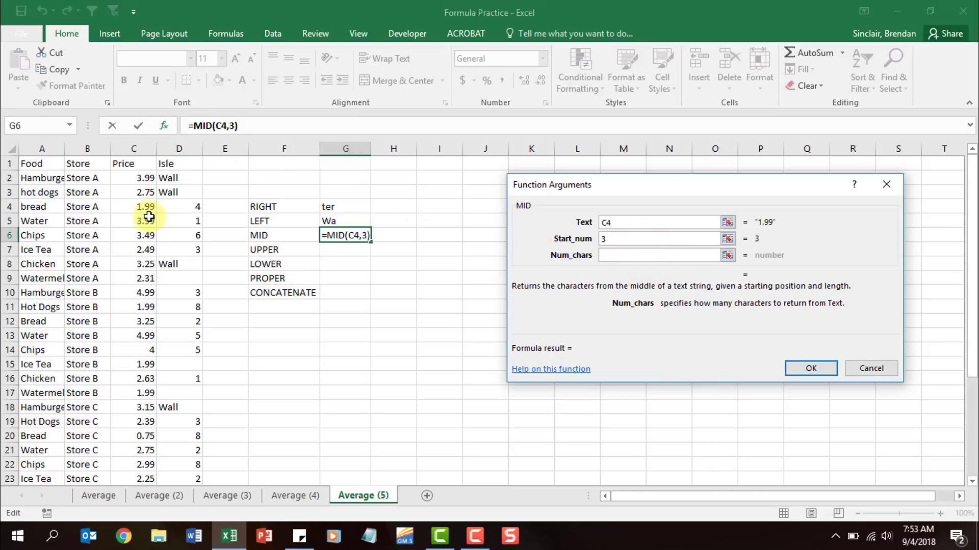
type("2")
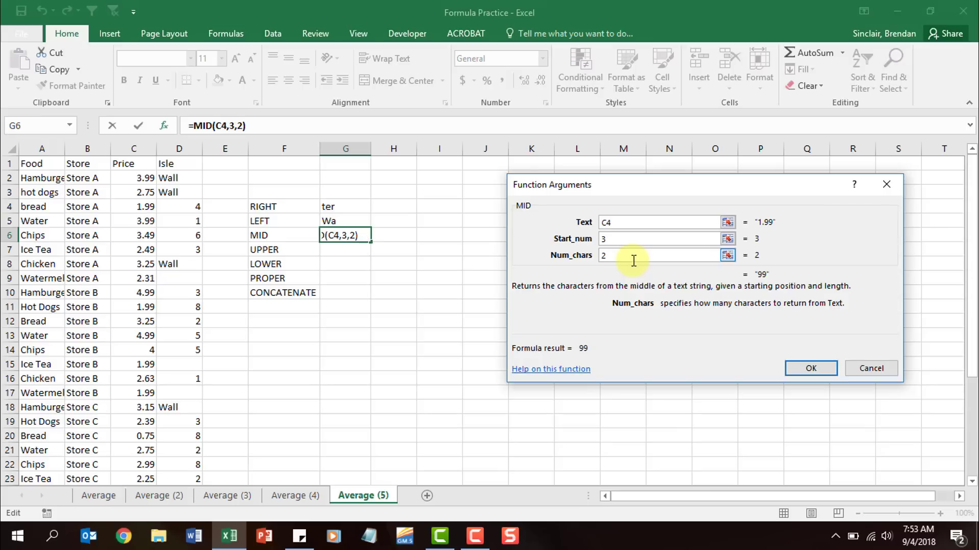
left_click(808, 367)
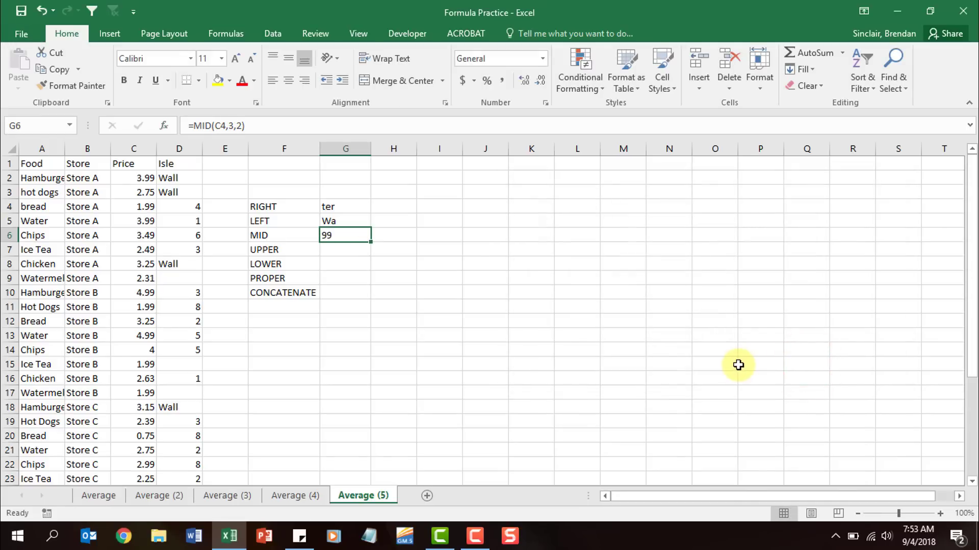
Insert the UPPER function in G7 to convert the text in A4 to uppercase
left_click(341, 250)
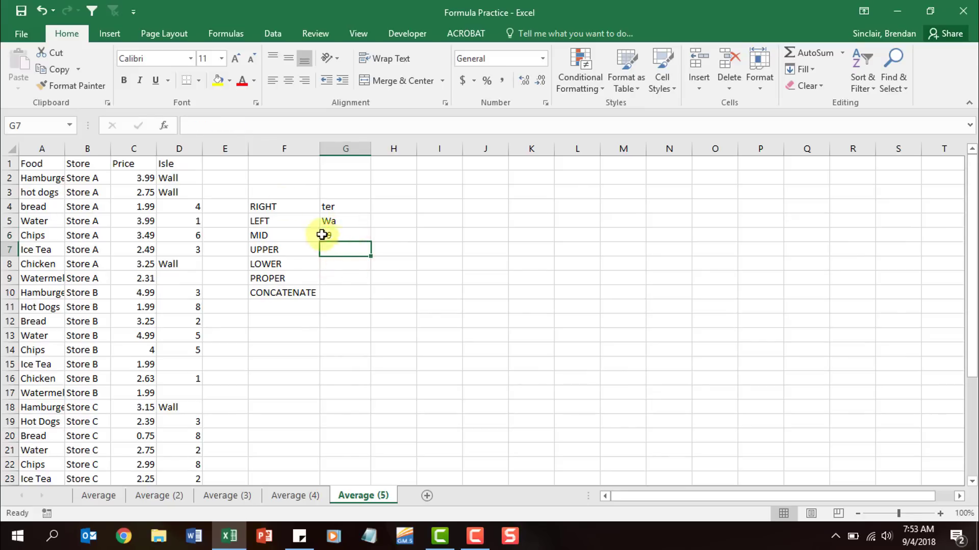
left_click(162, 125)
left_click(623, 195)
type("upper")
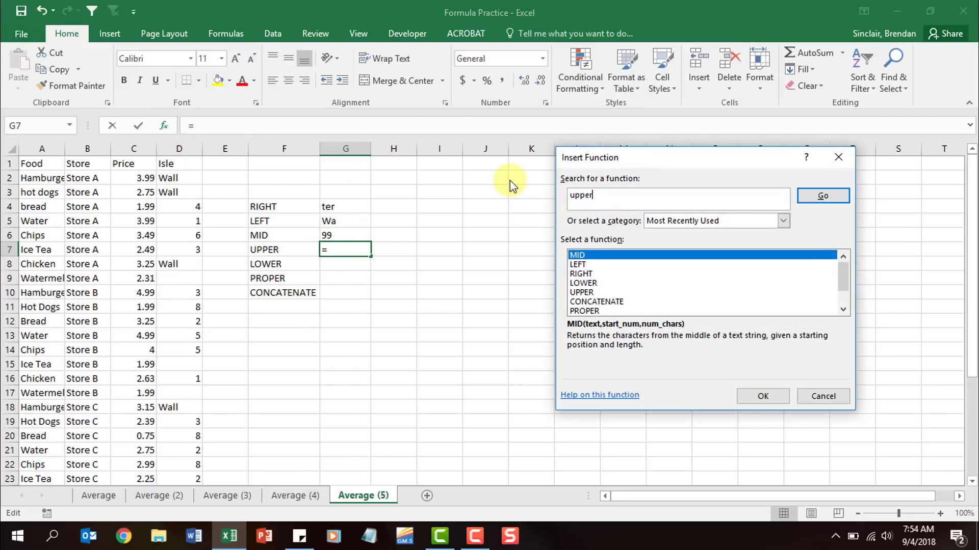
key("Return")
left_click(763, 396)
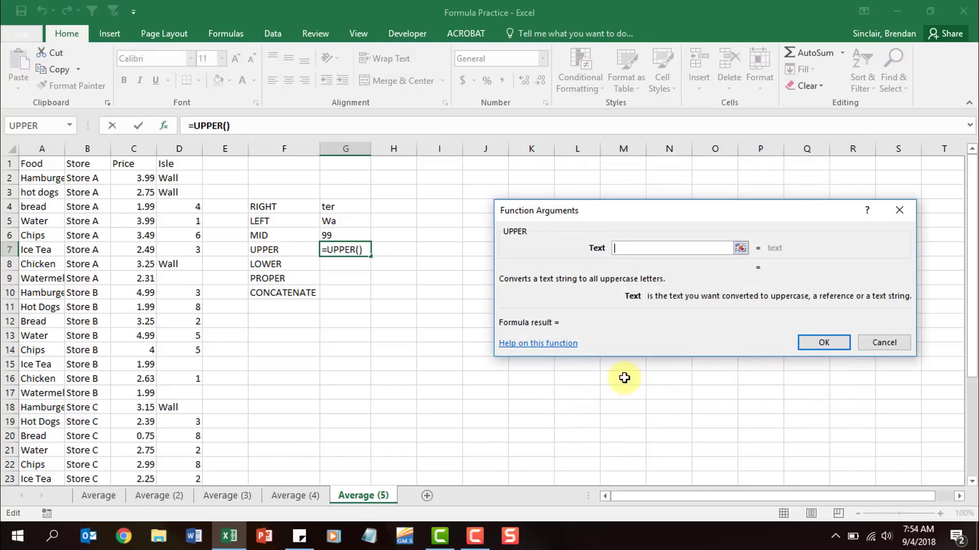
left_click(43, 207)
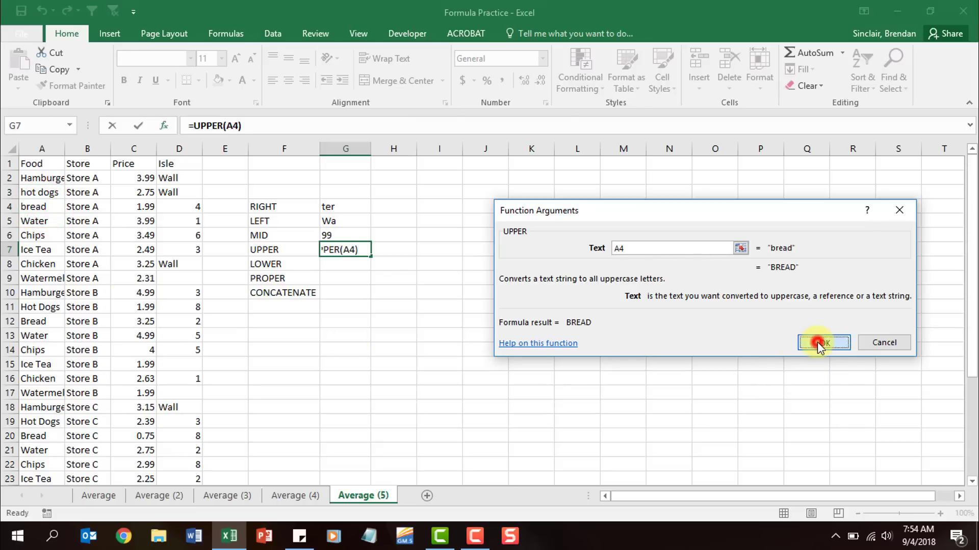
left_click(801, 342)
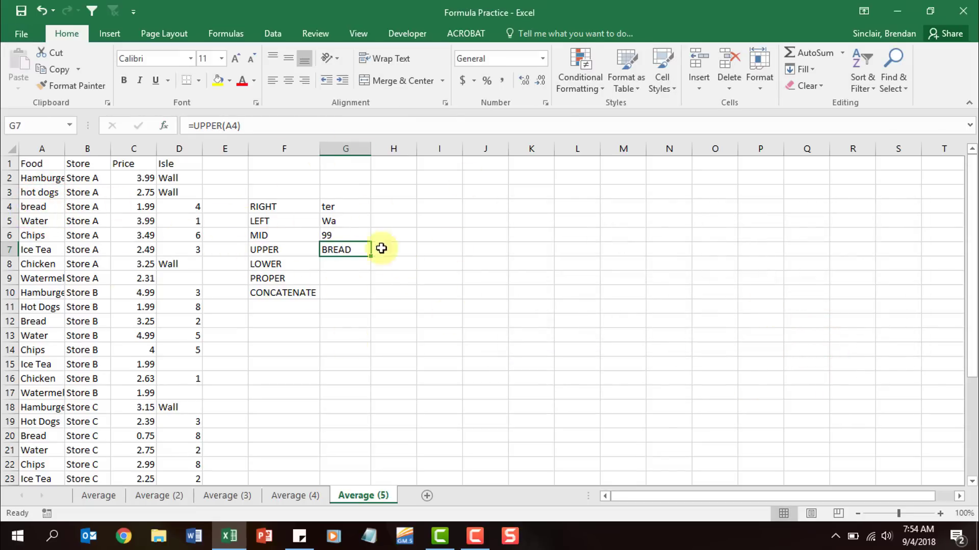
Insert the LOWER function in G8 to convert the text in A7 to lowercase
left_click(337, 263)
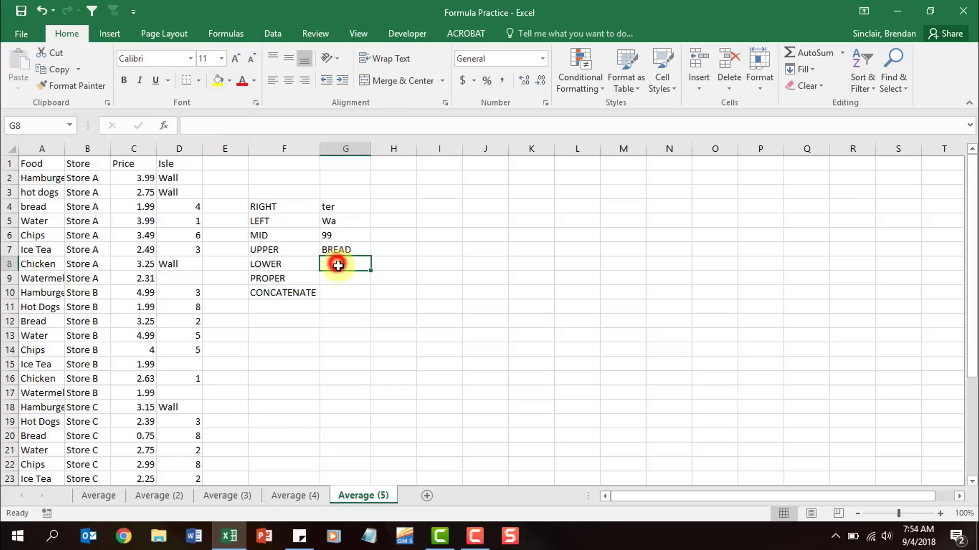
left_click(169, 127)
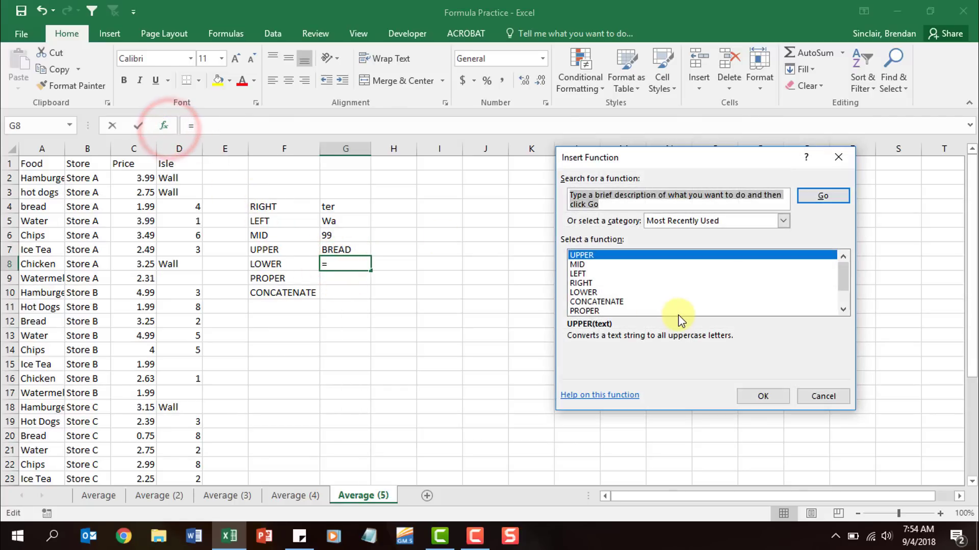
type("lower")
key("Return")
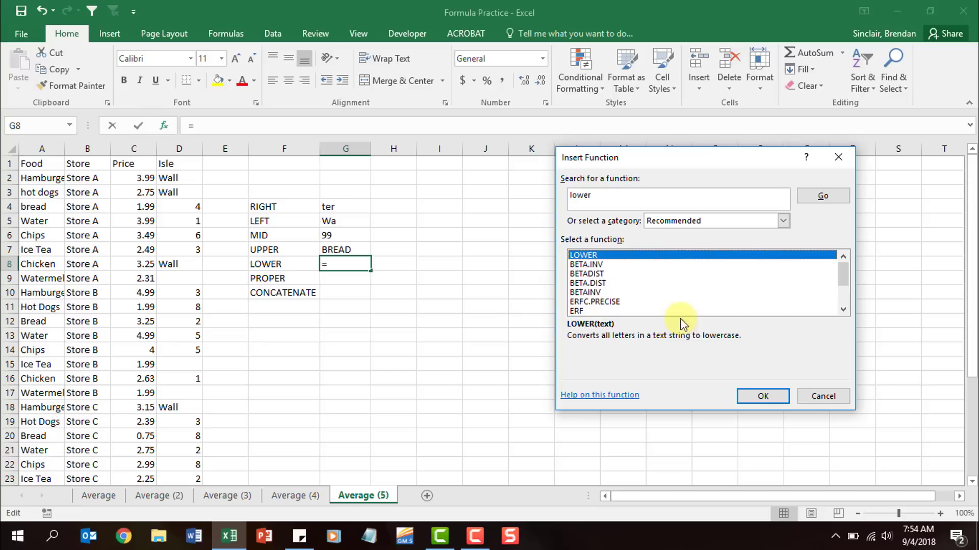
left_click(762, 396)
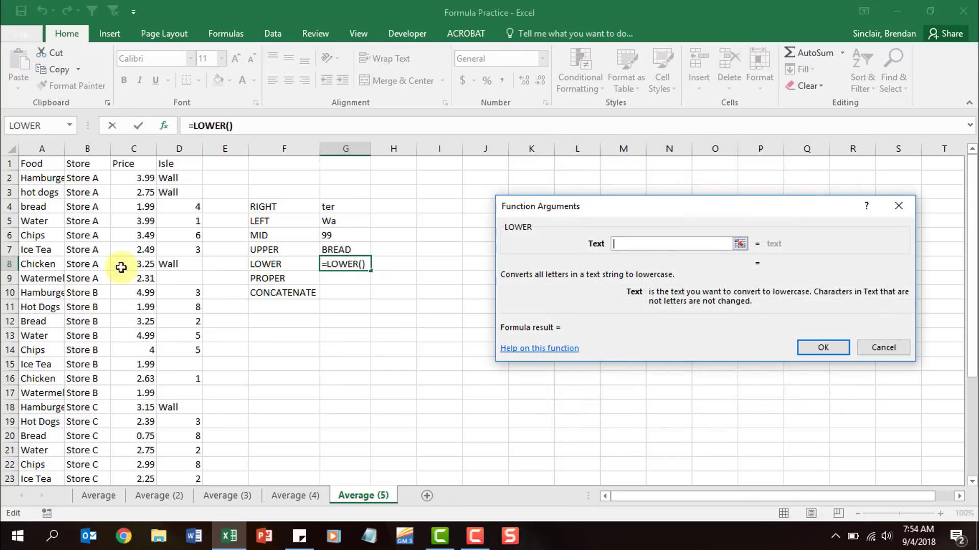
left_click(41, 249)
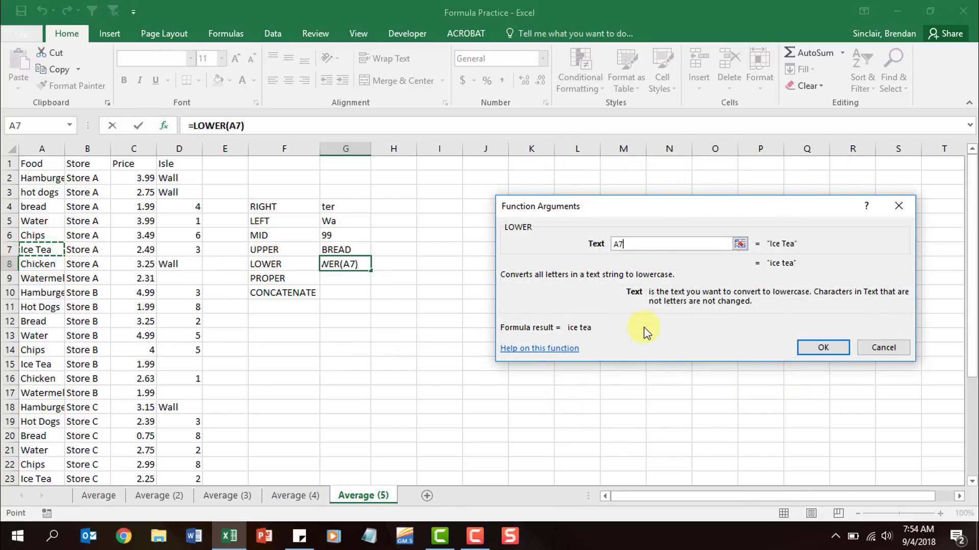
left_click(824, 348)
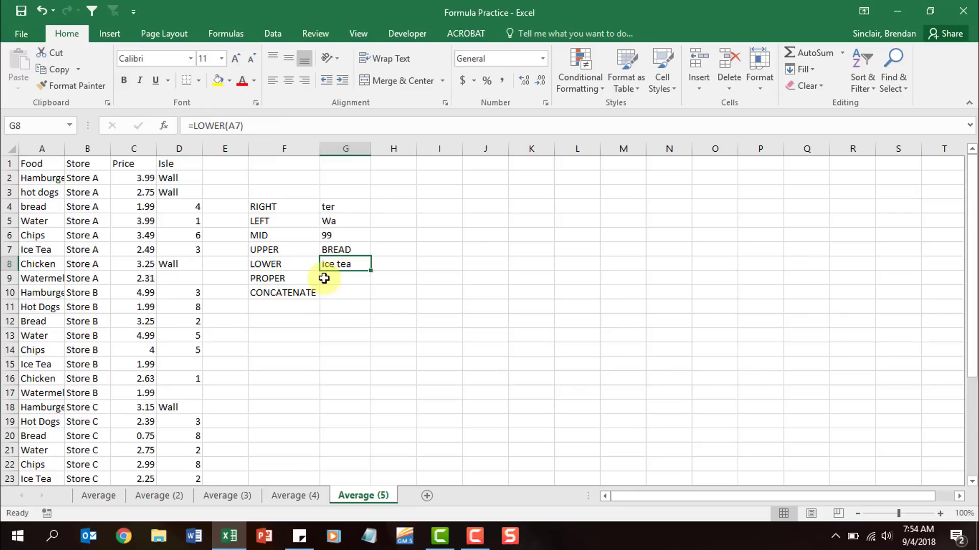
Insert the PROPER function in G9 to convert the text in A3 to proper case
left_click(352, 279)
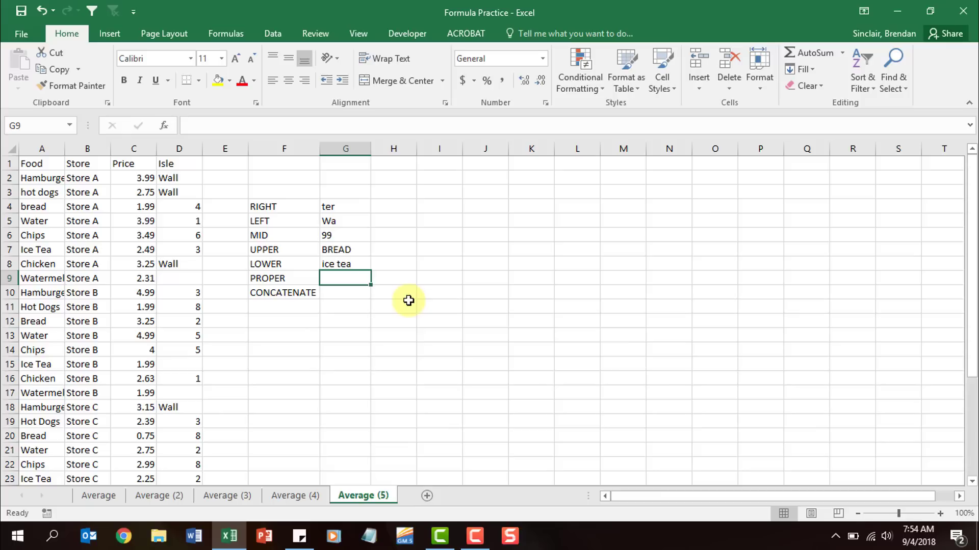
left_click(164, 127)
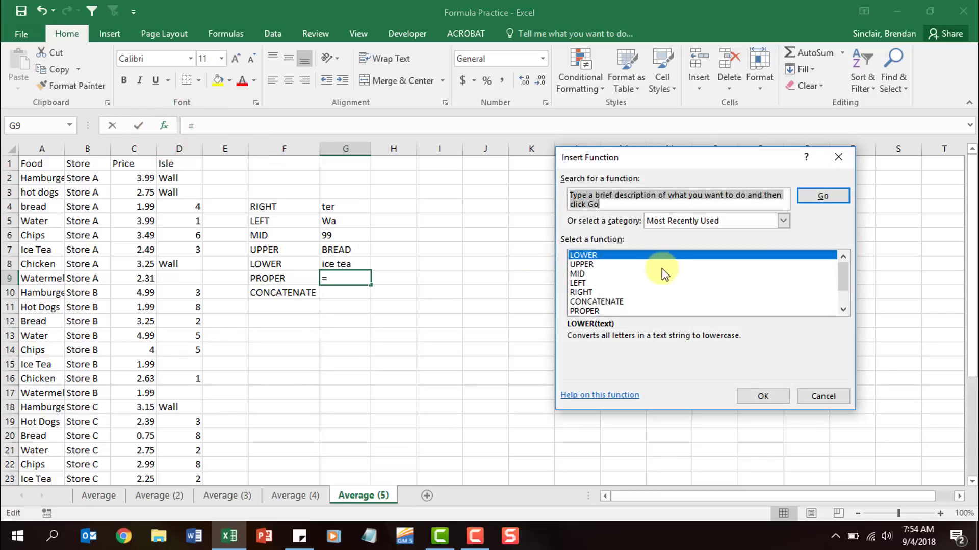
type("proper")
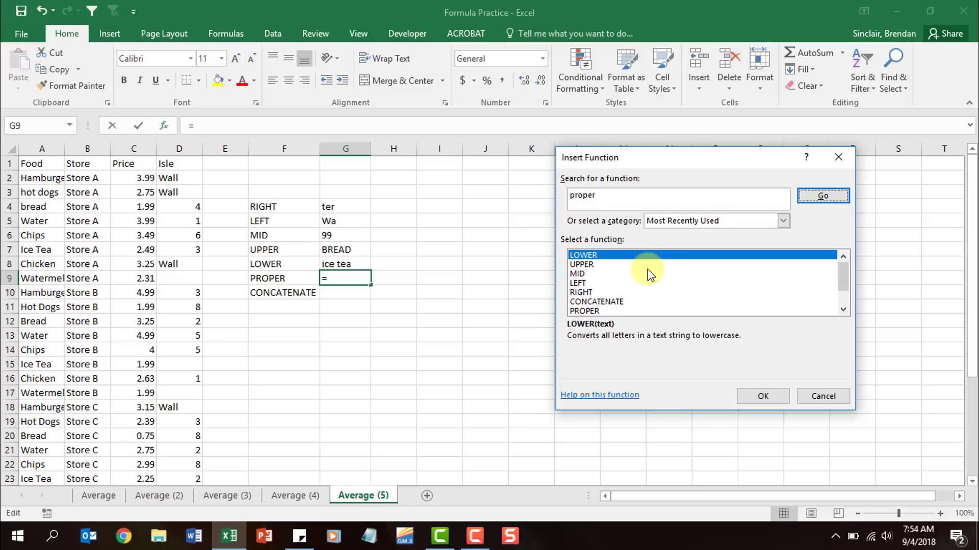
key("Return")
left_click(757, 397)
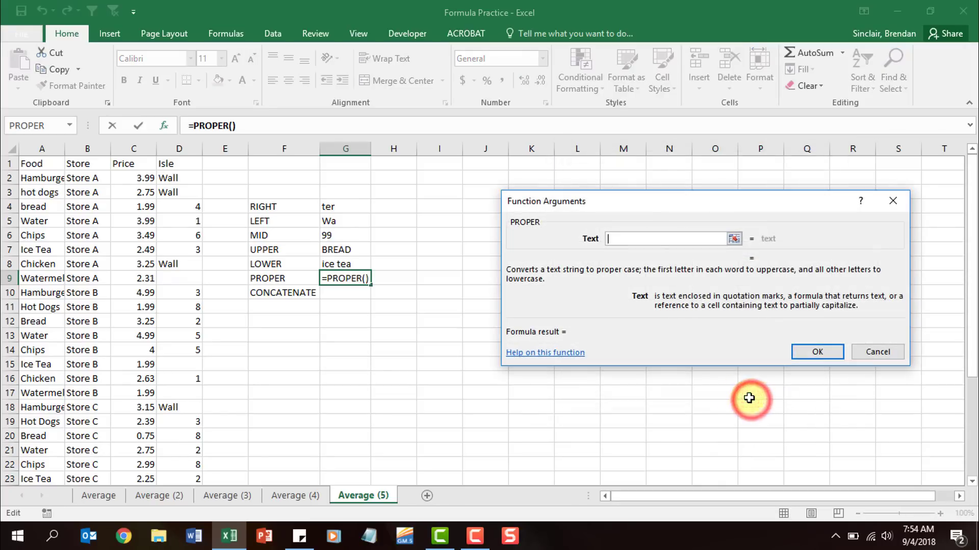
left_click(38, 192)
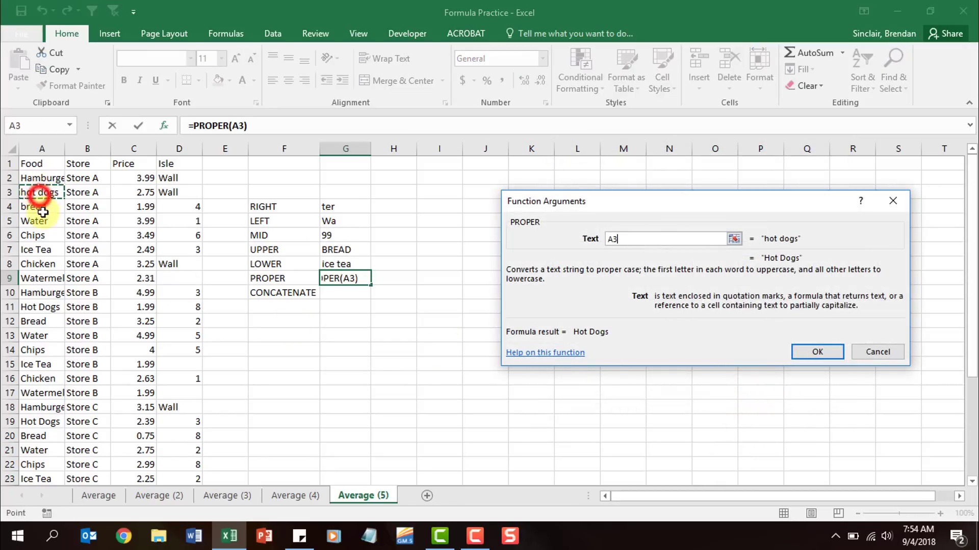
left_click(815, 351)
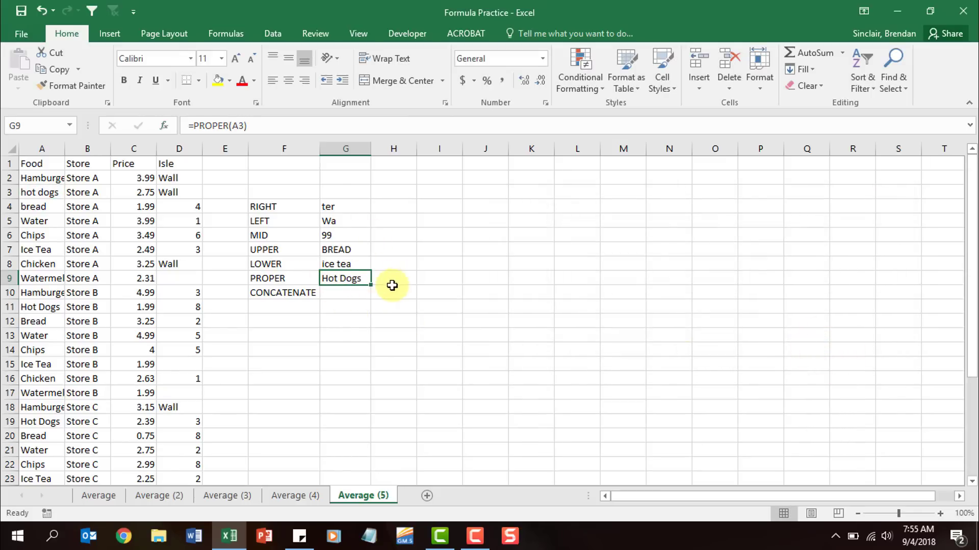
Insert the CONCATENATE function in G10 with "The price of " as the first text and A2 as the second
left_click(350, 297)
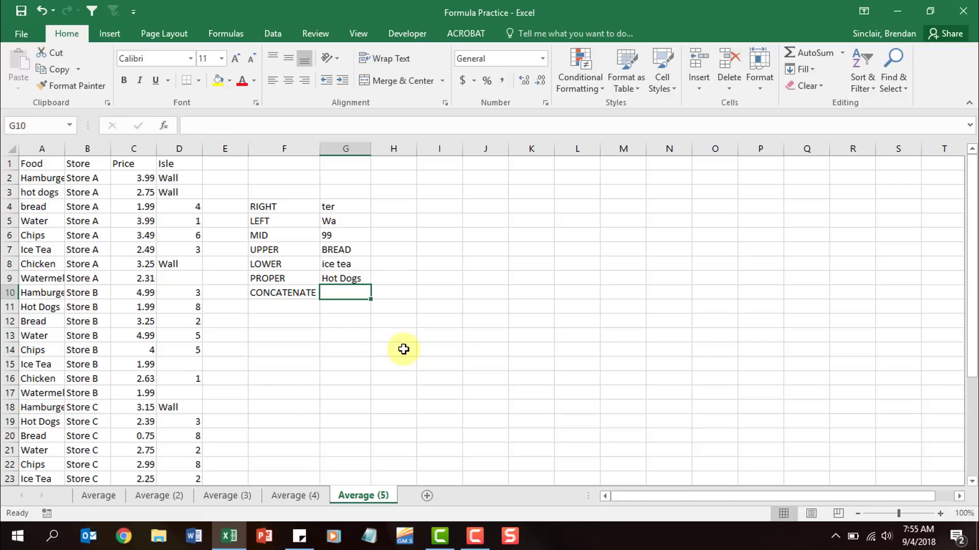
left_click(162, 125)
type("concatenate")
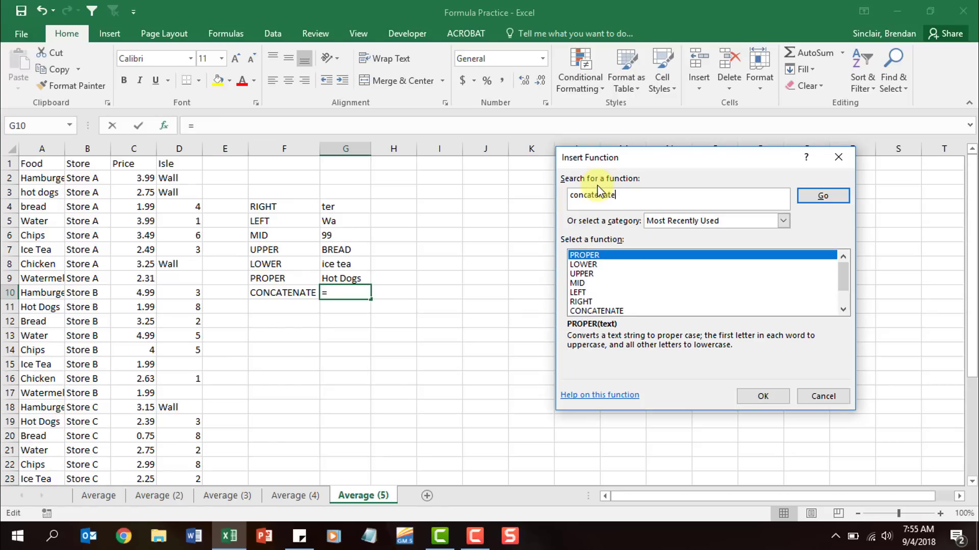
key("Return")
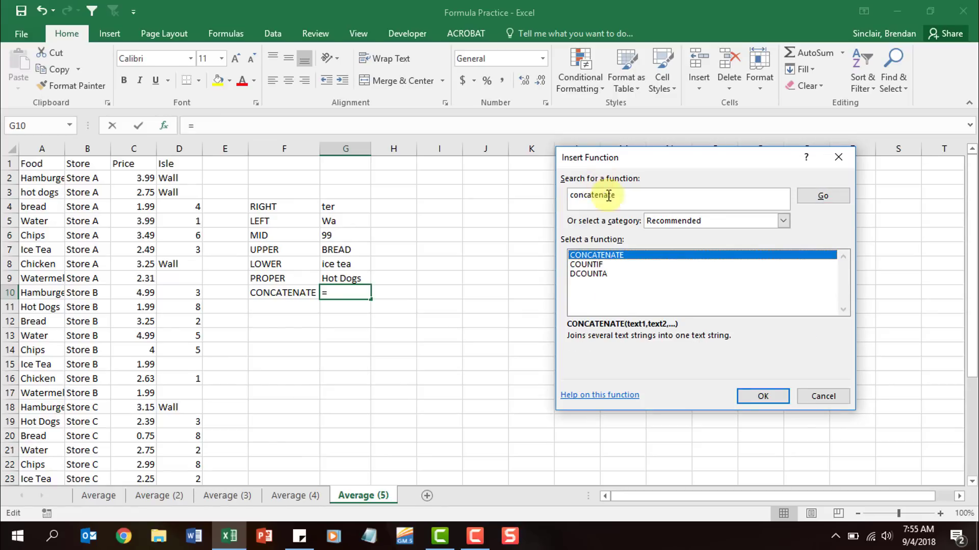
left_click(770, 399)
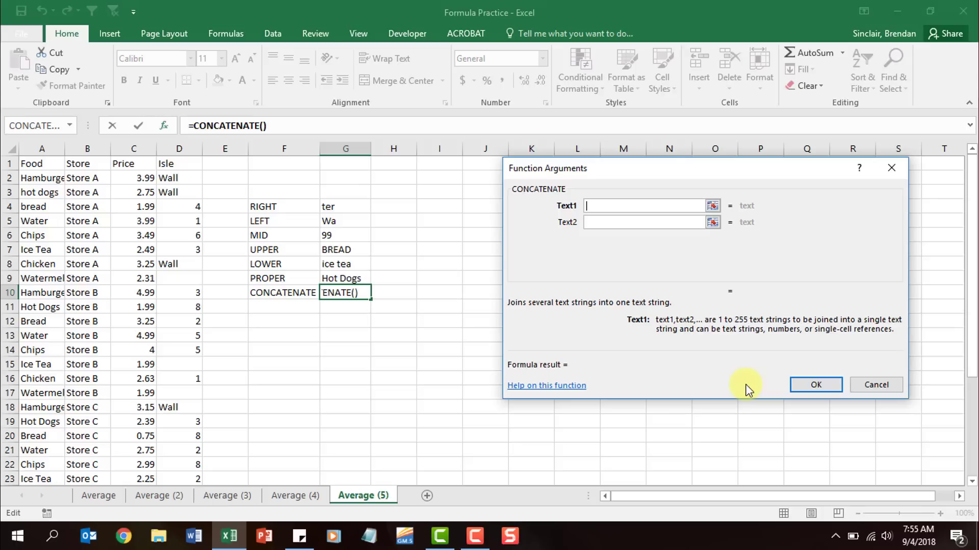
type("The ")
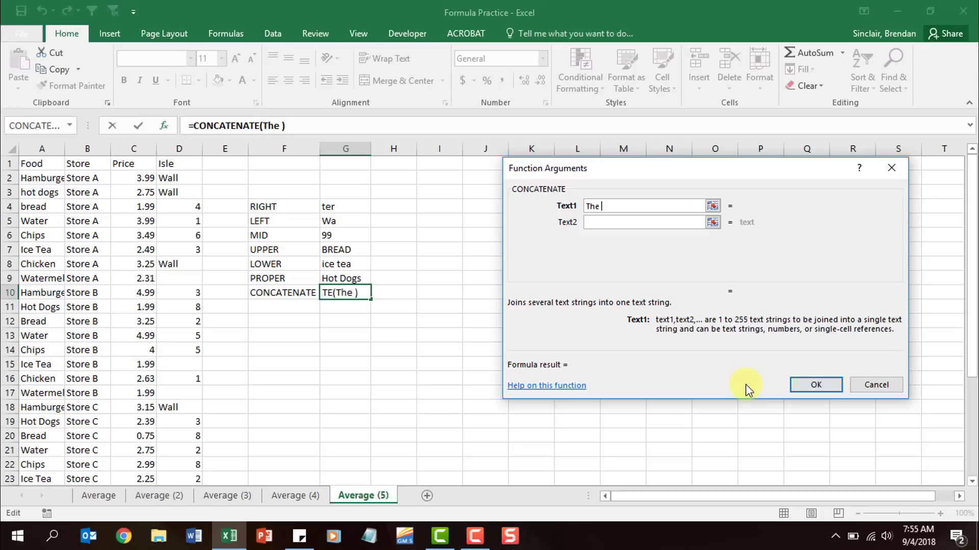
type("price of")
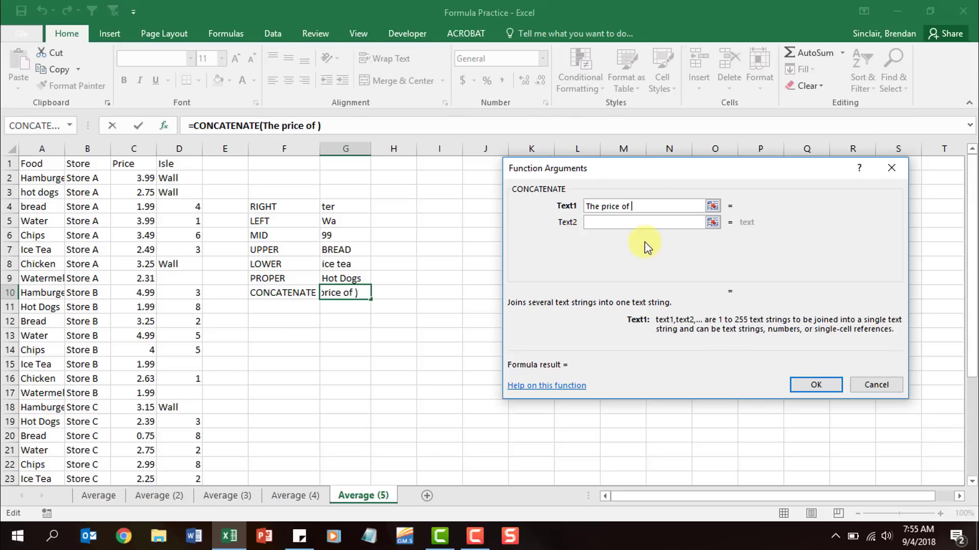
left_click(656, 221)
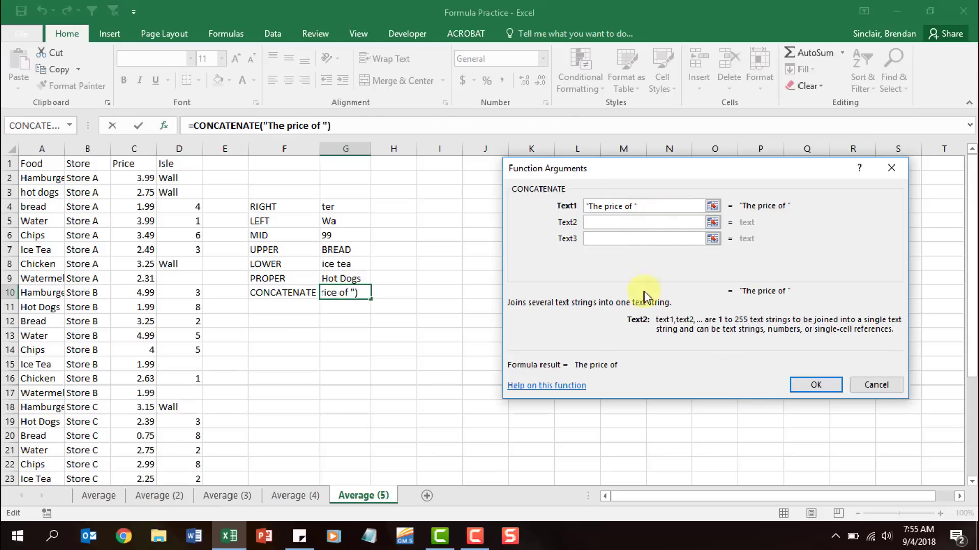
left_click(53, 179)
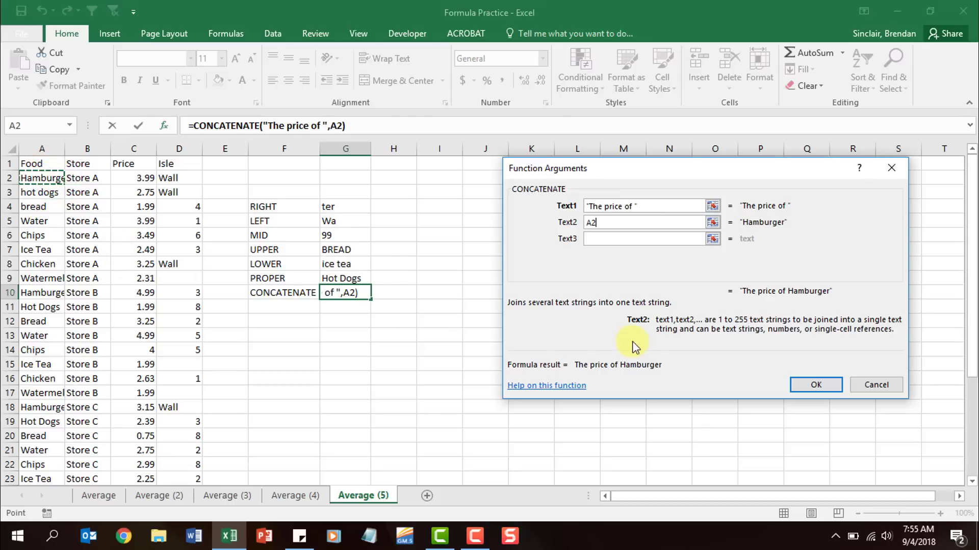
Complete the CONCATENATE function in G10 with " is " as the third text, C2 as the fourth and "." as the fifth
left_click(651, 238)
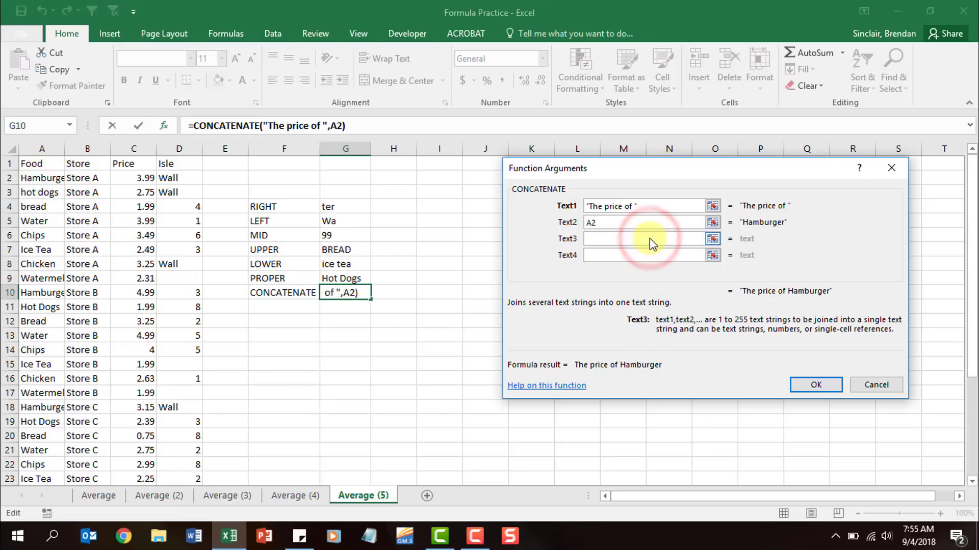
type("is")
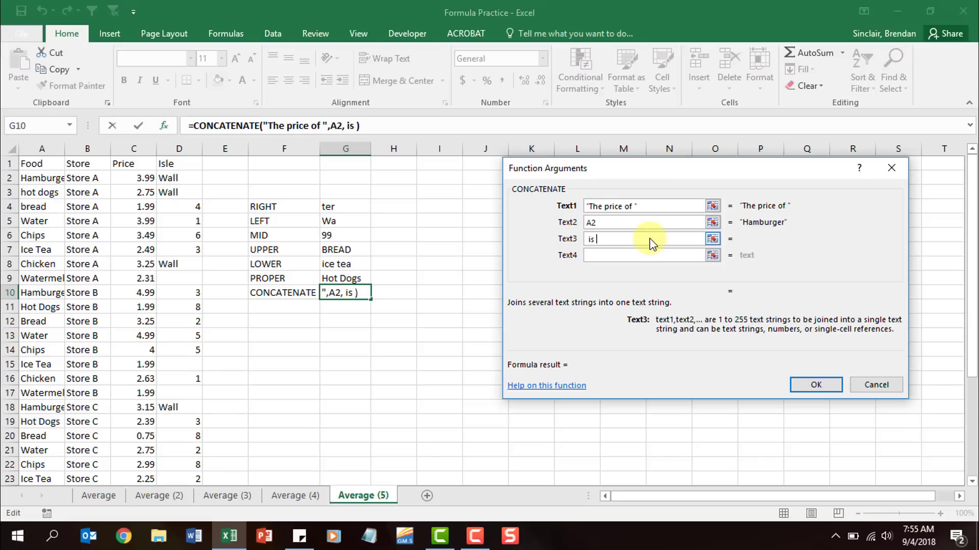
left_click(638, 260)
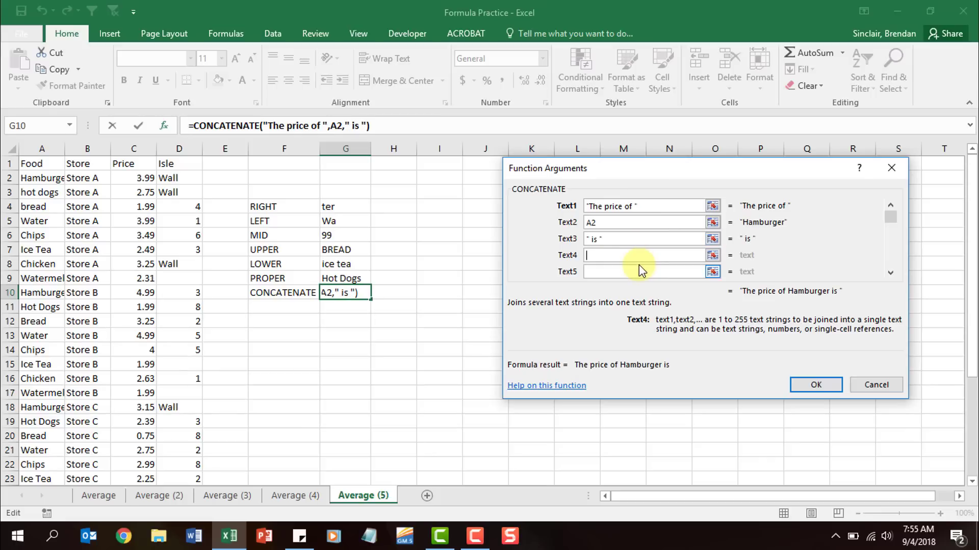
left_click(134, 178)
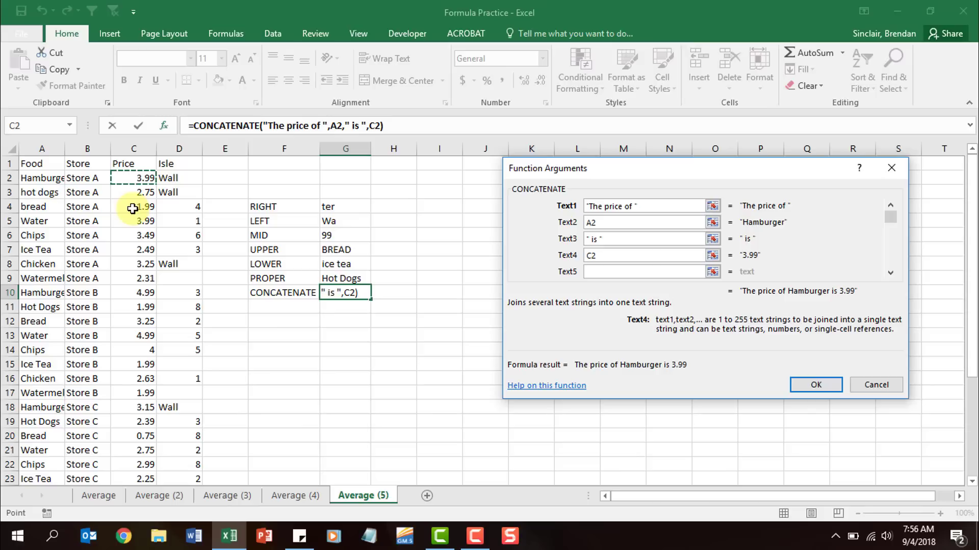
left_click(816, 385)
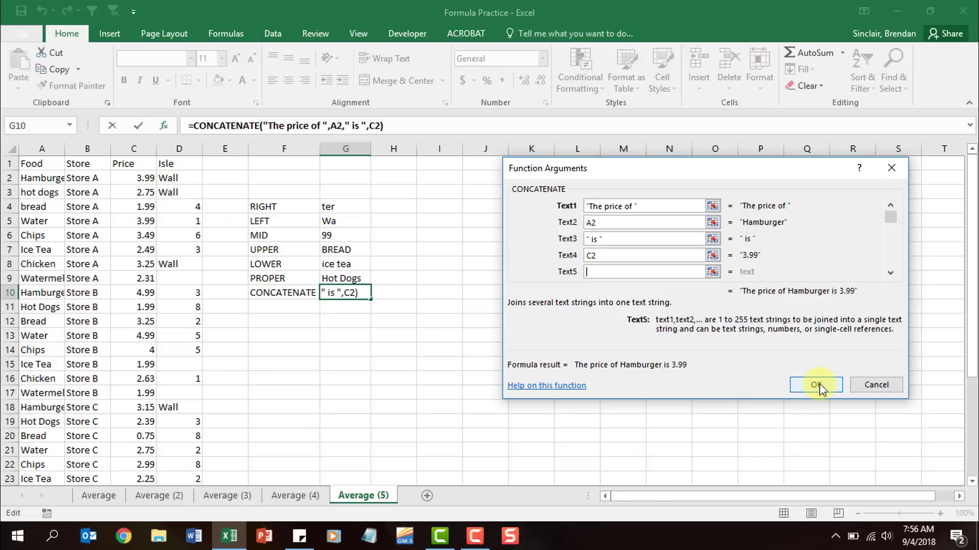
type("\".\"")
left_click(816, 385)
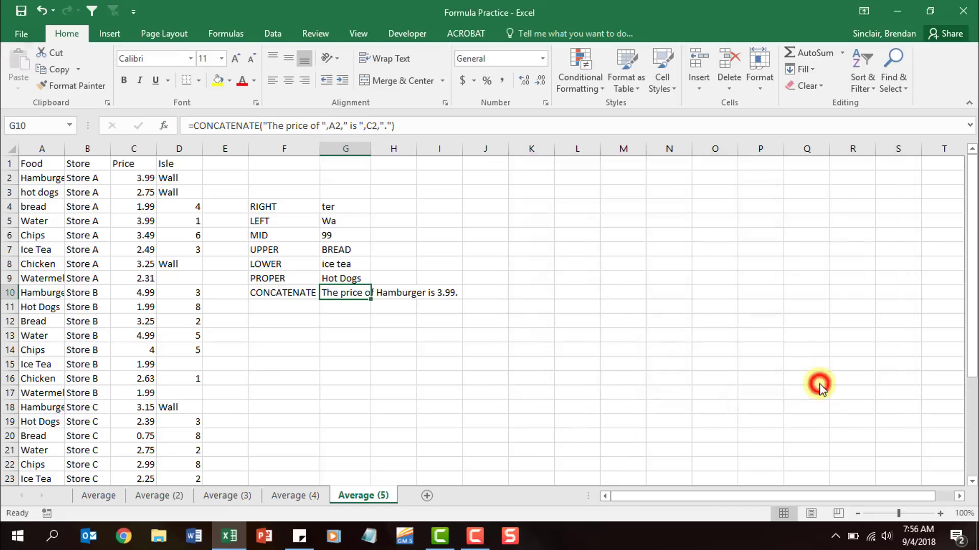
left_click(361, 324)
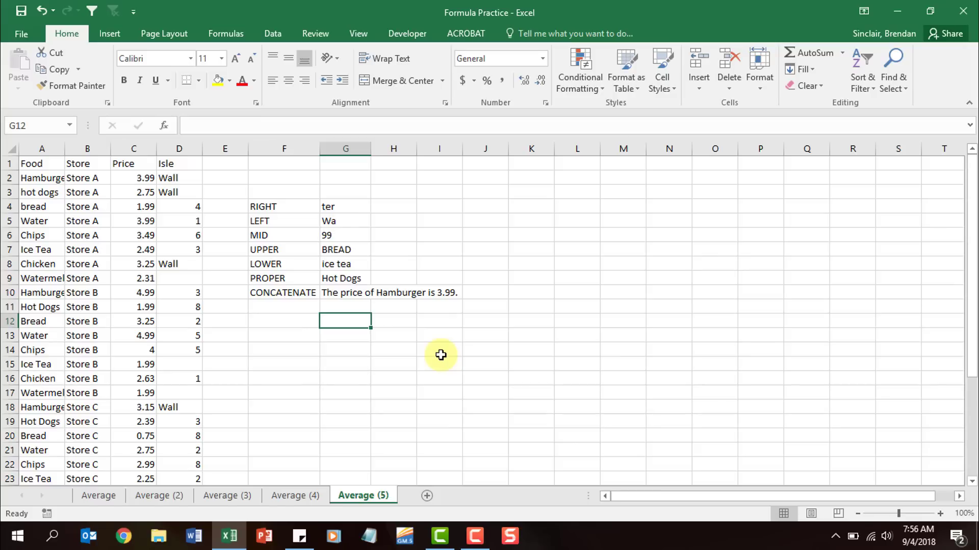
left_click(357, 295)
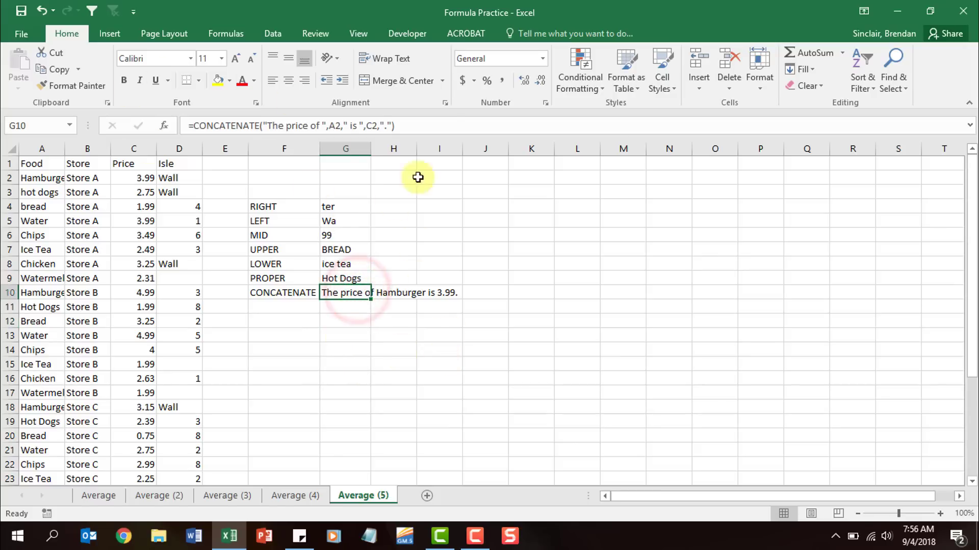